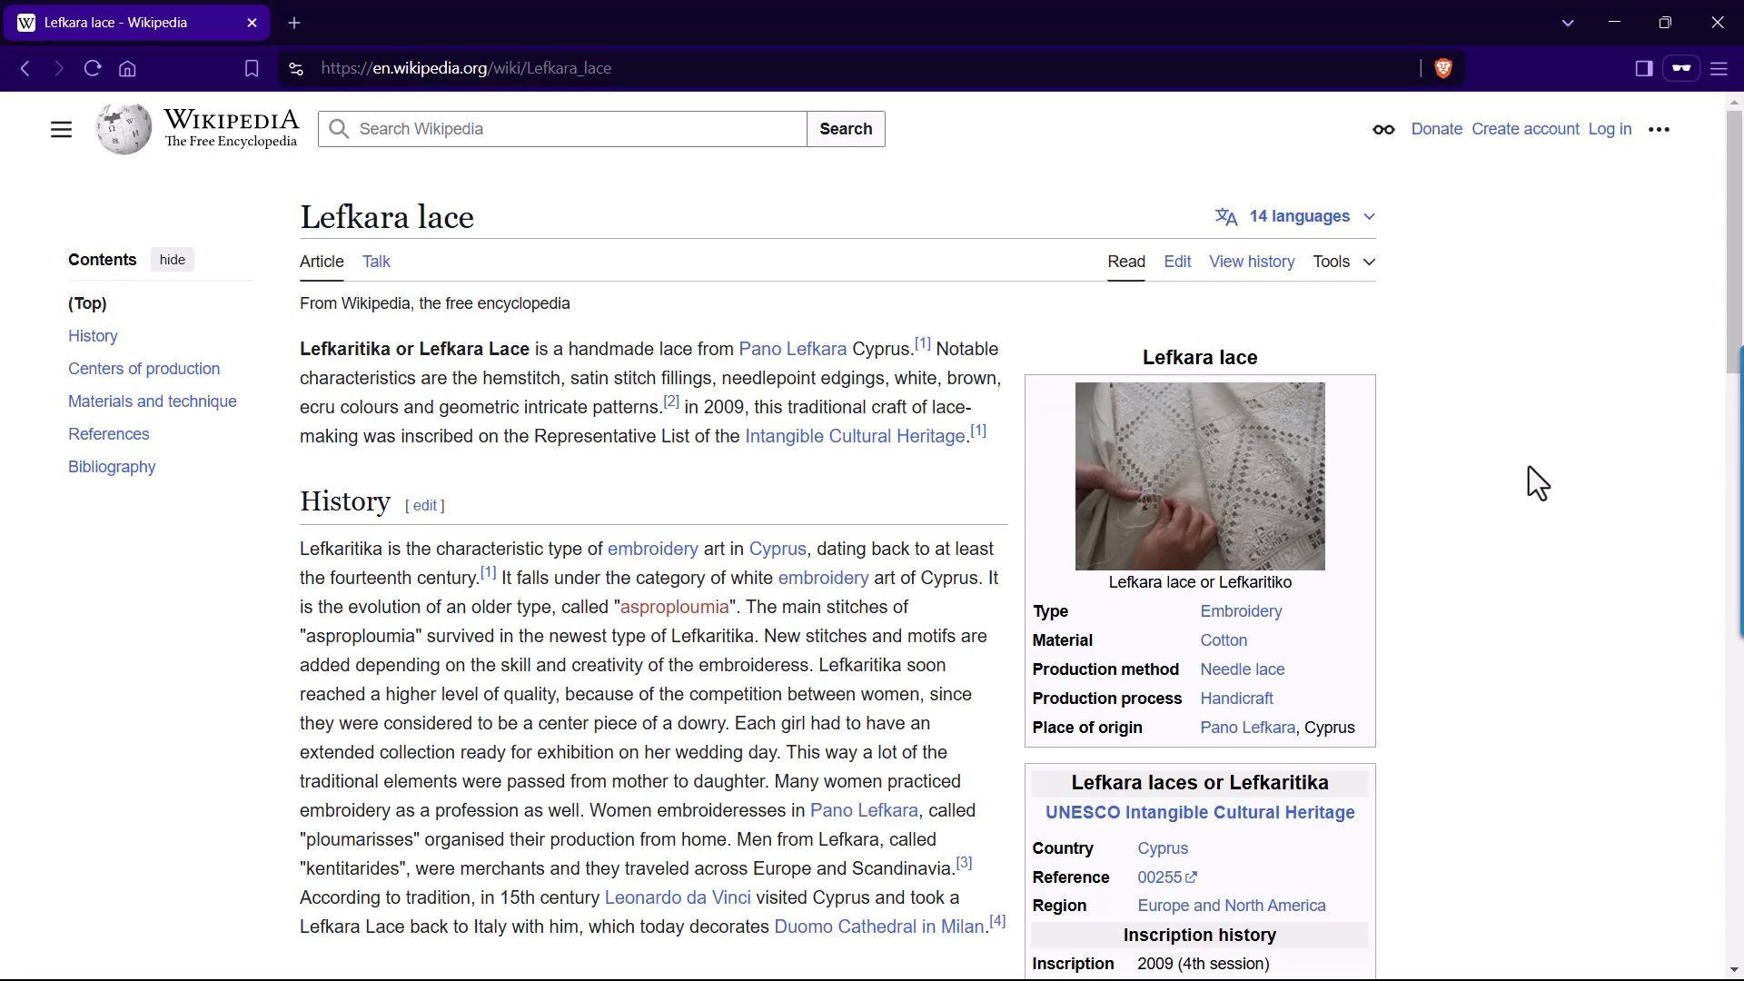
Examine the Lefkara lace article and view its three images enlarged, one after another.
scroll(1528, 467, down, 7)
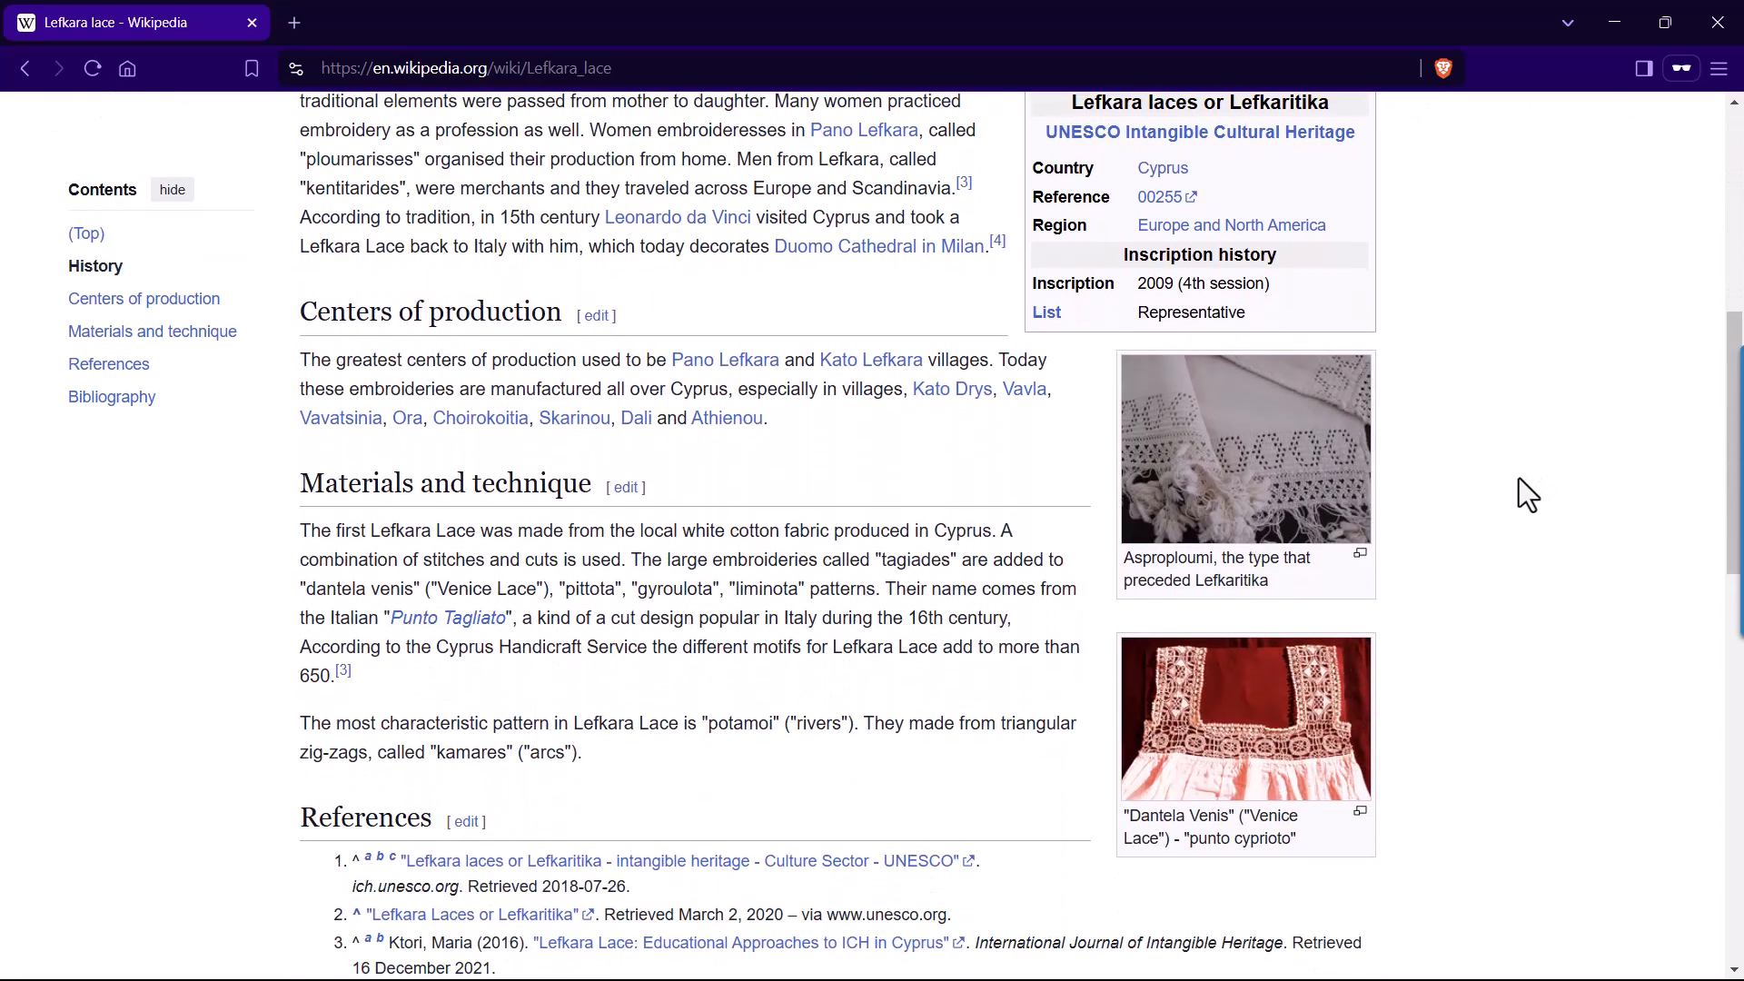
scroll(1271, 591, up, 3)
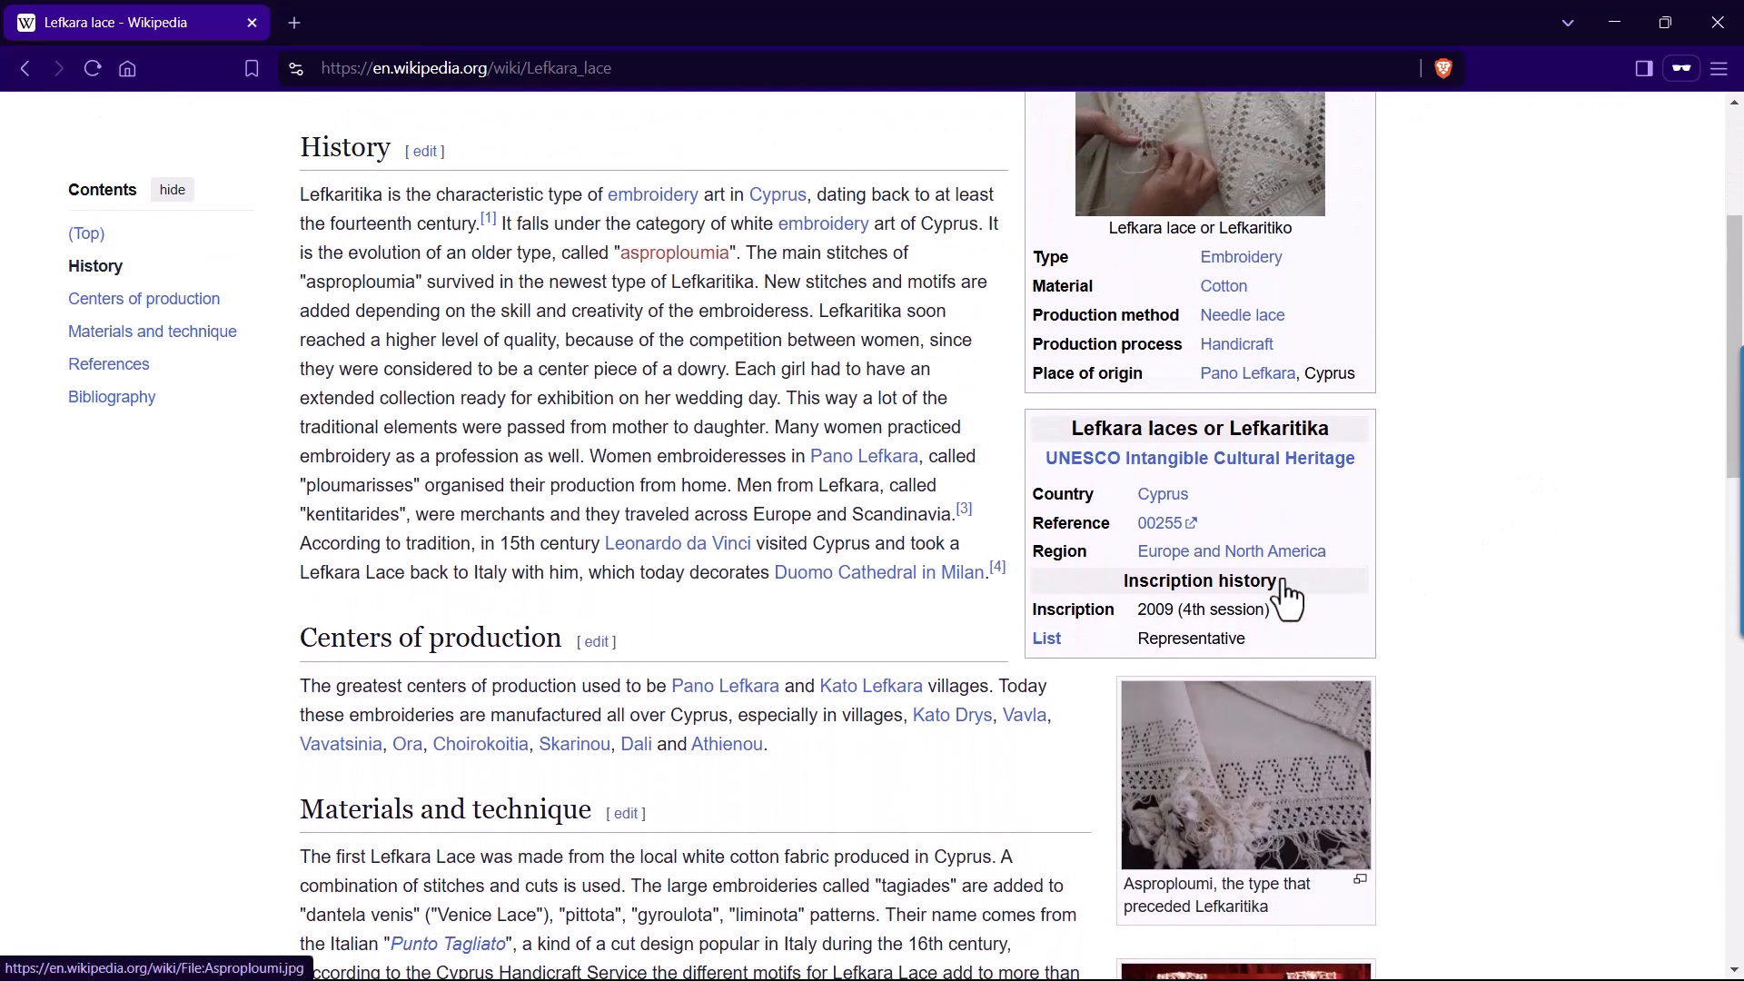
scroll(1286, 595, up, 4)
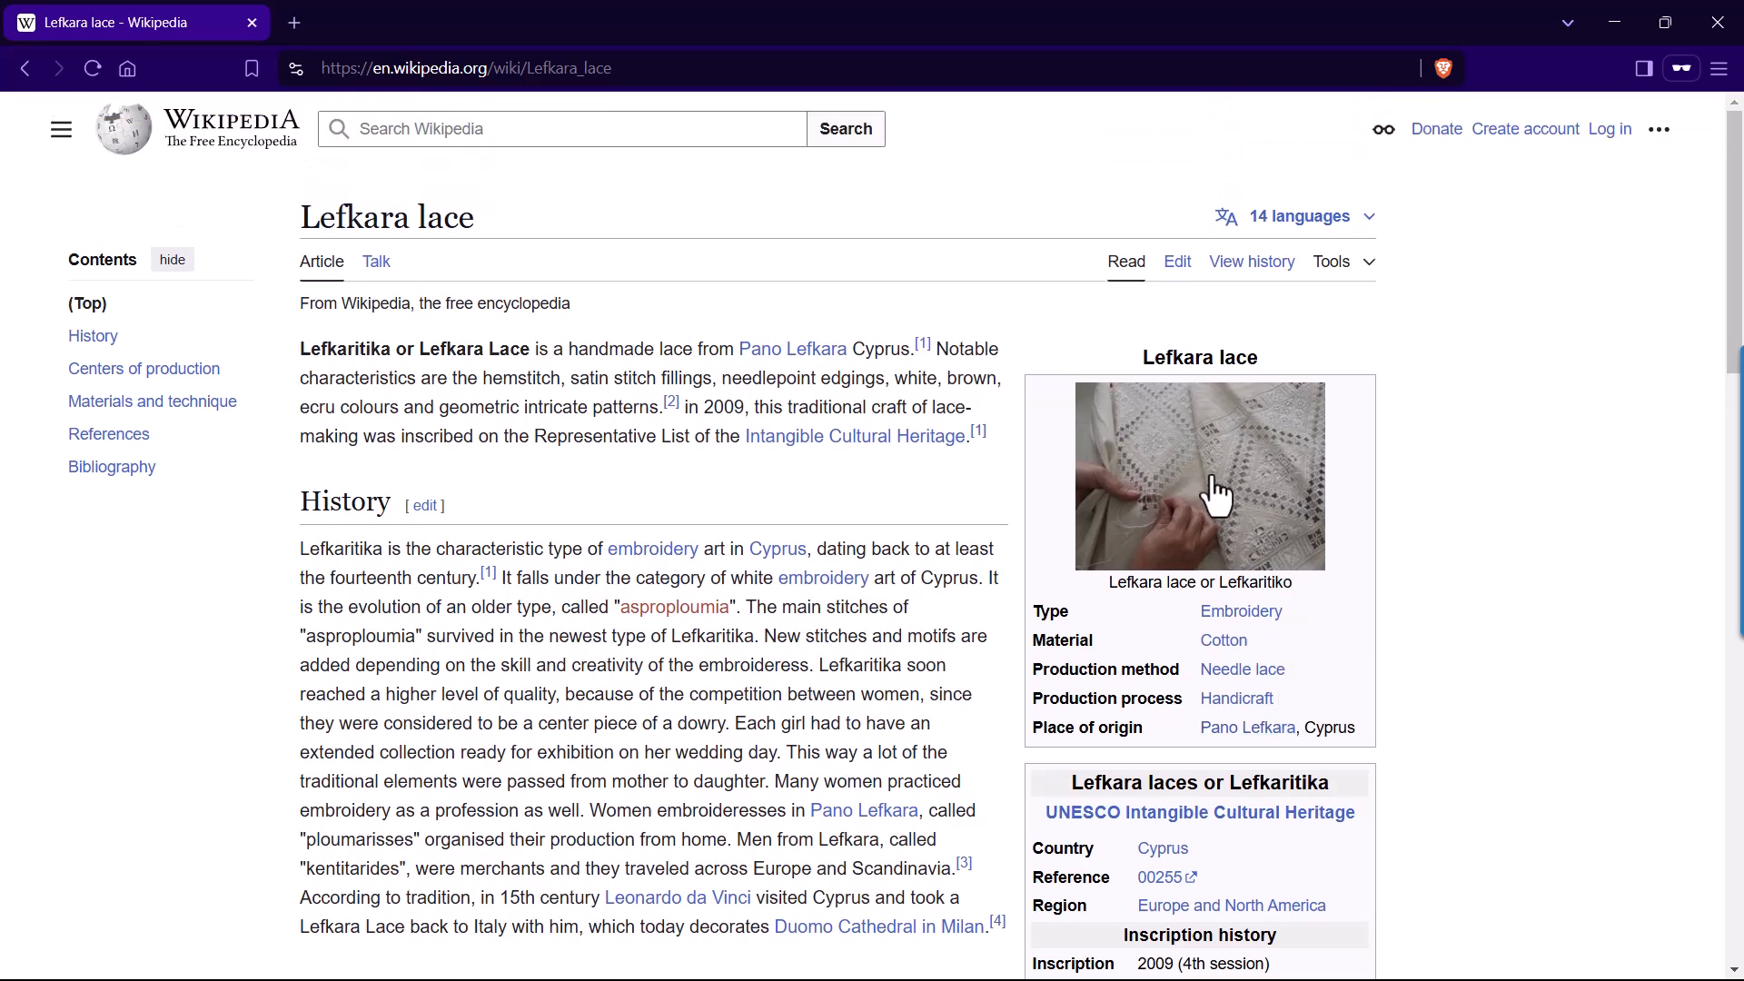
click(1217, 495)
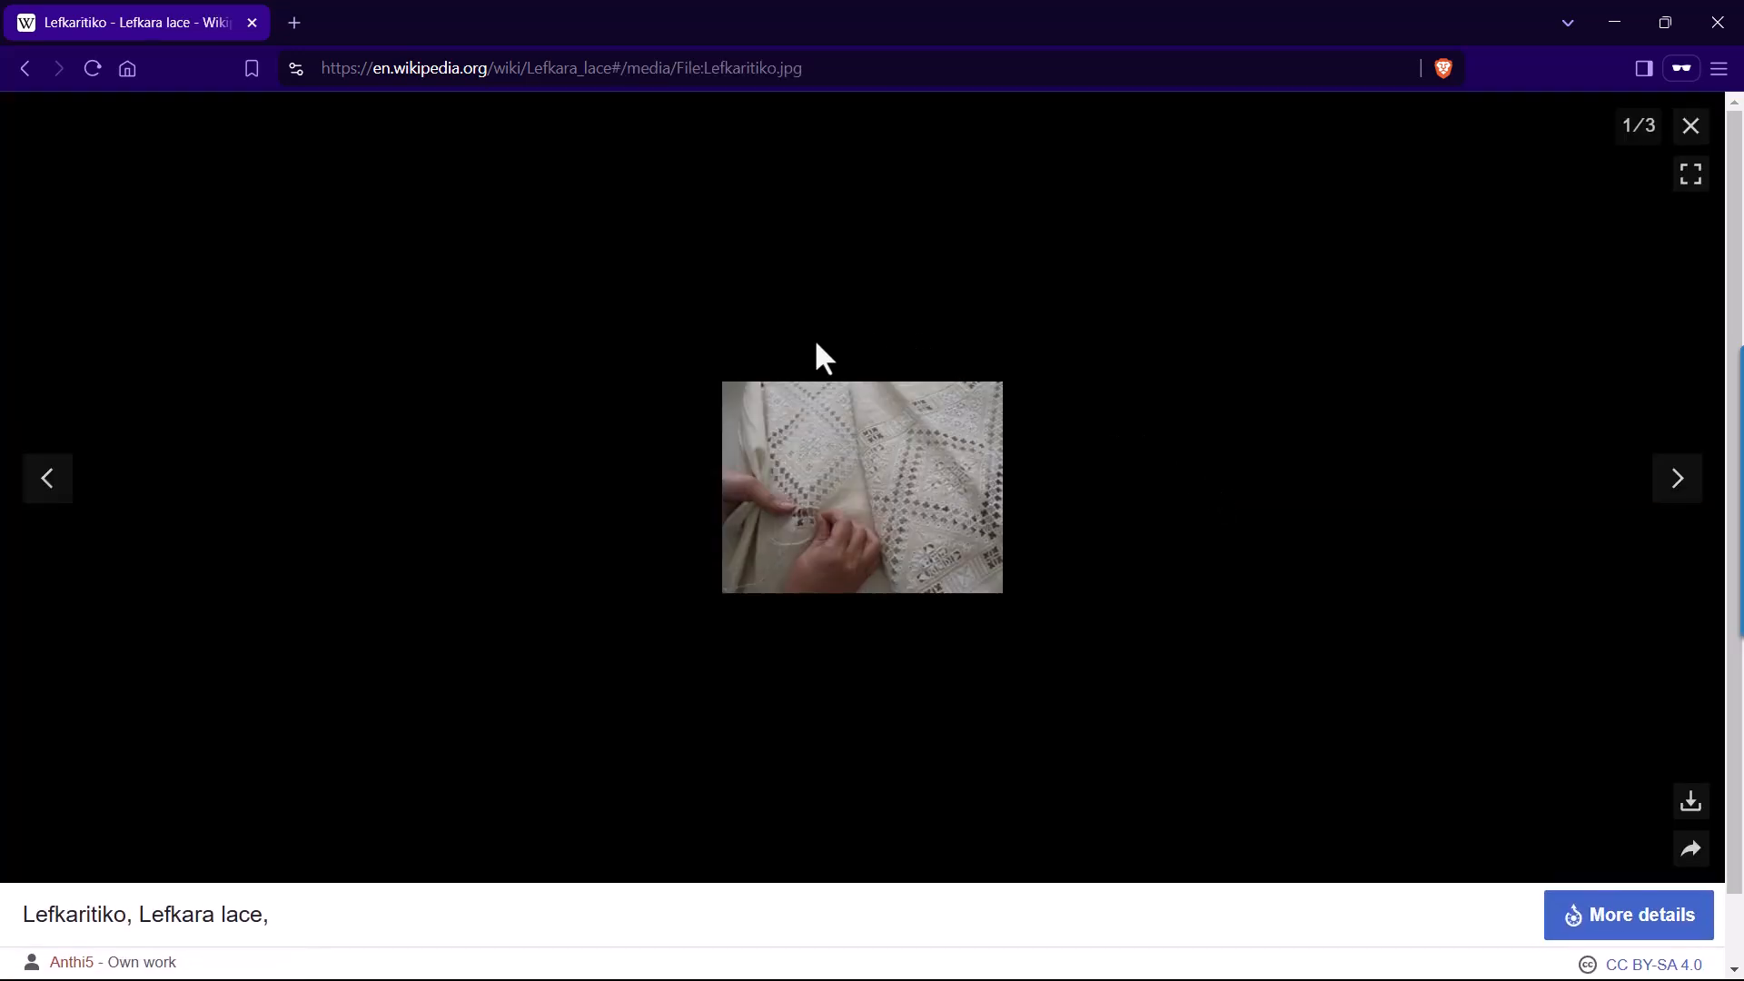
click(1682, 492)
click(1682, 491)
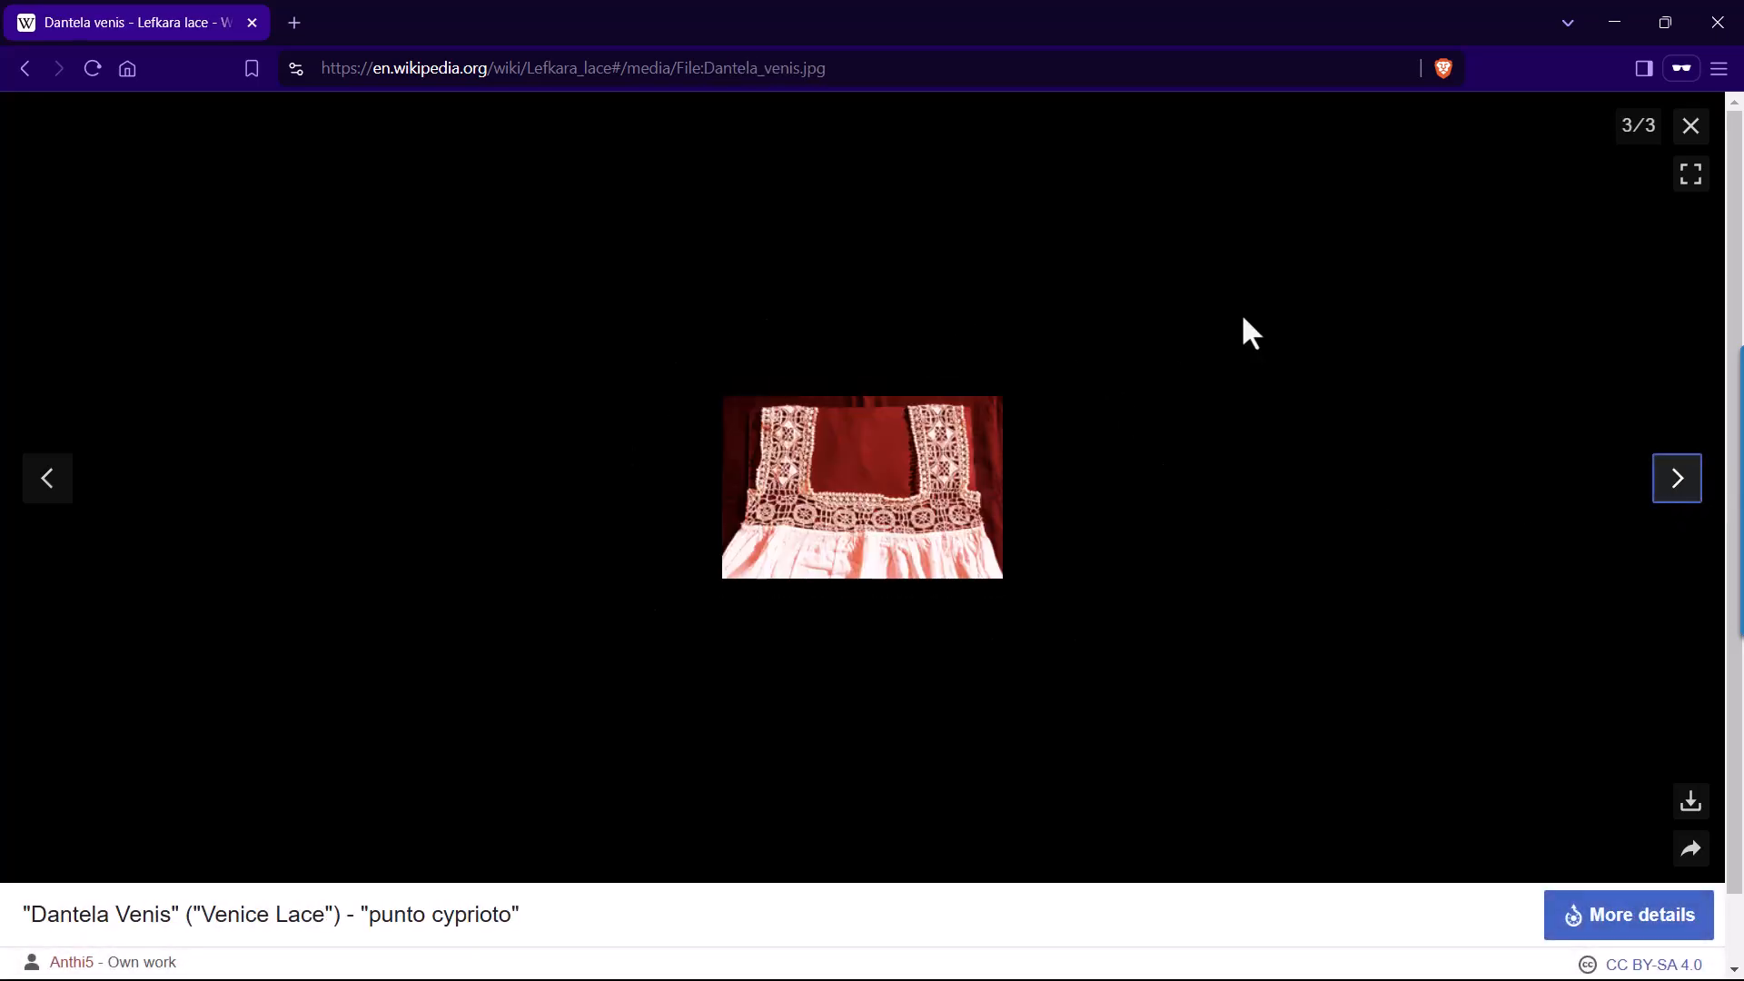
click(1687, 136)
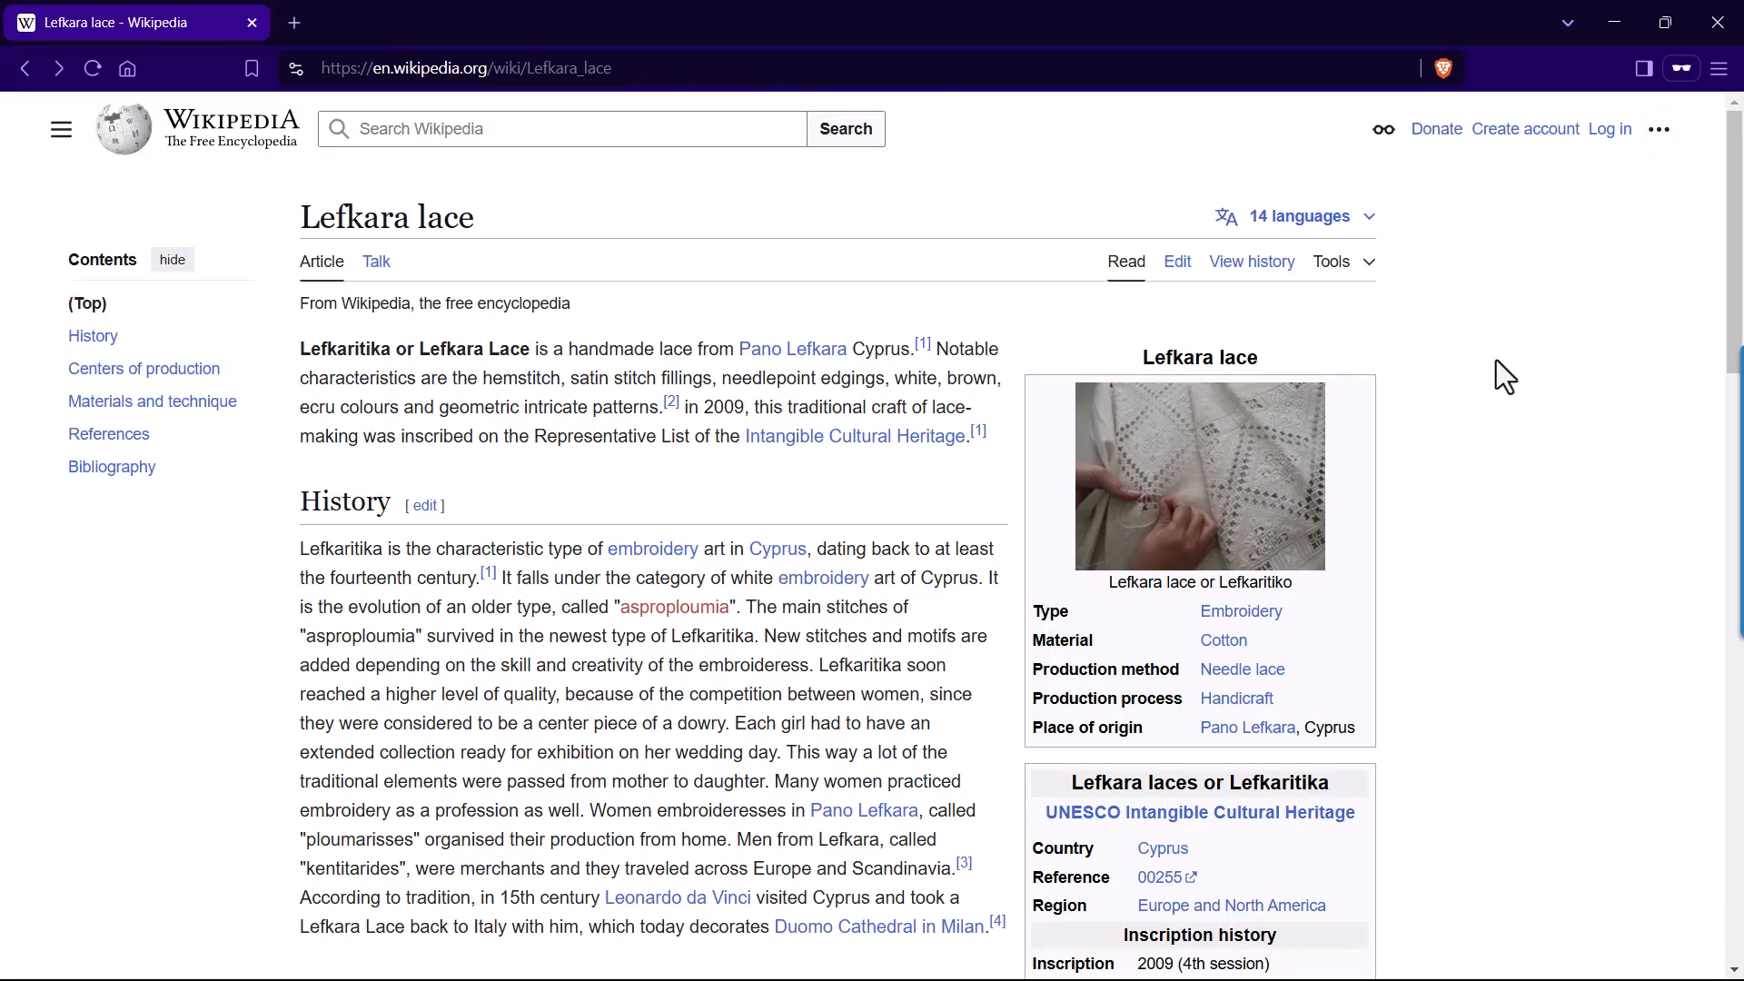
scroll(1464, 445, down, 3)
scroll(1463, 467, down, 5)
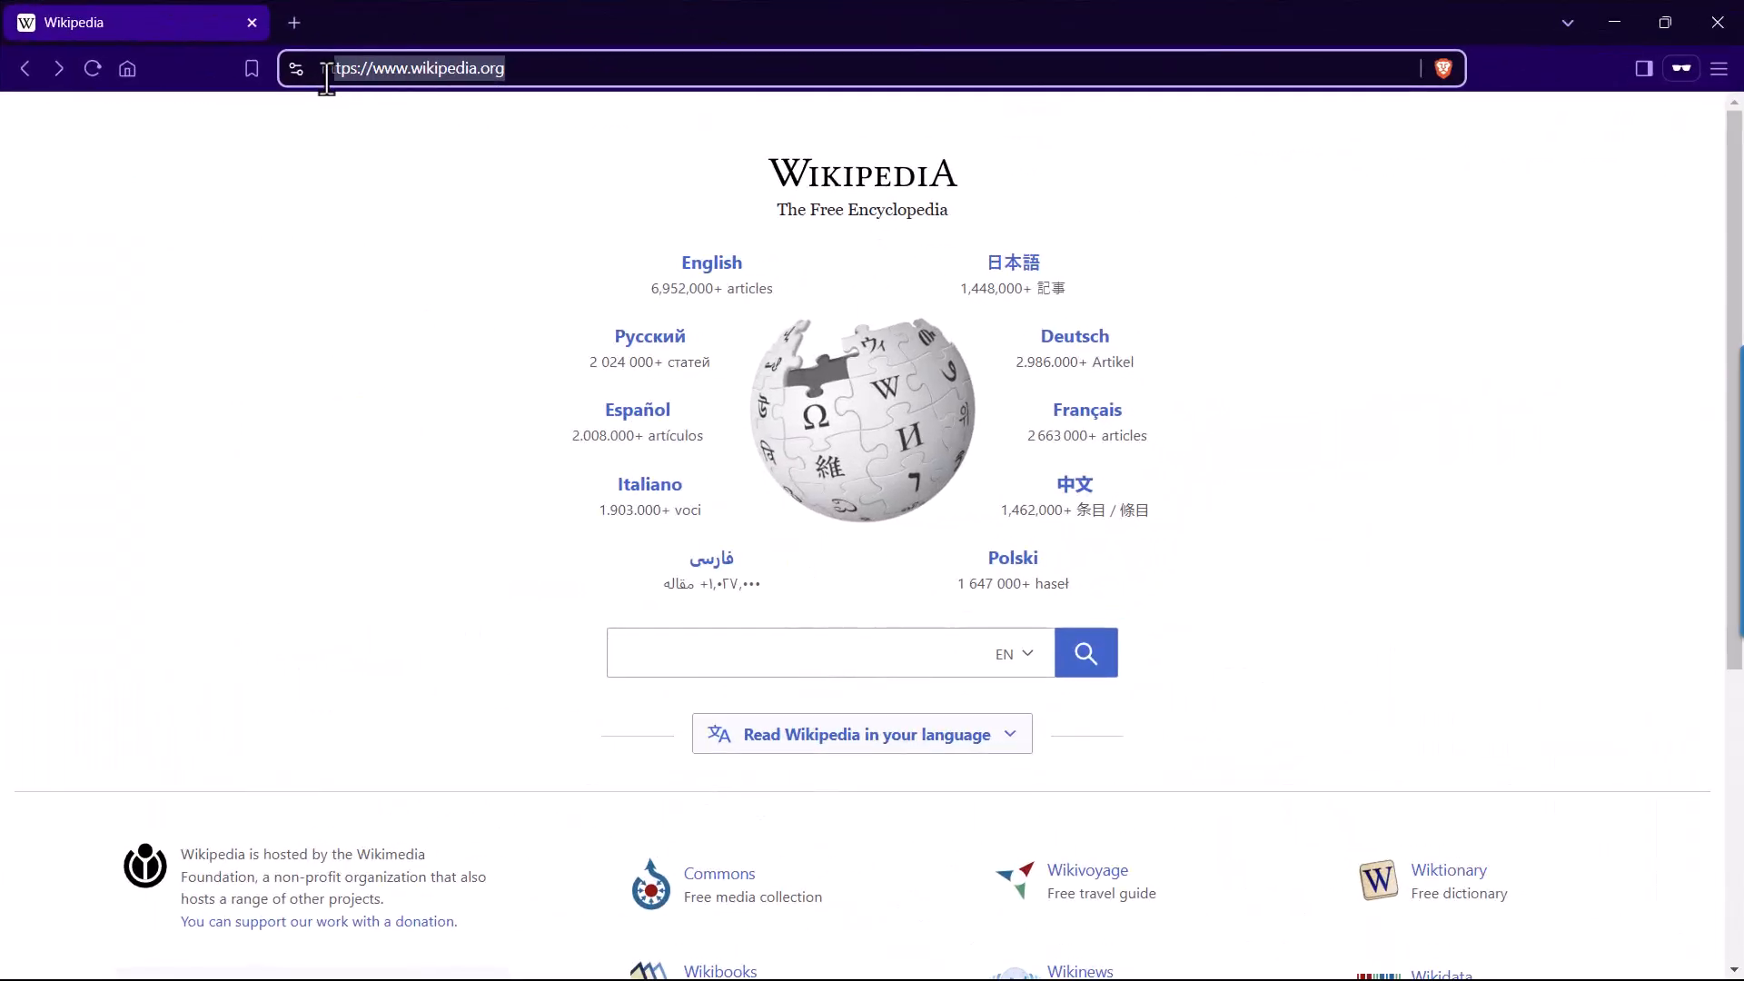
Search Wikipedia for "lefkara" and open the Lefkara lace article from the suggestions.
click(256, 324)
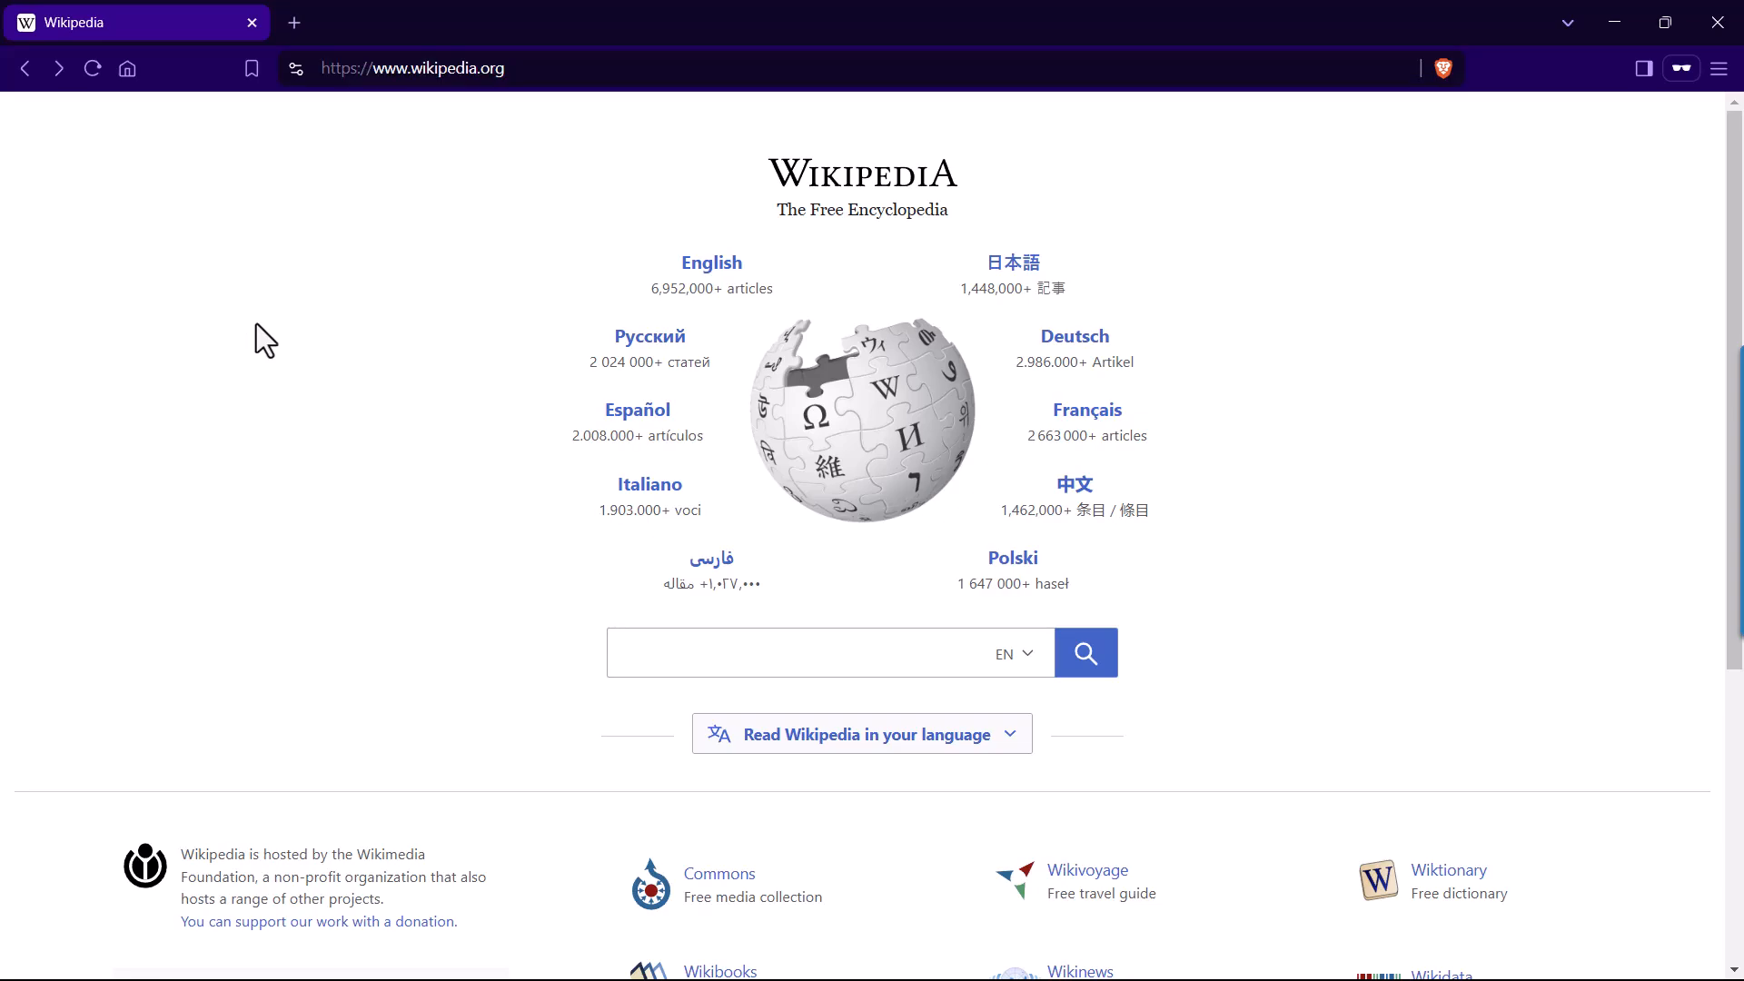
click(646, 656)
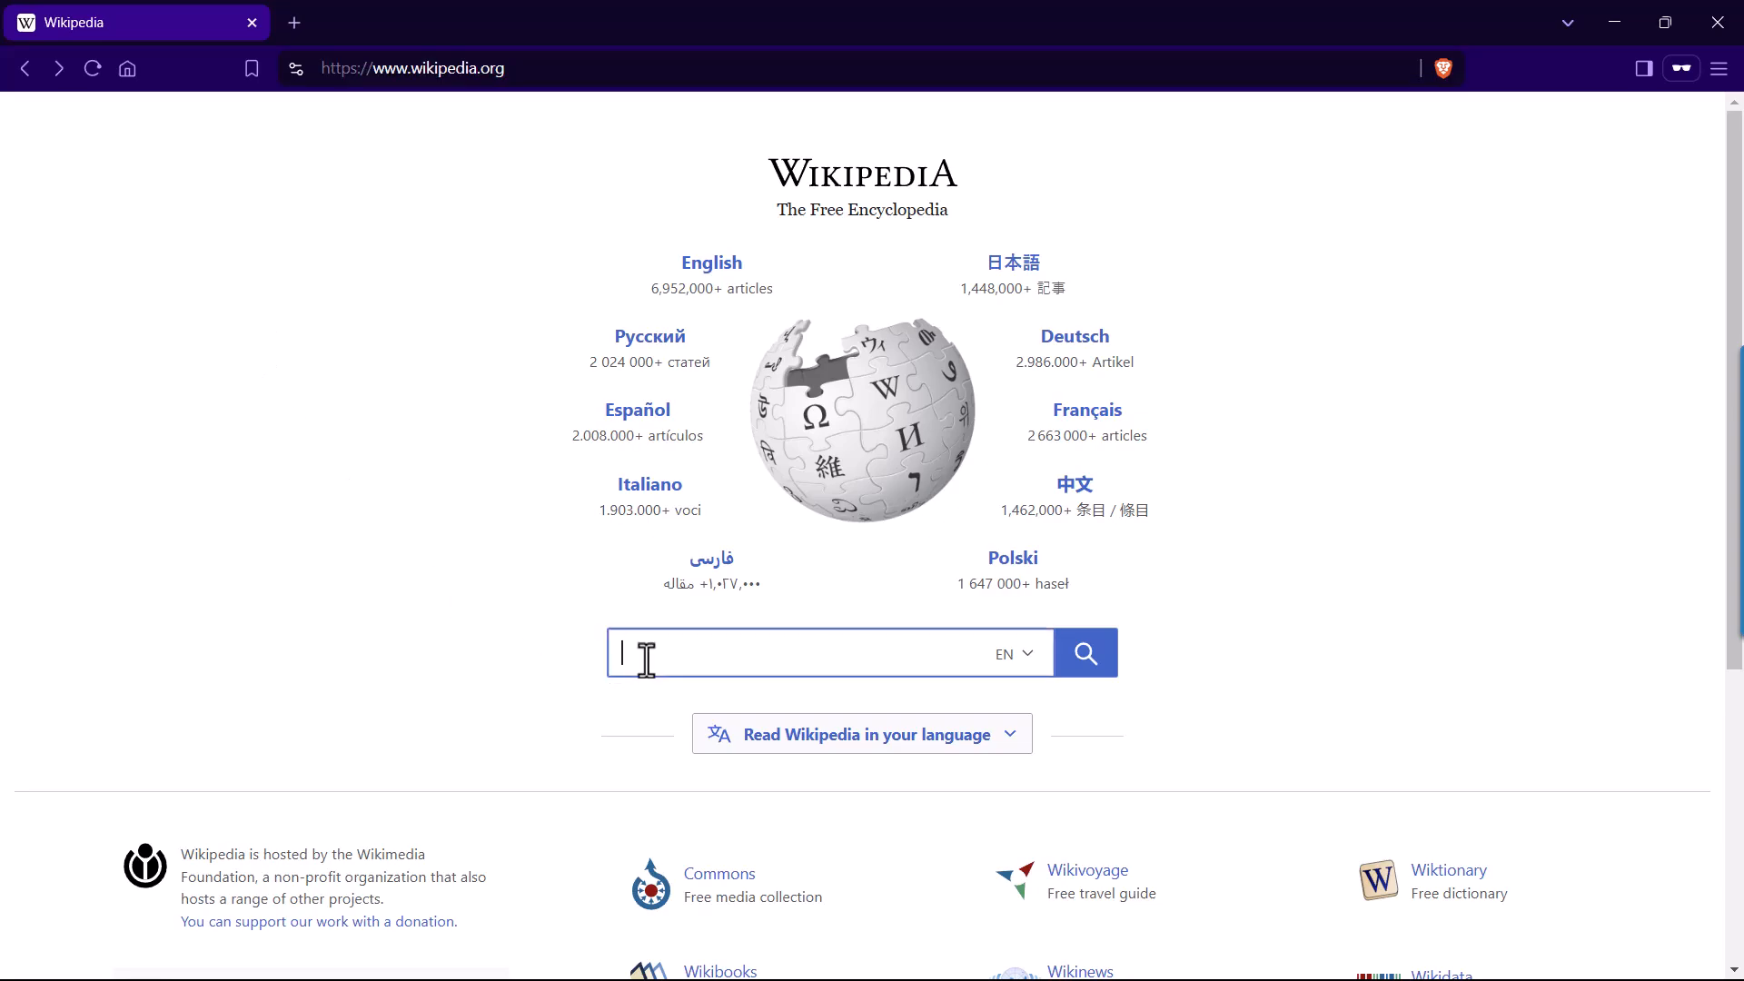
text(lefkara)
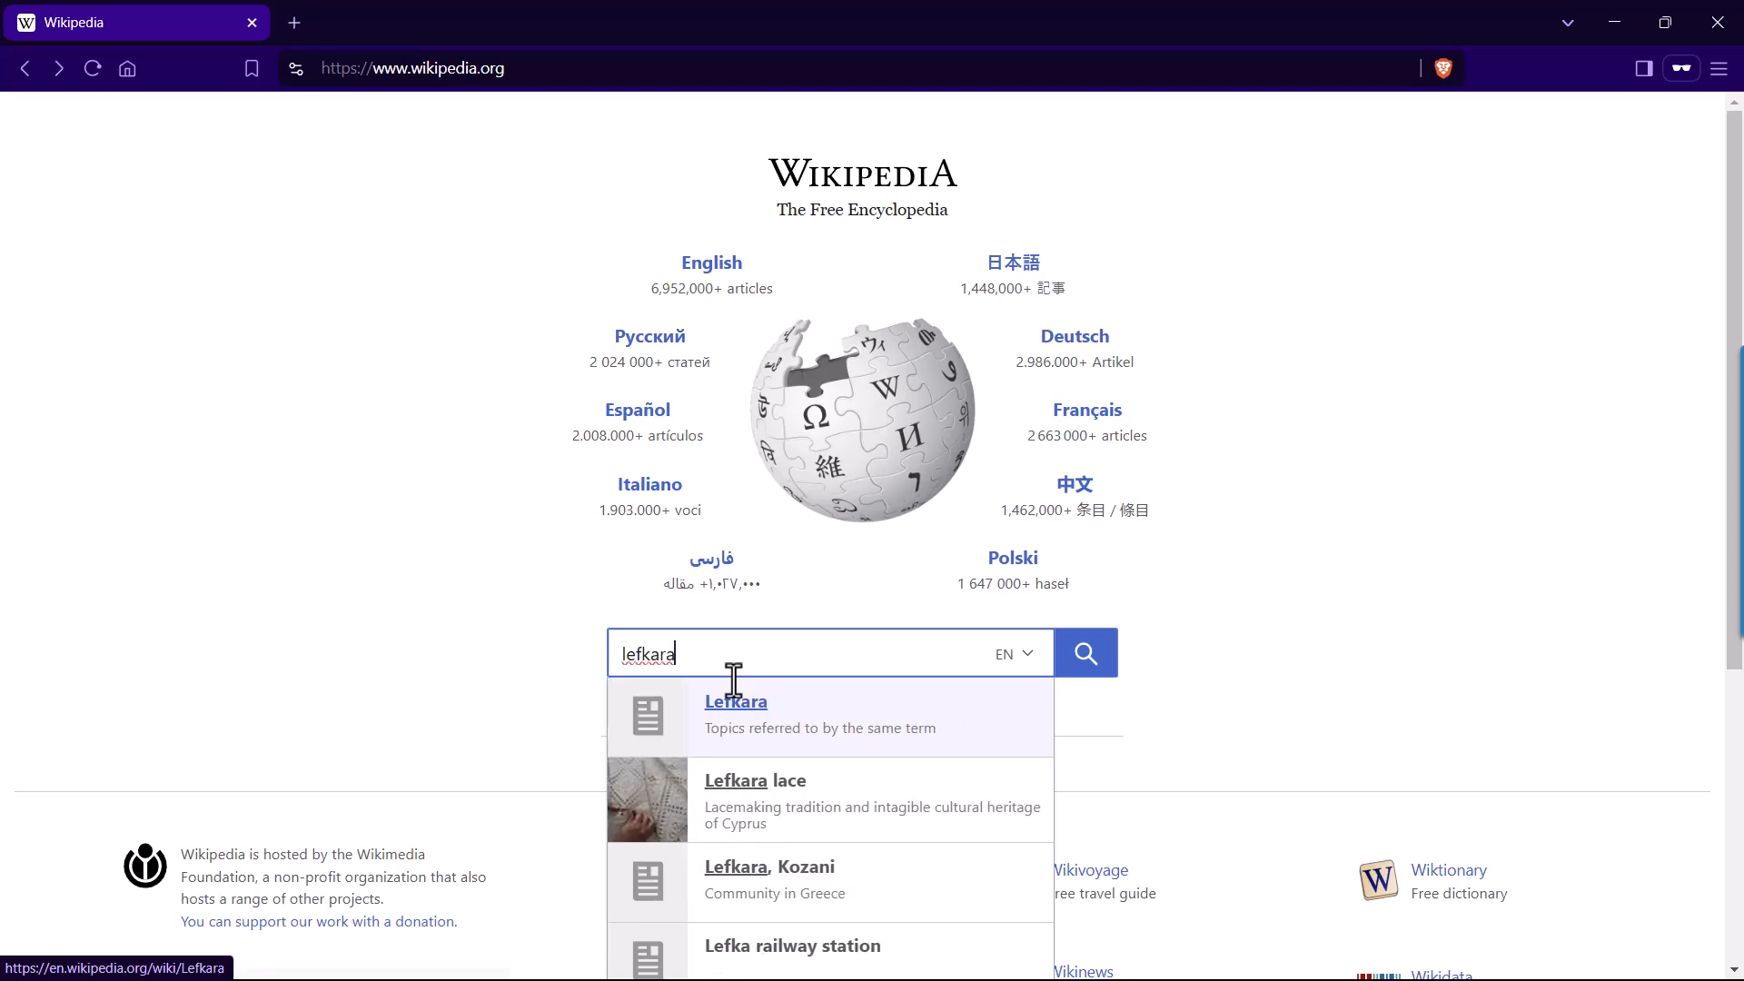
click(834, 829)
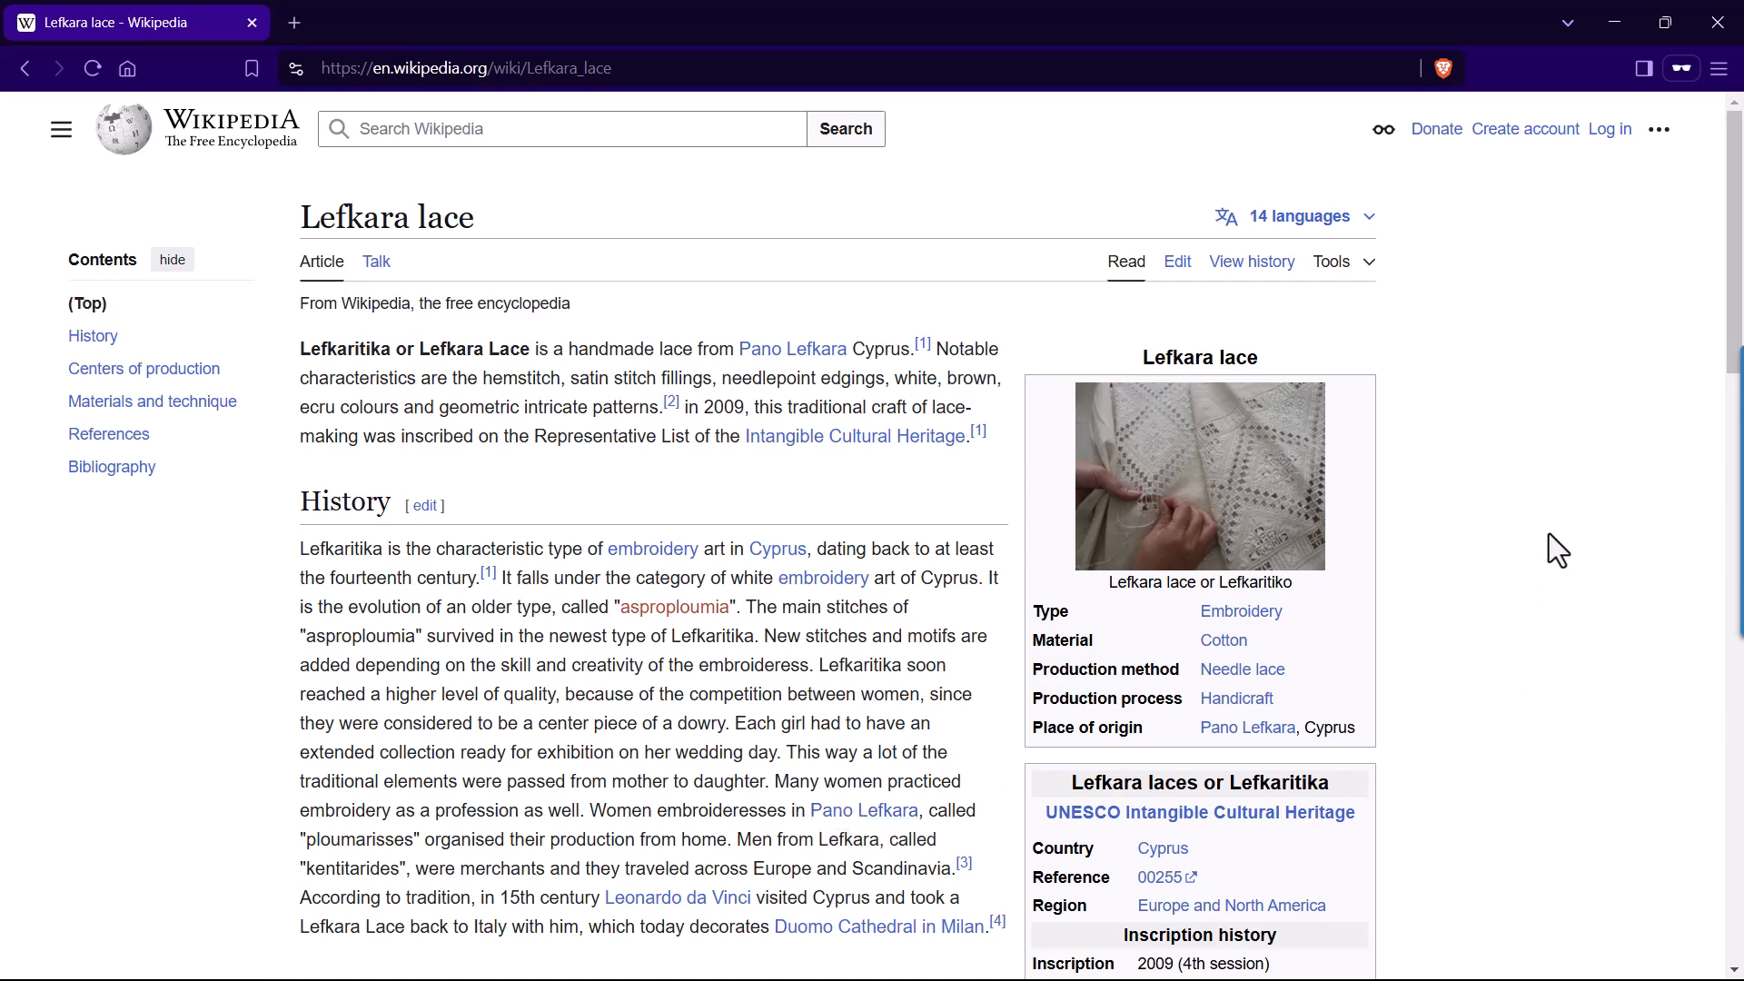
Look through the article's sections and view its images from Lefkaritiko to Dantela Venis in the media viewer.
scroll(1527, 469, down, 5)
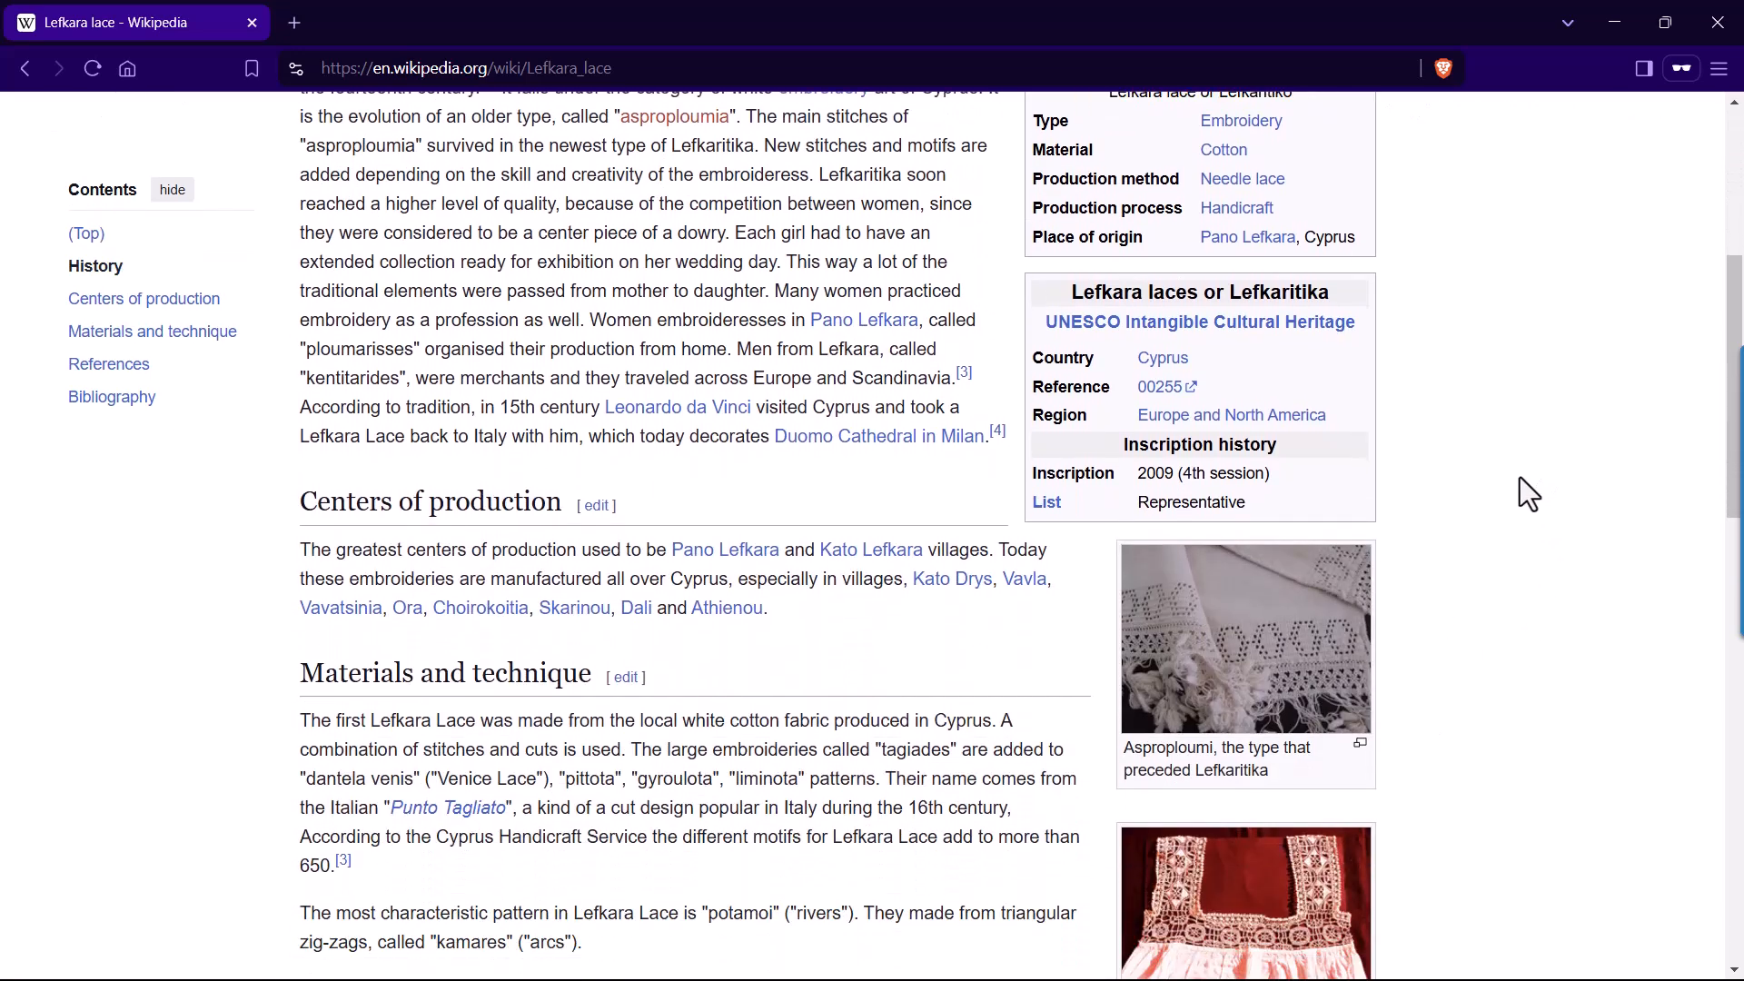
scroll(1519, 477, down, 2)
scroll(1286, 595, up, 2)
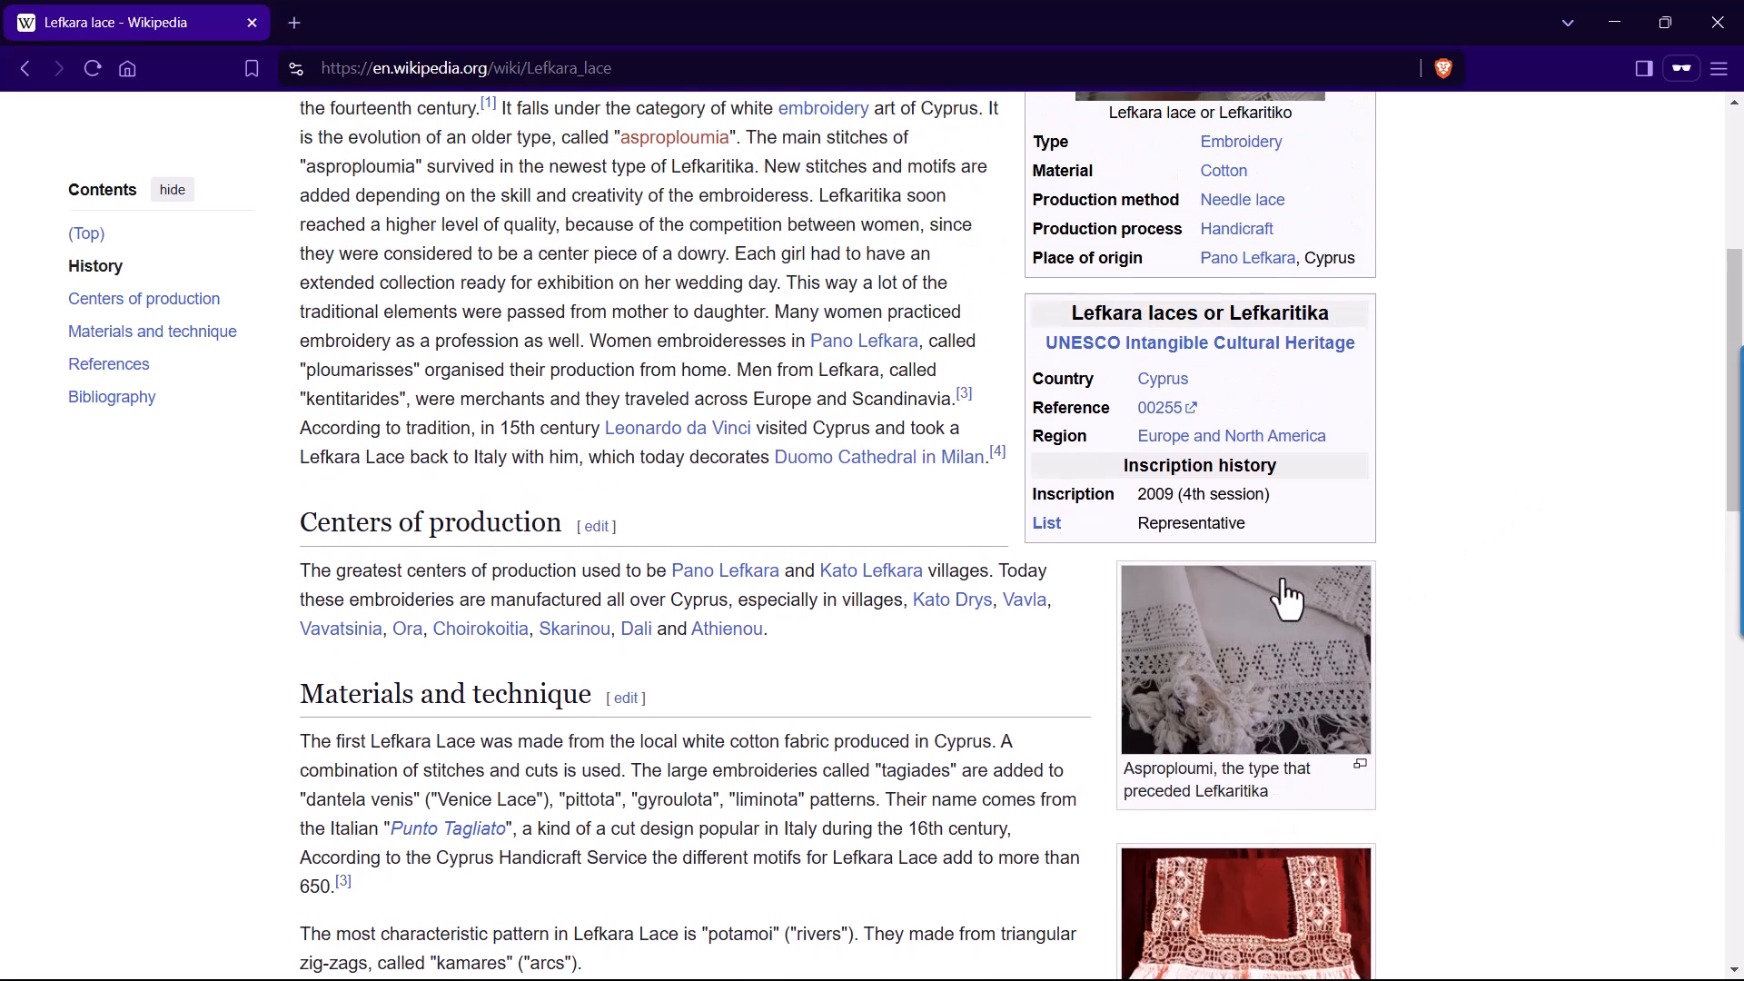
scroll(1283, 595, up, 5)
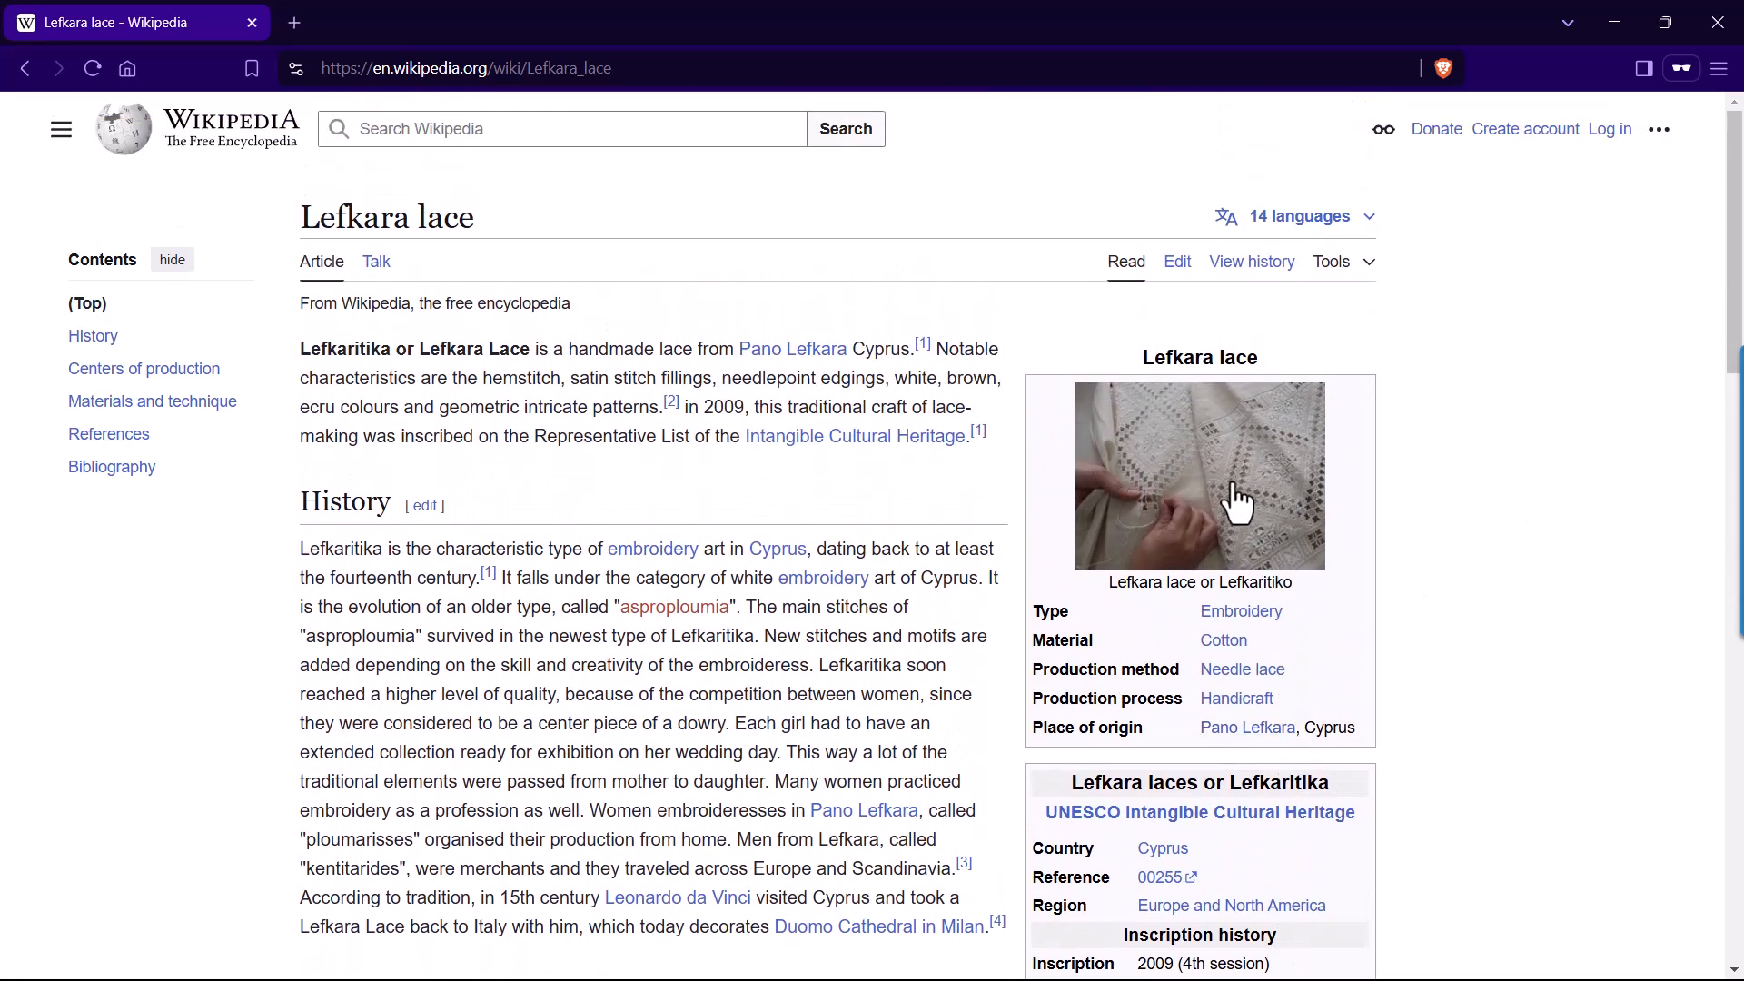
click(1231, 493)
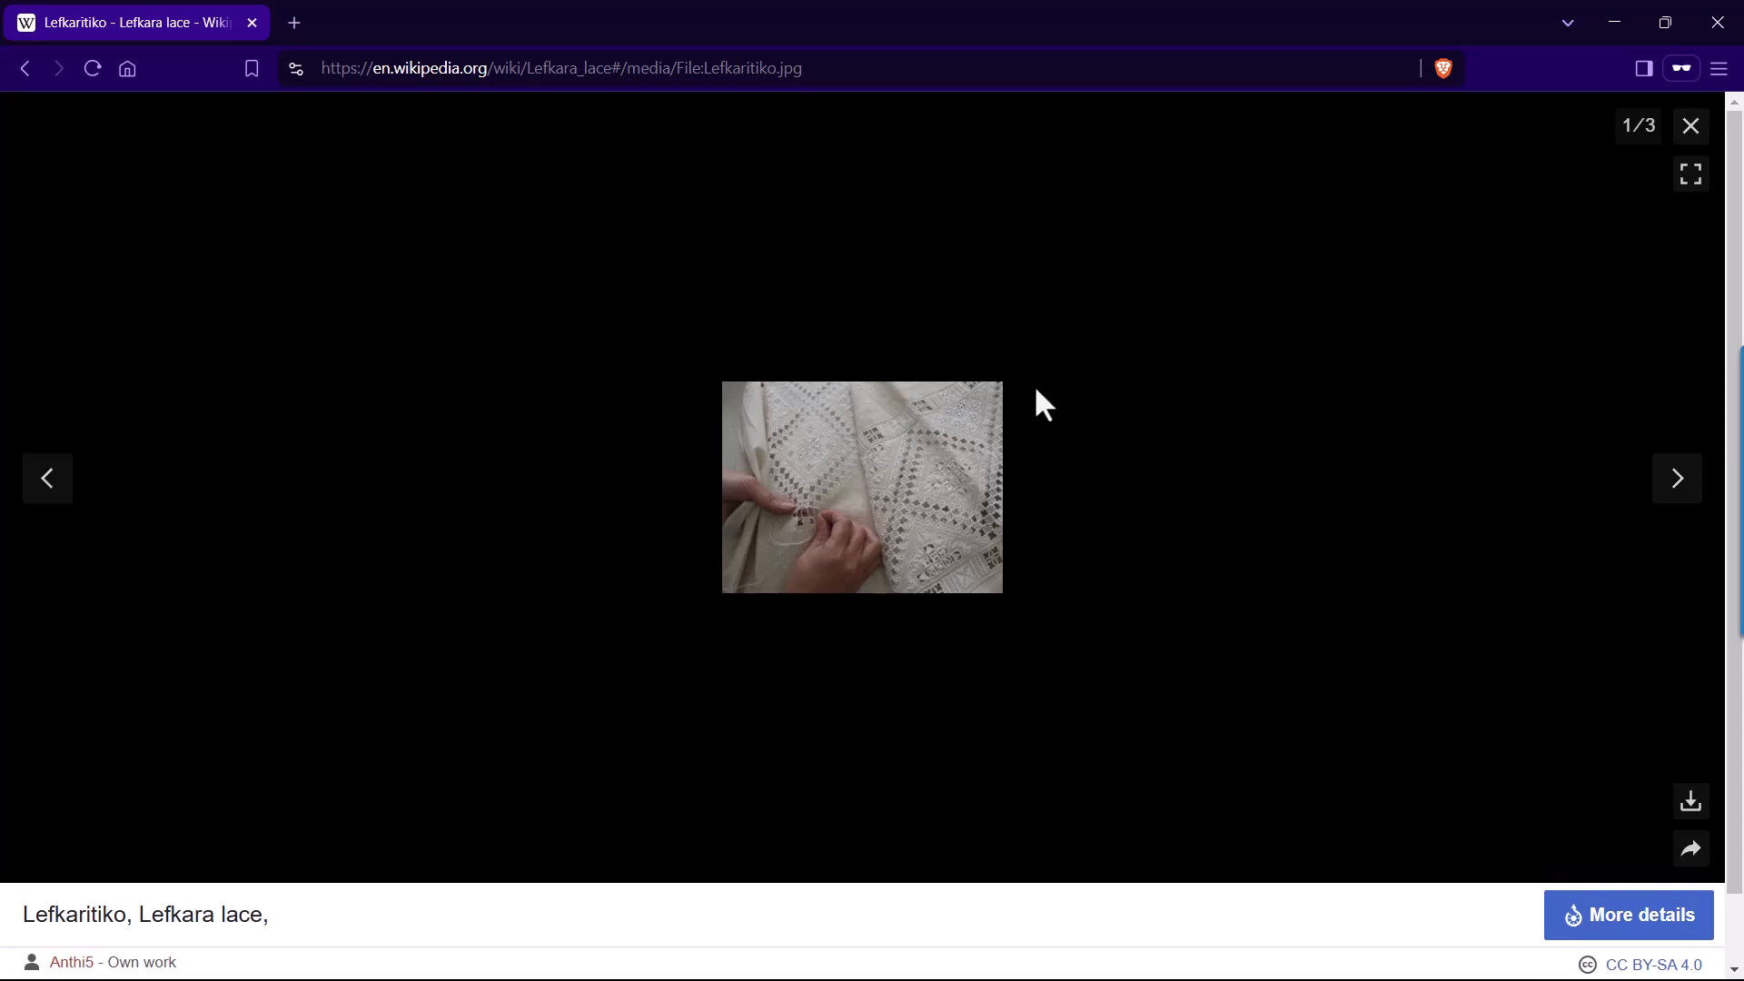
click(1678, 486)
click(1680, 489)
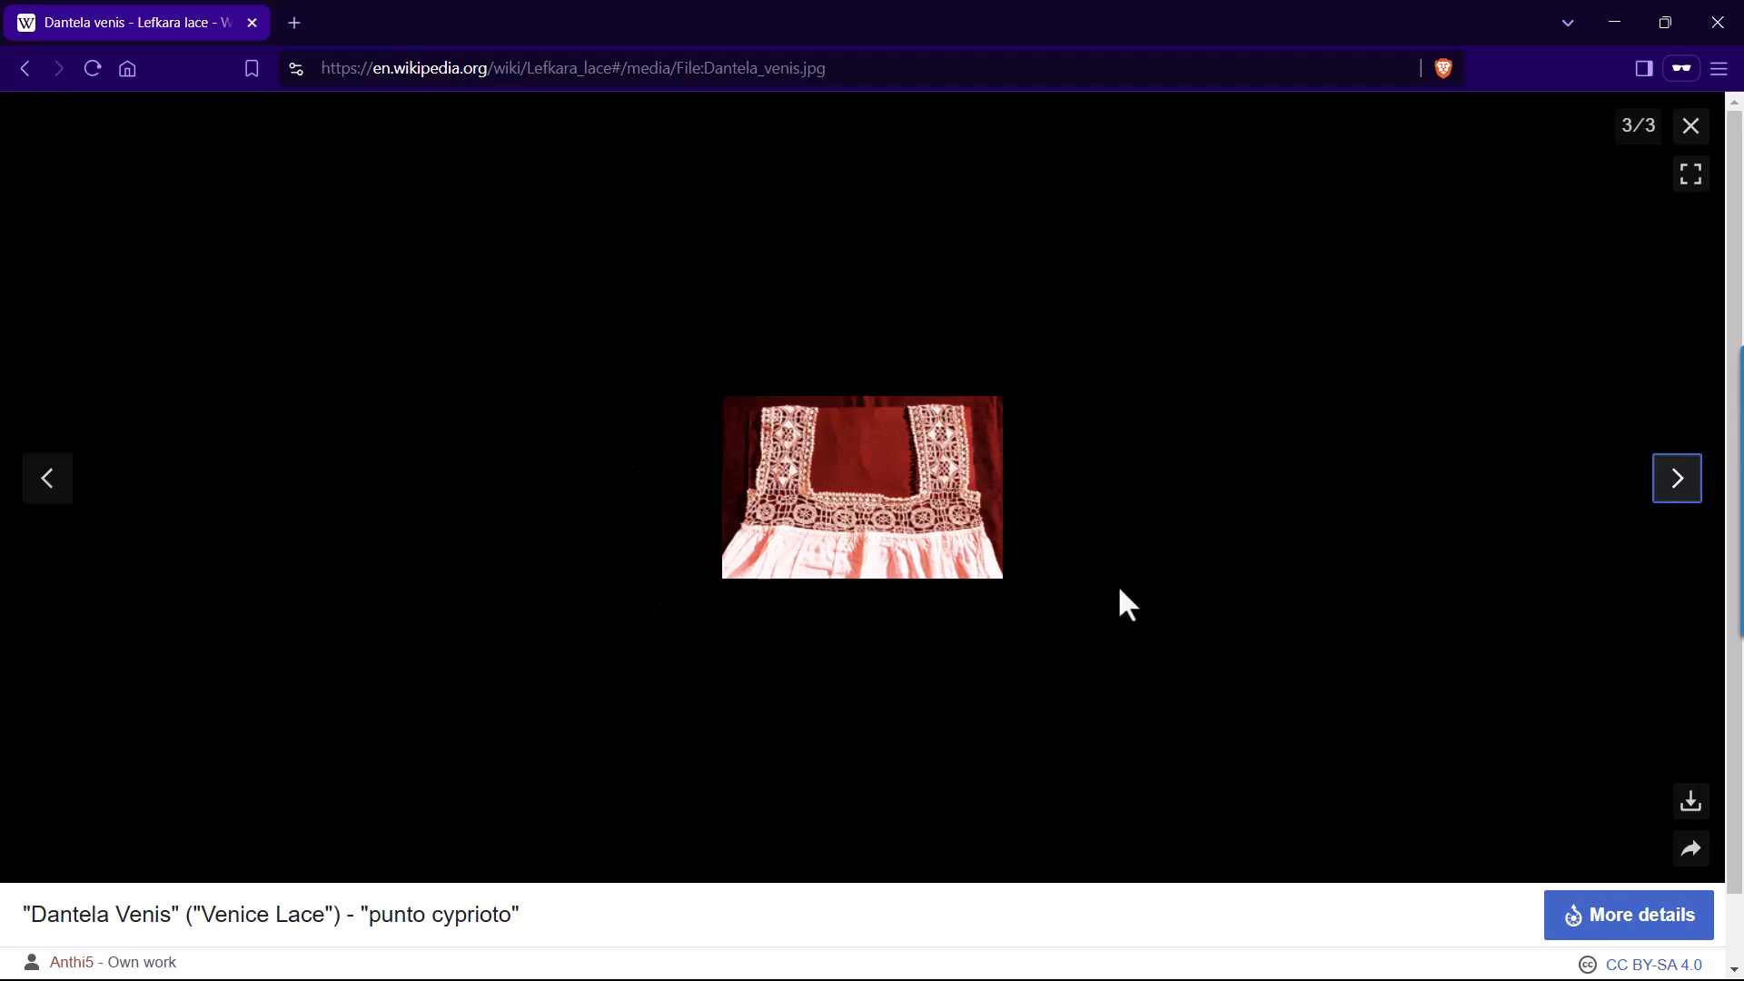
click(1687, 129)
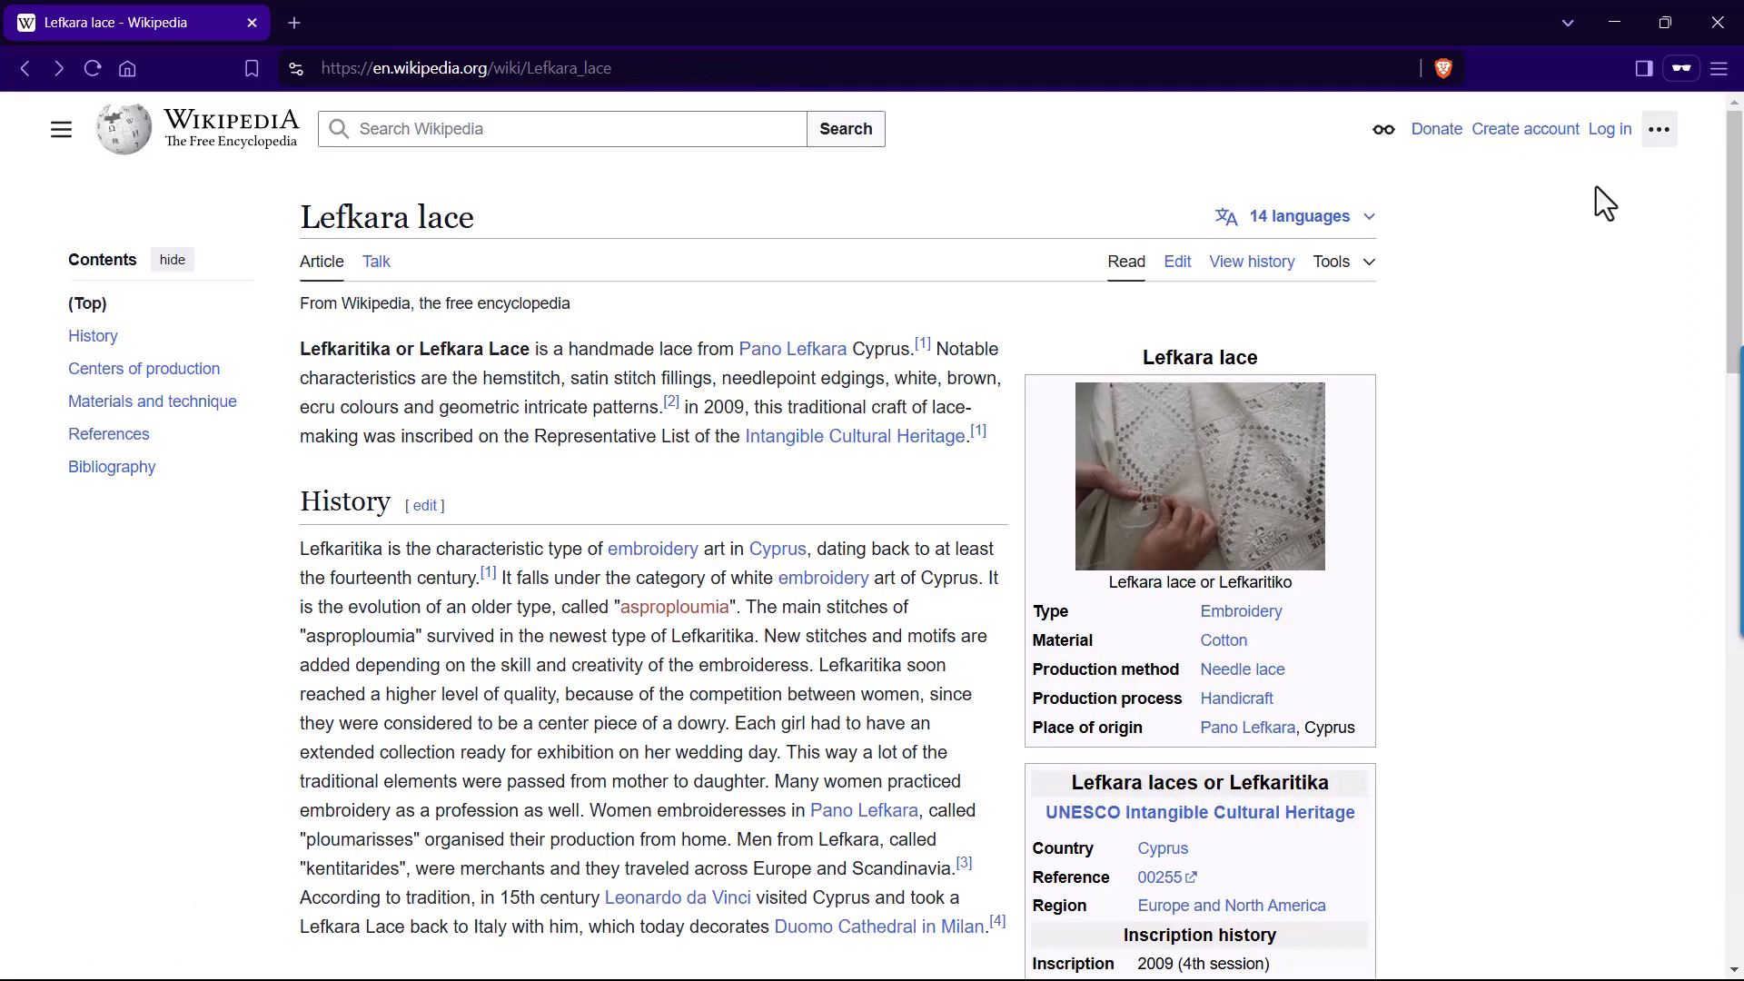
Check the article's references and try to open the whole article for editing.
scroll(1463, 453, down, 6)
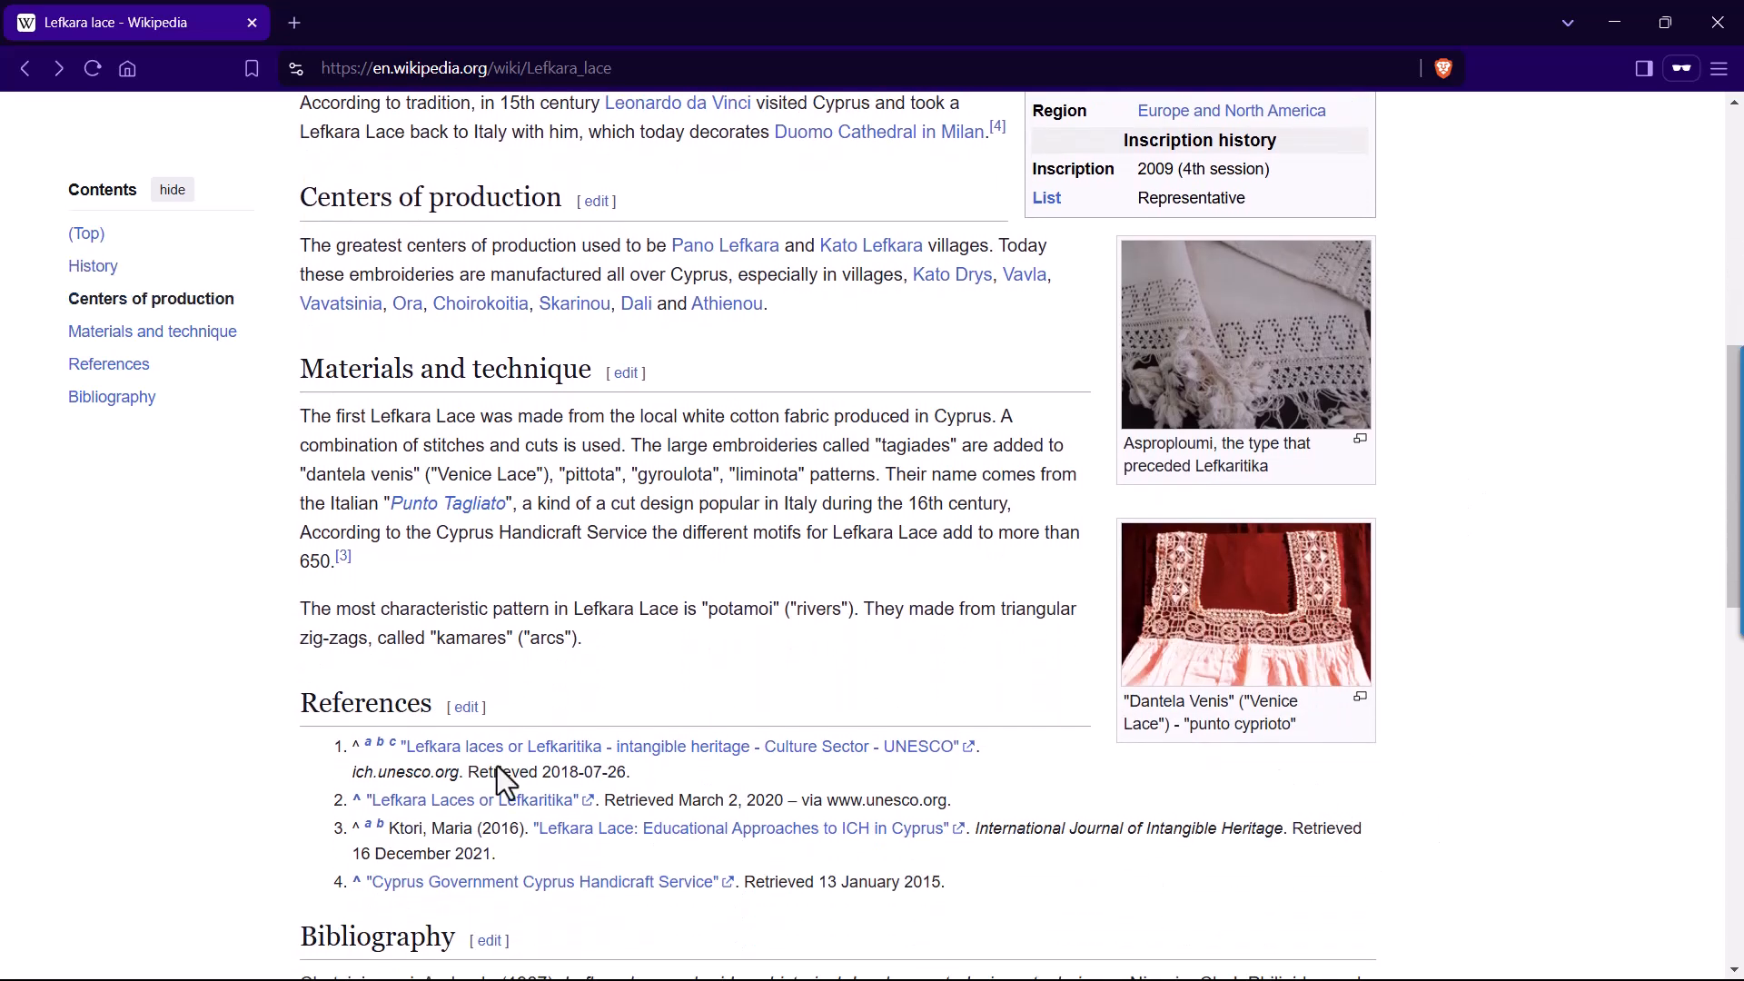
scroll(494, 745, up, 7)
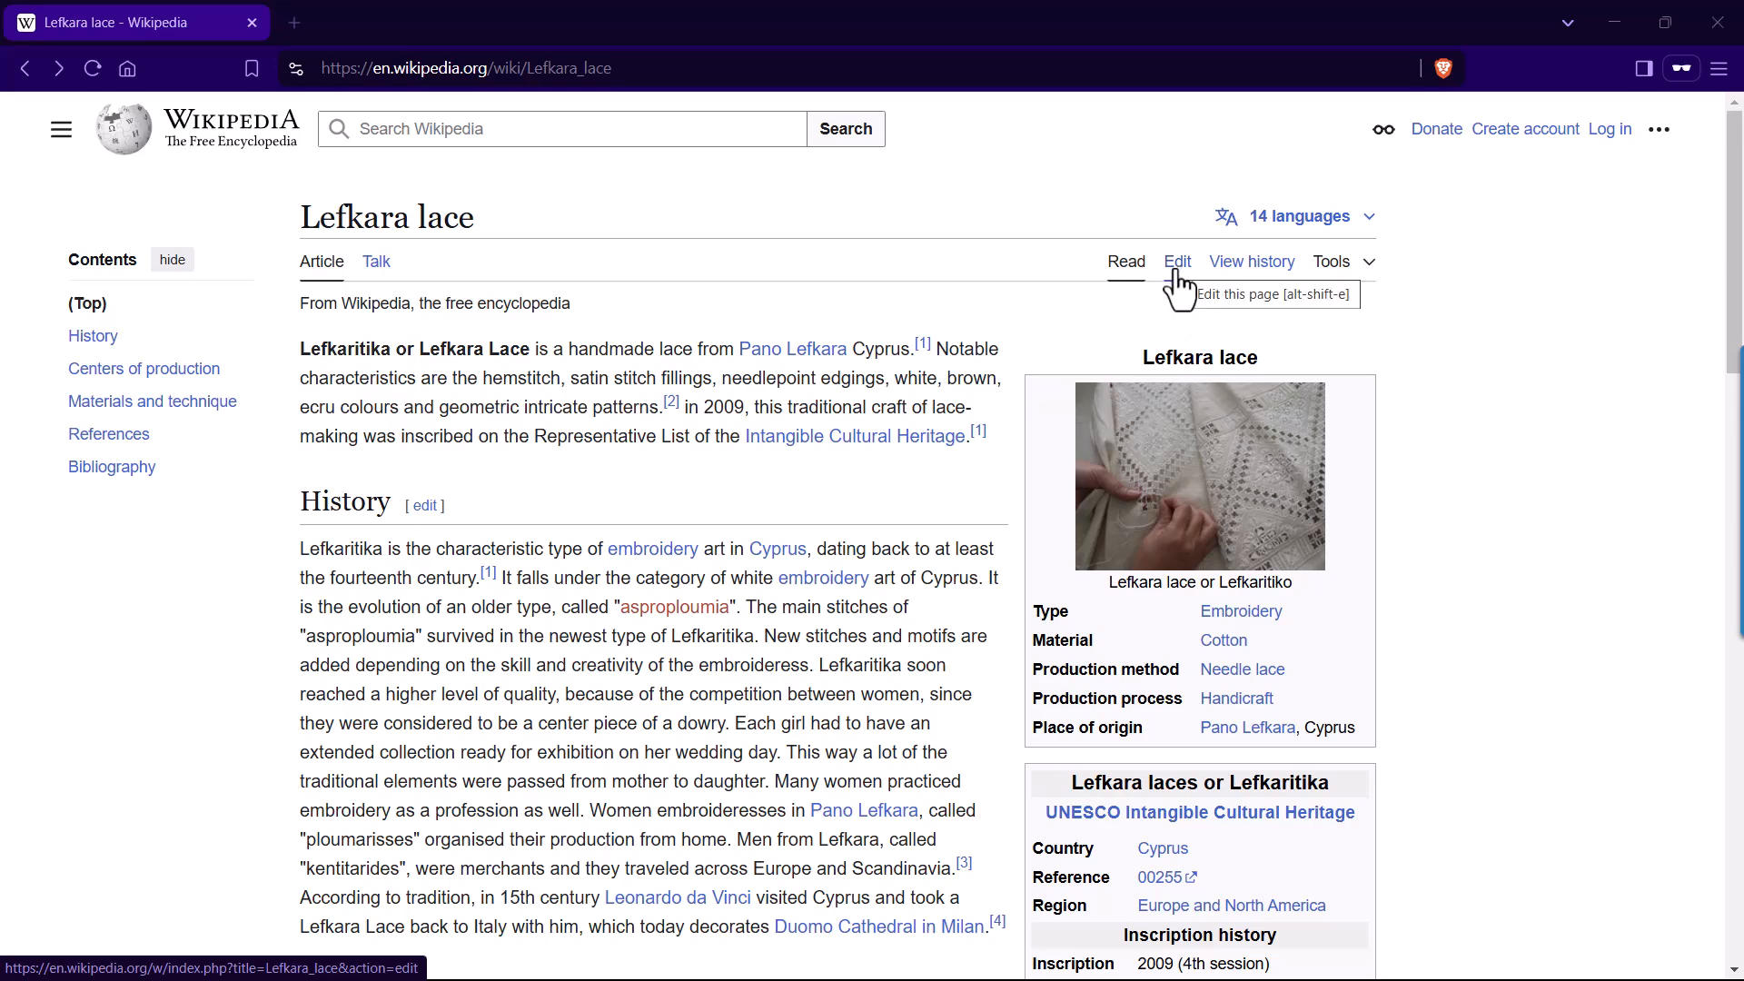
click(1176, 272)
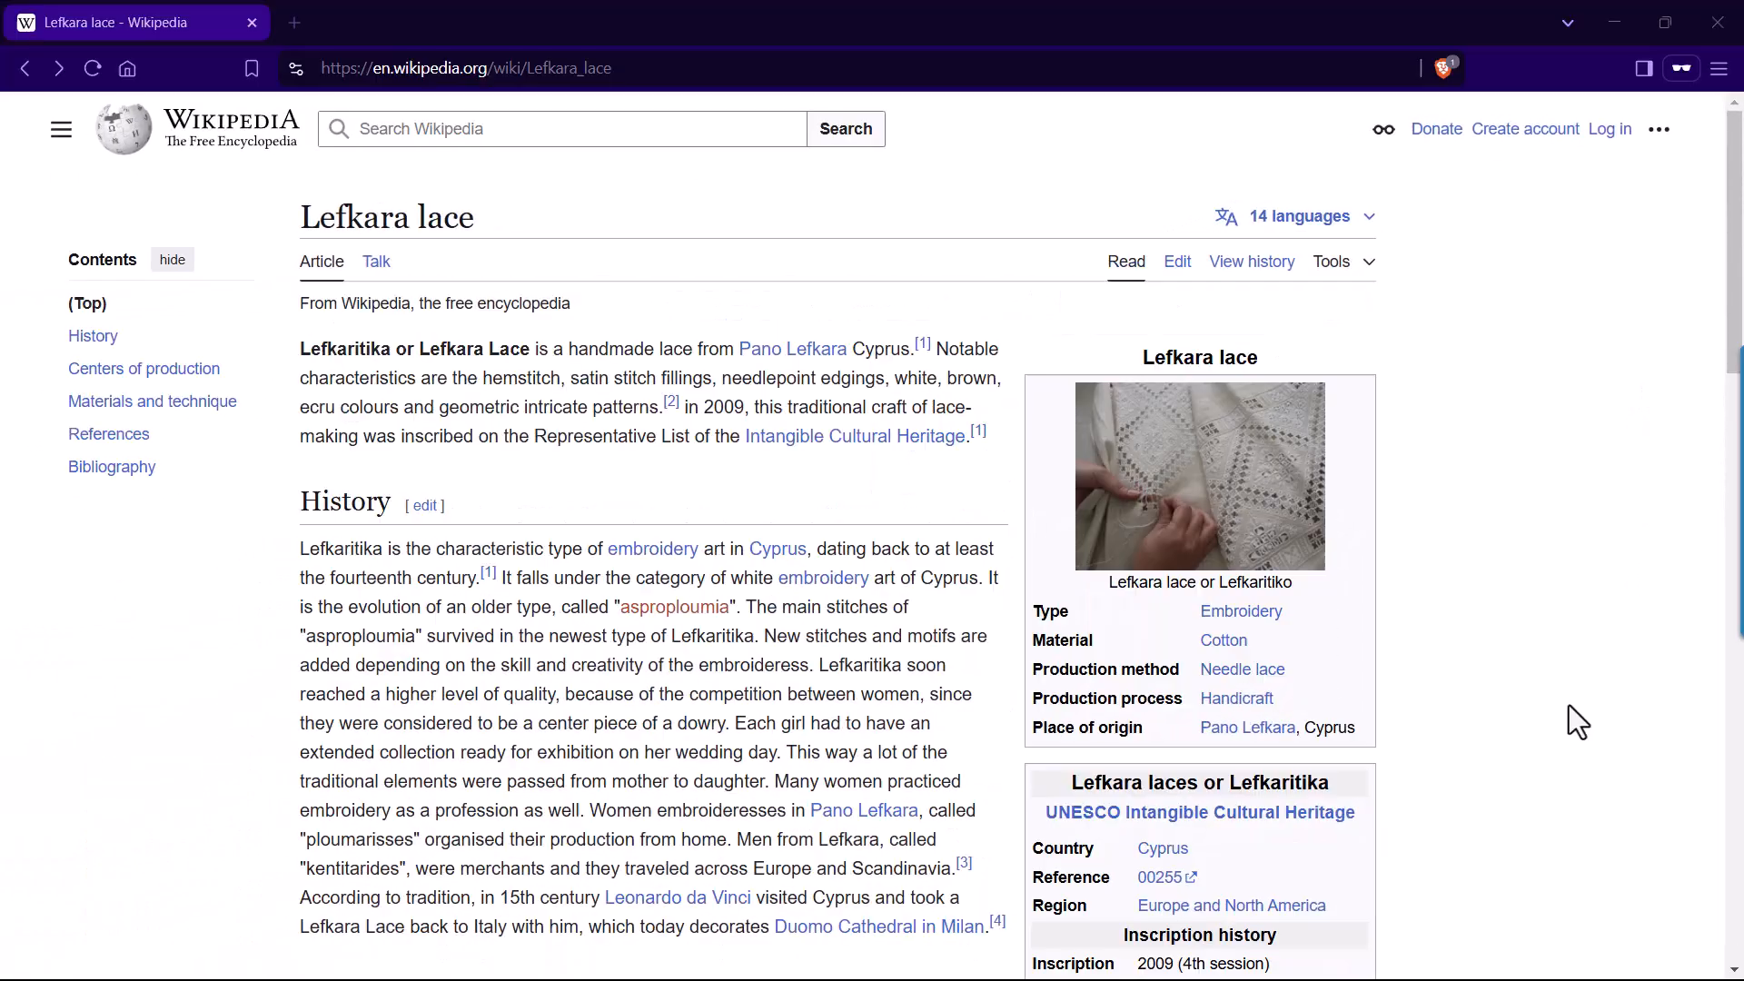
Log in to Wikipedia using the saved username and the account password.
click(1609, 134)
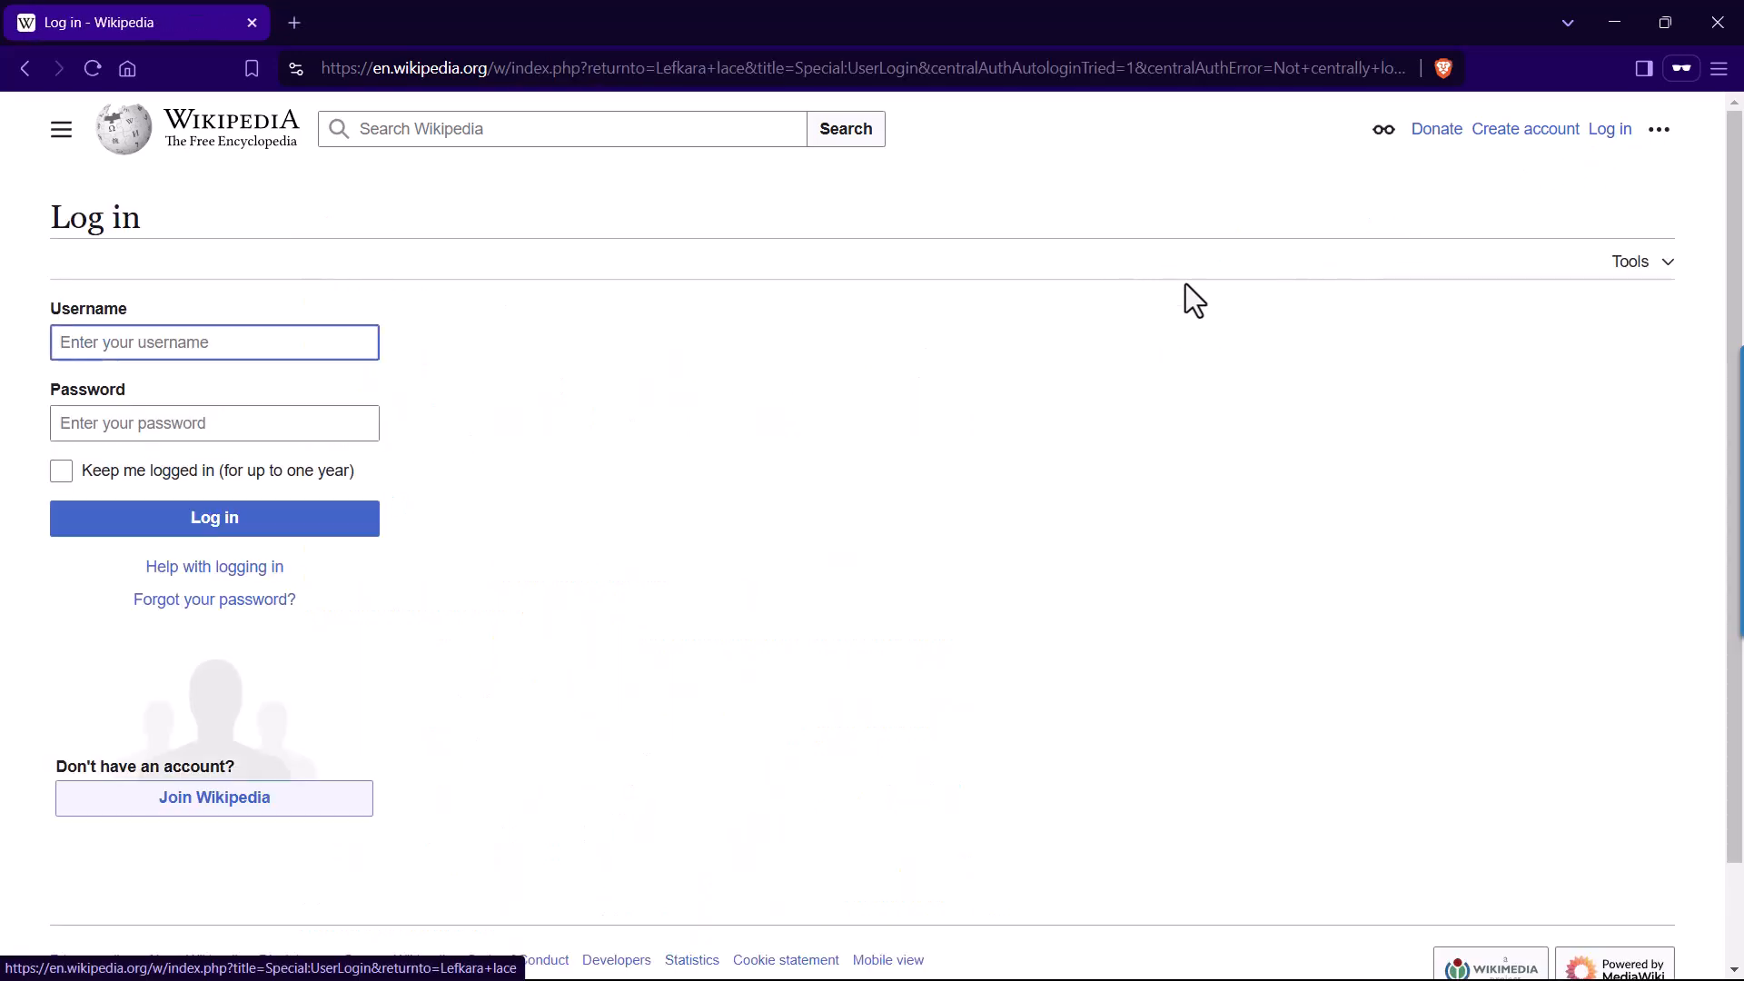
click(323, 344)
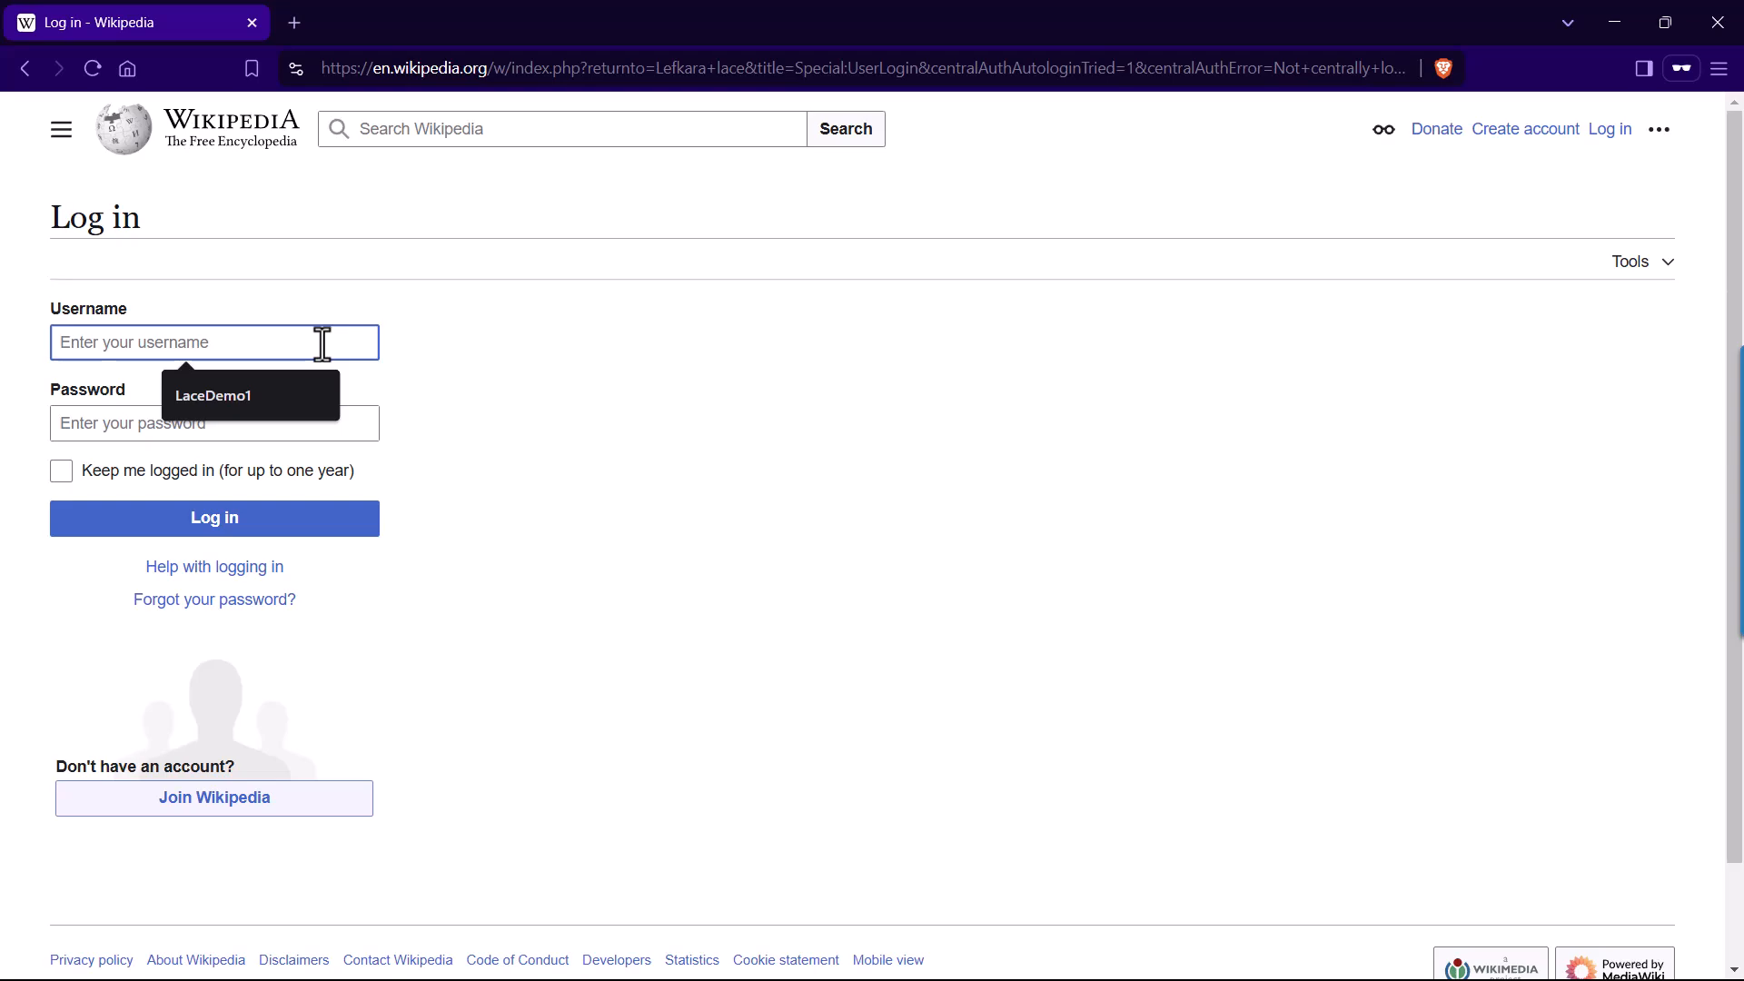
click(276, 390)
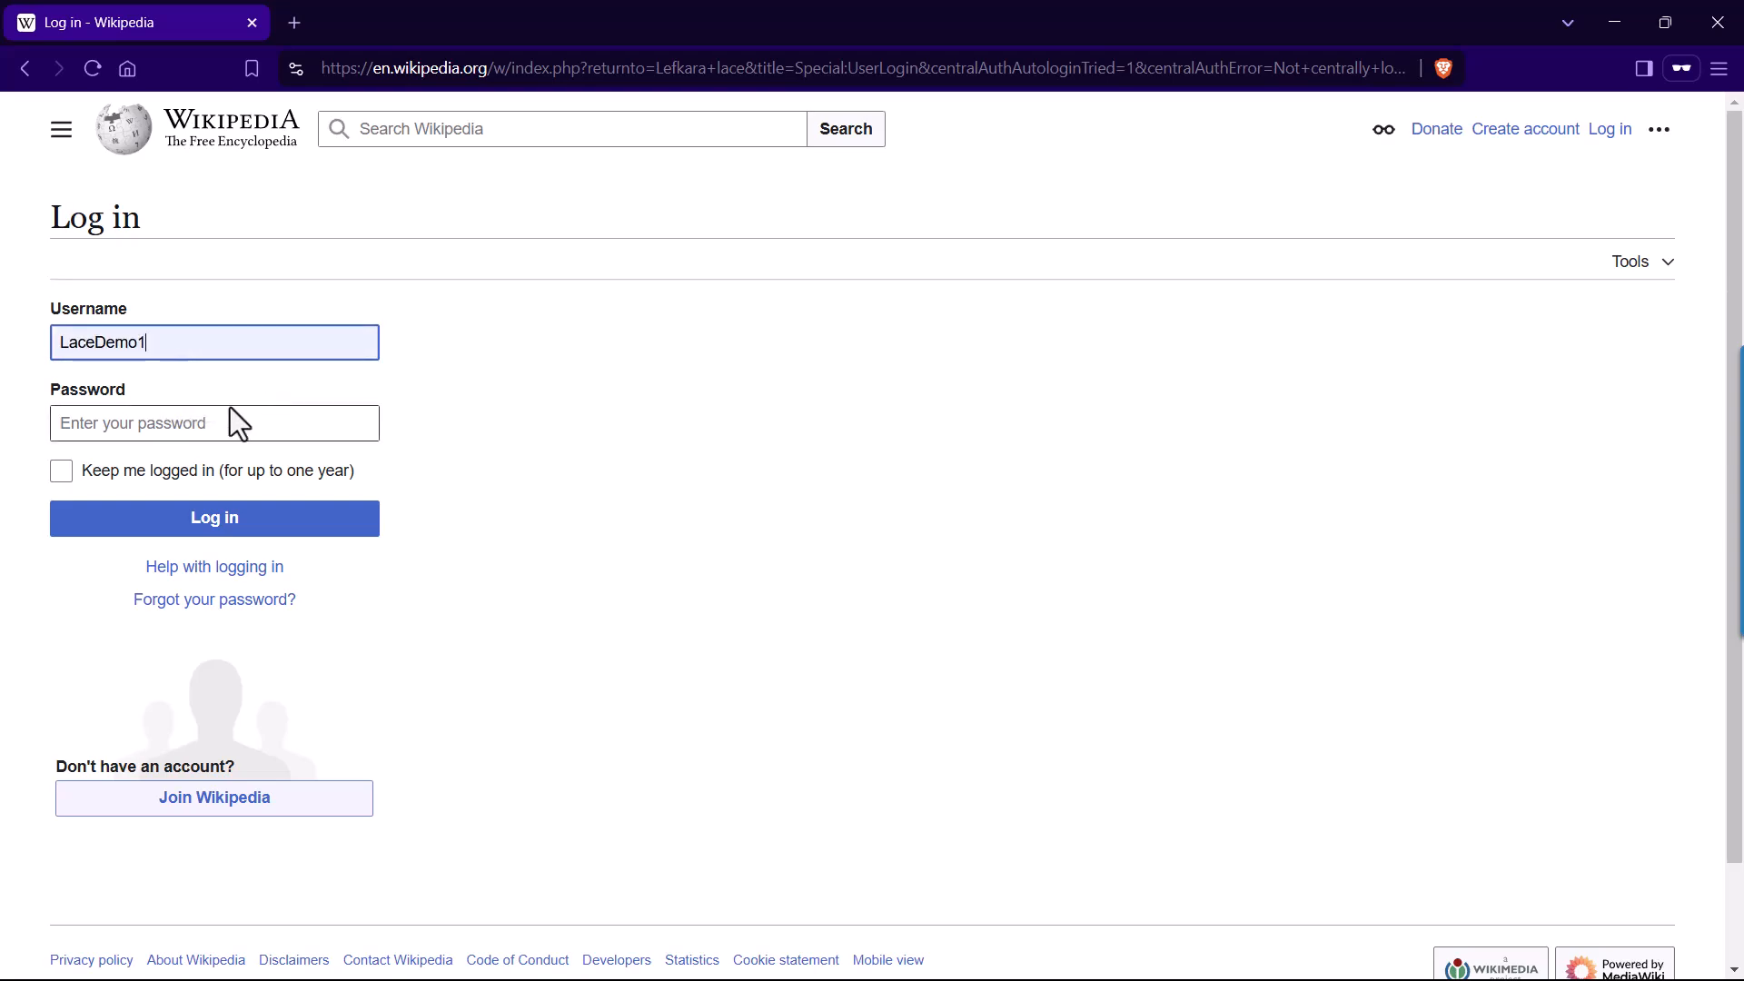
click(166, 438)
key(ctrl+v)
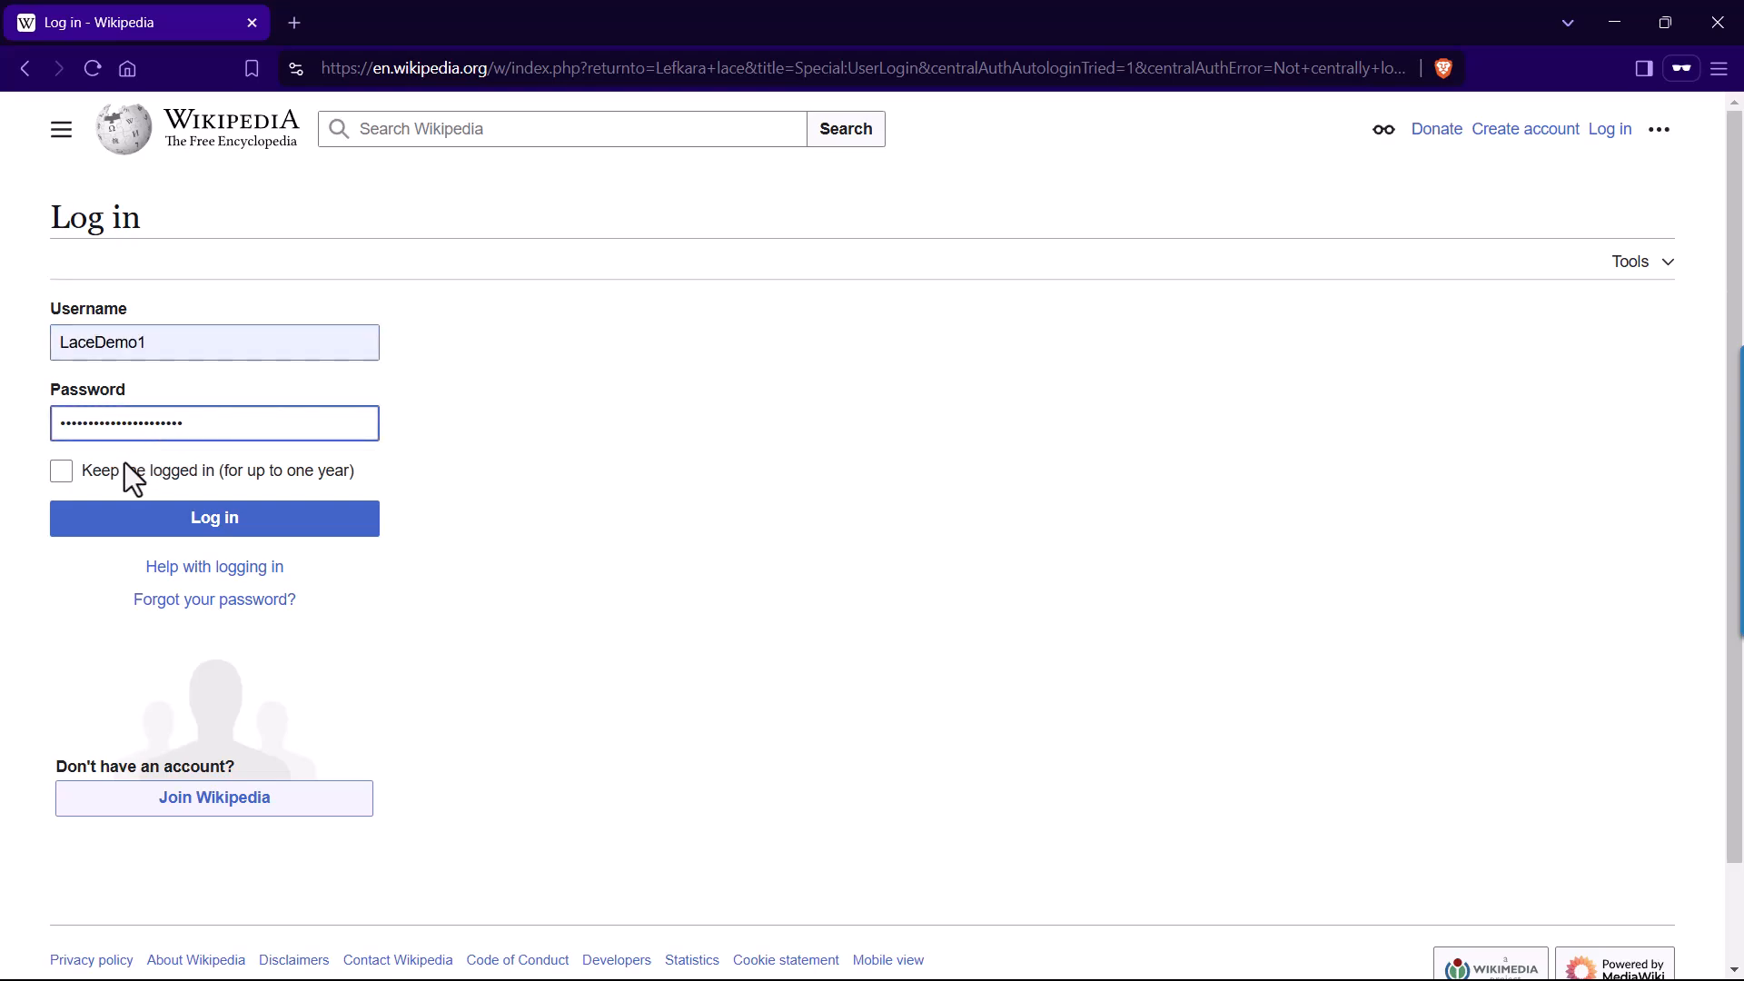
click(121, 526)
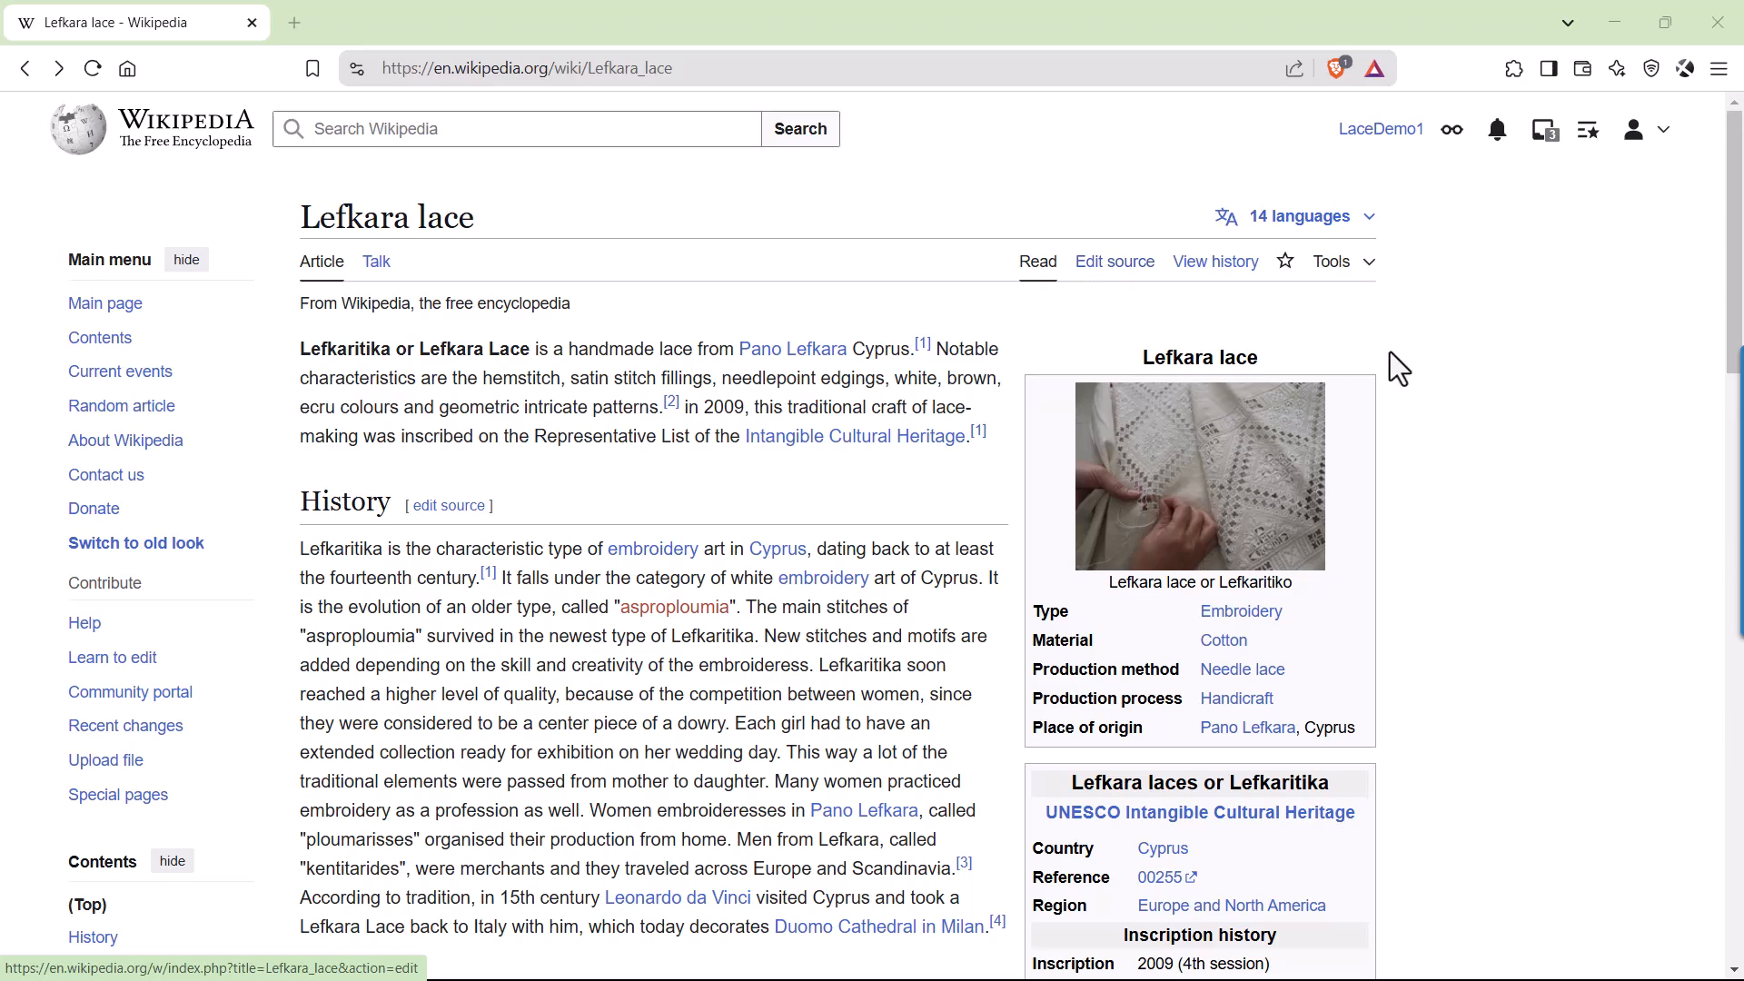
Open the Editing section of the account preferences.
click(1650, 136)
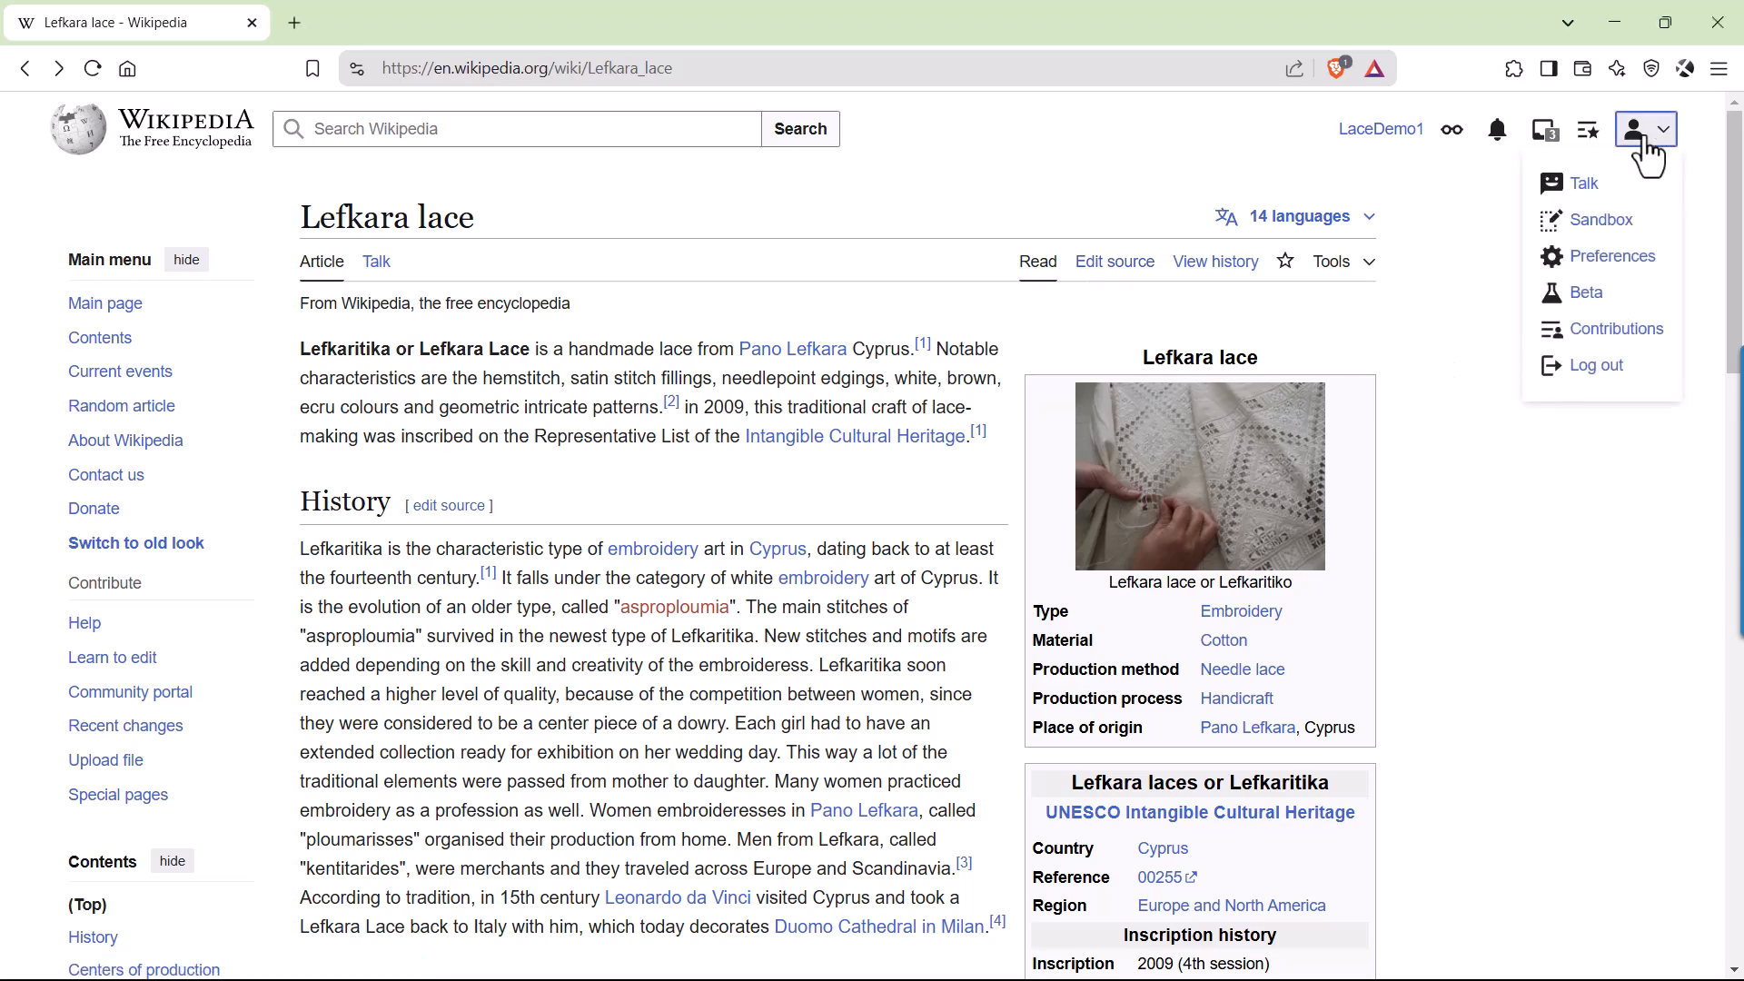
click(1619, 265)
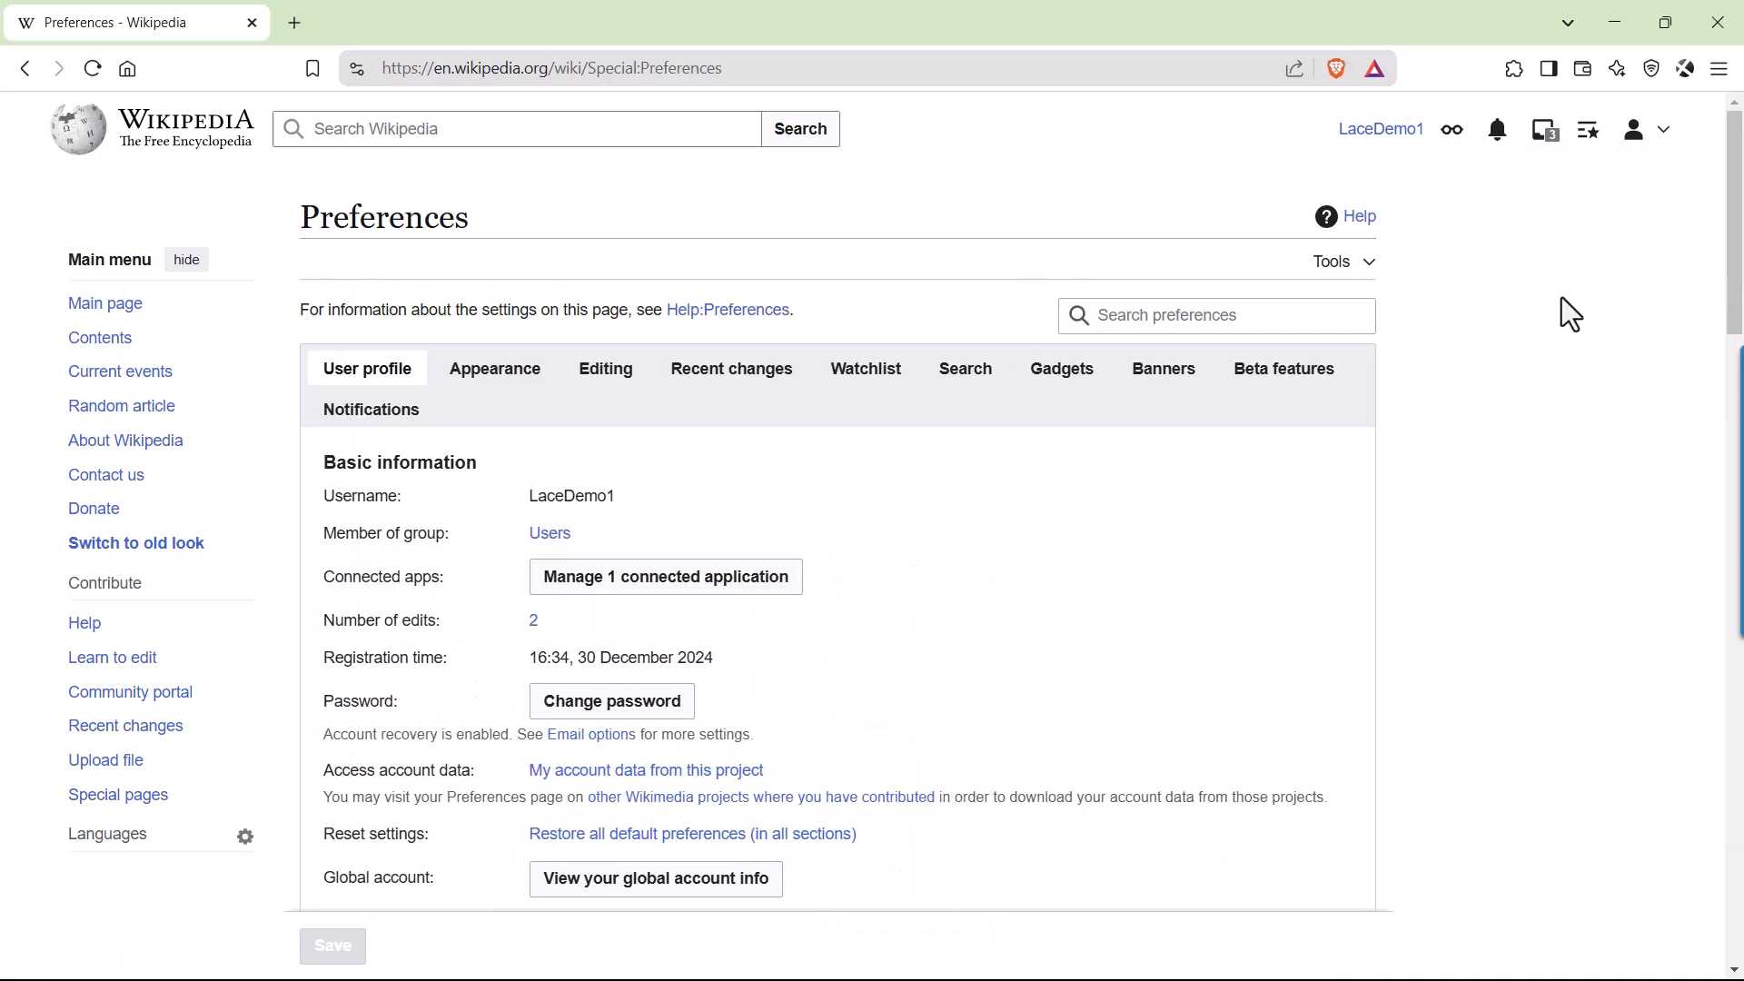
click(601, 374)
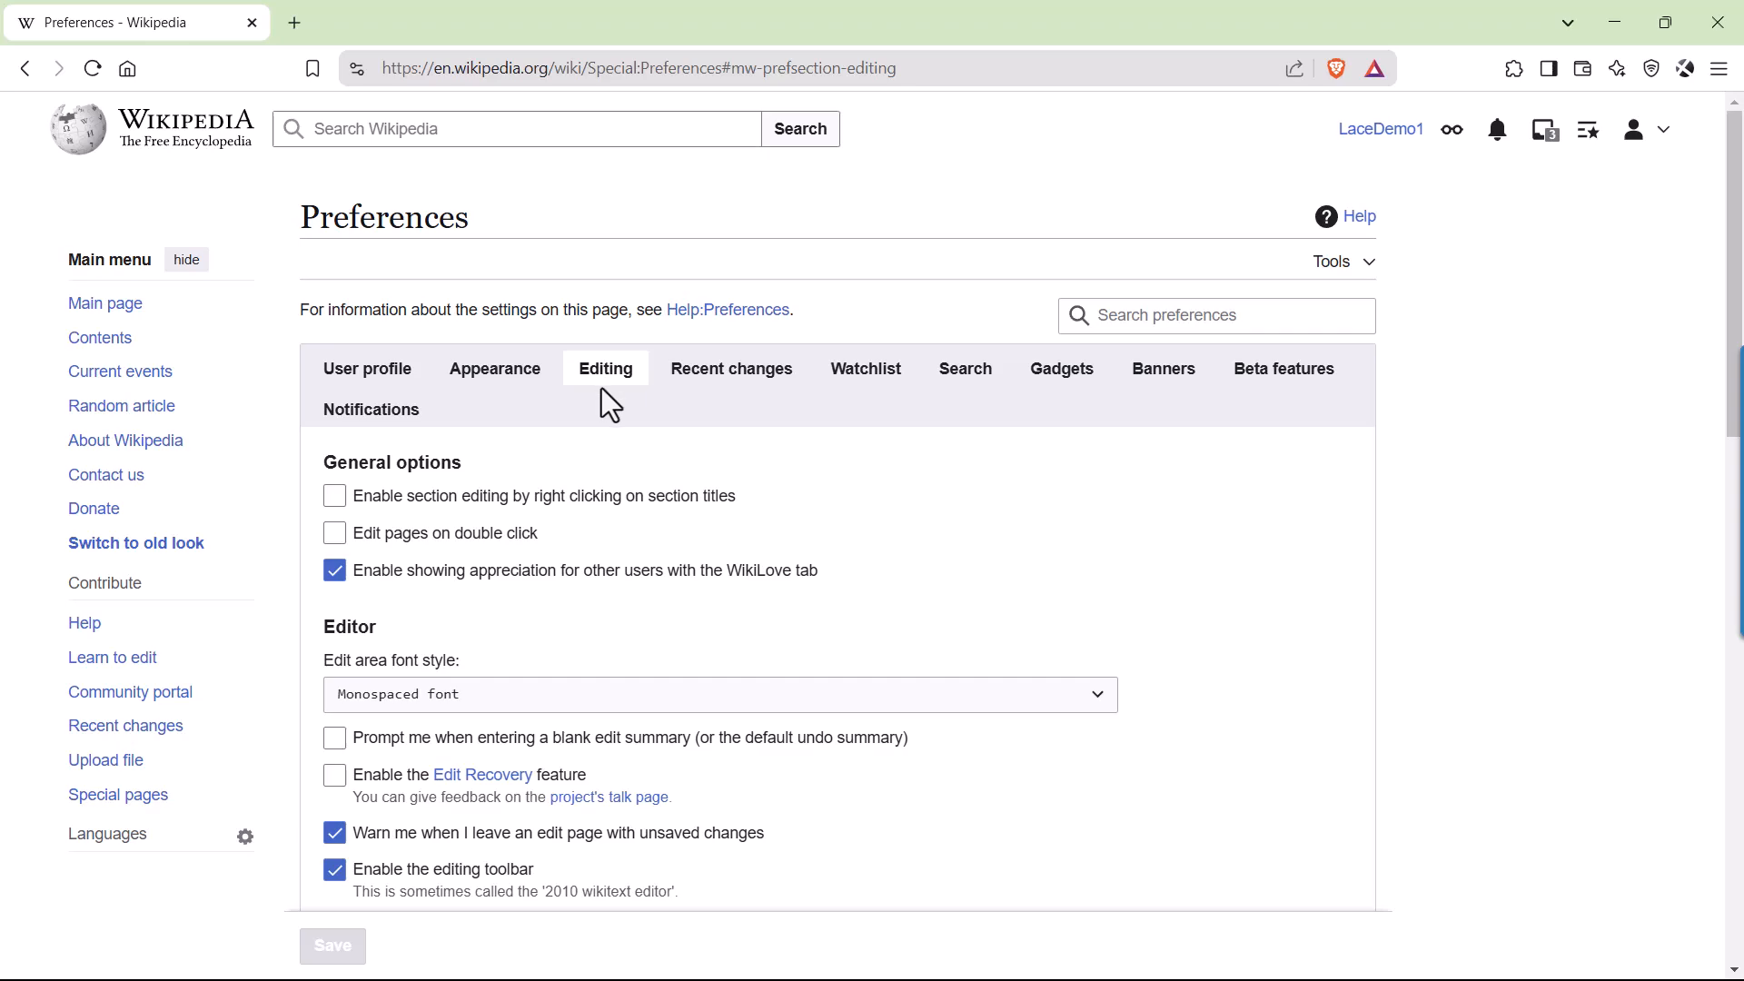
Set the editing mode to "Show me both editor tabs" and save the preferences.
scroll(603, 381, down, 4)
scroll(609, 406, down, 3)
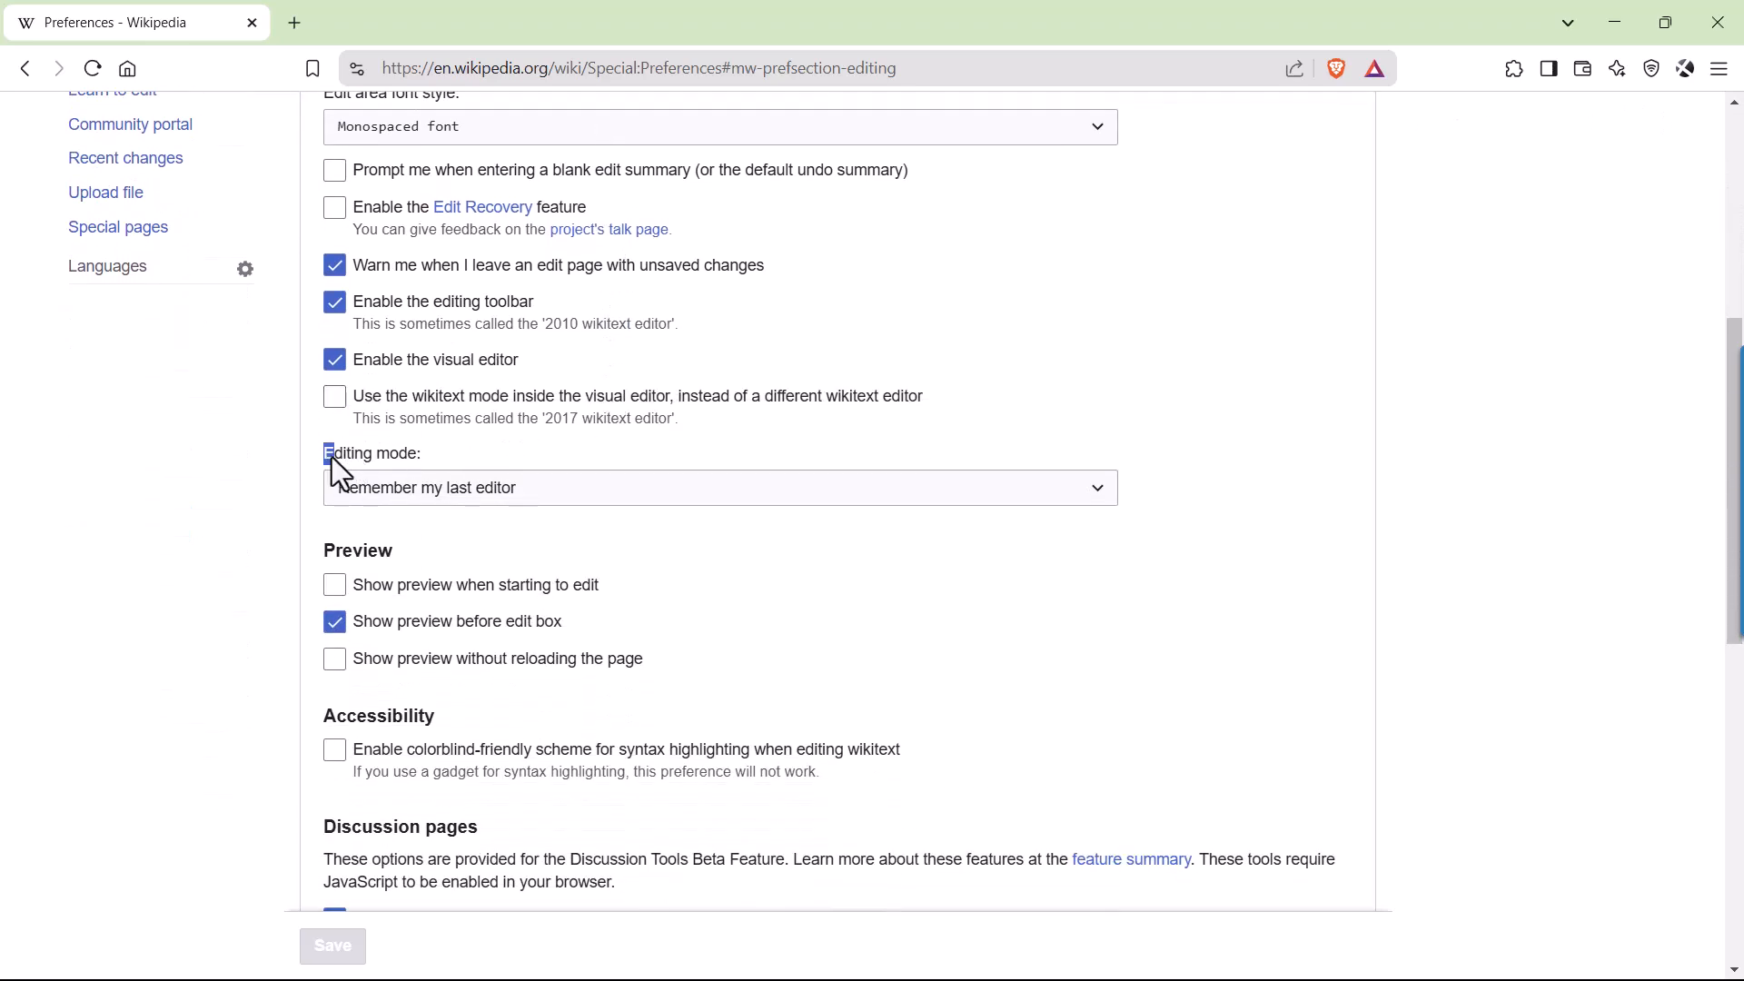
drag(410, 454, 416, 455)
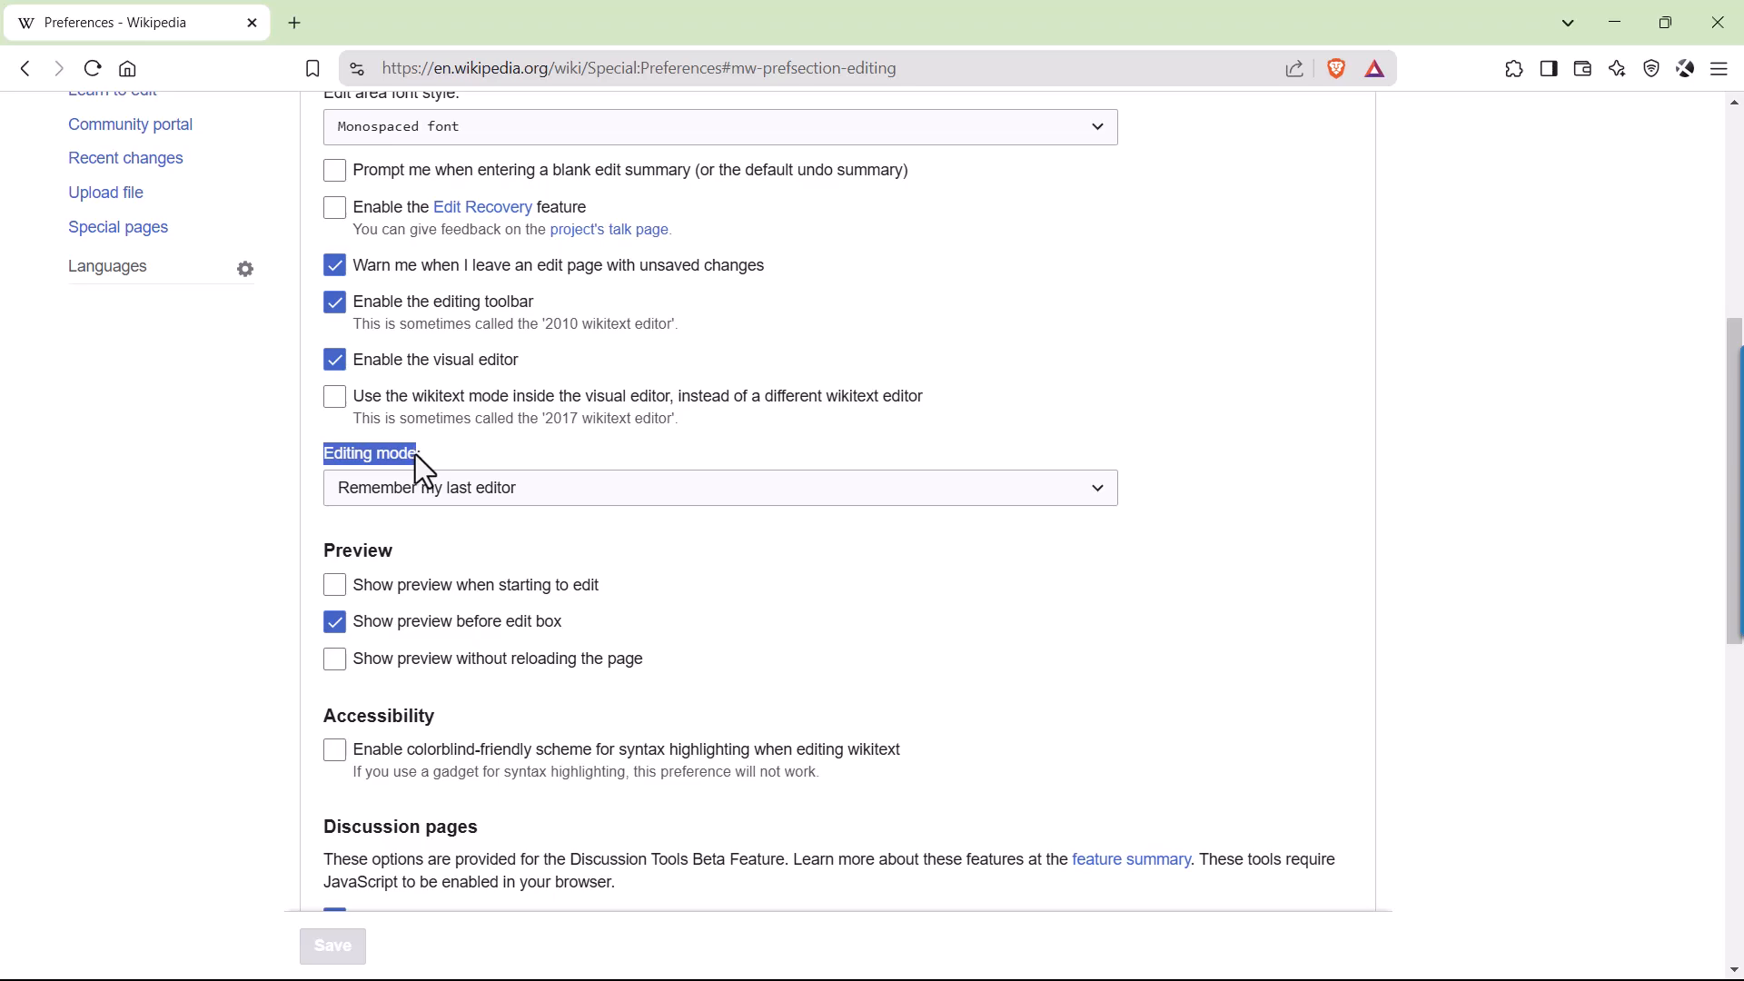
click(567, 498)
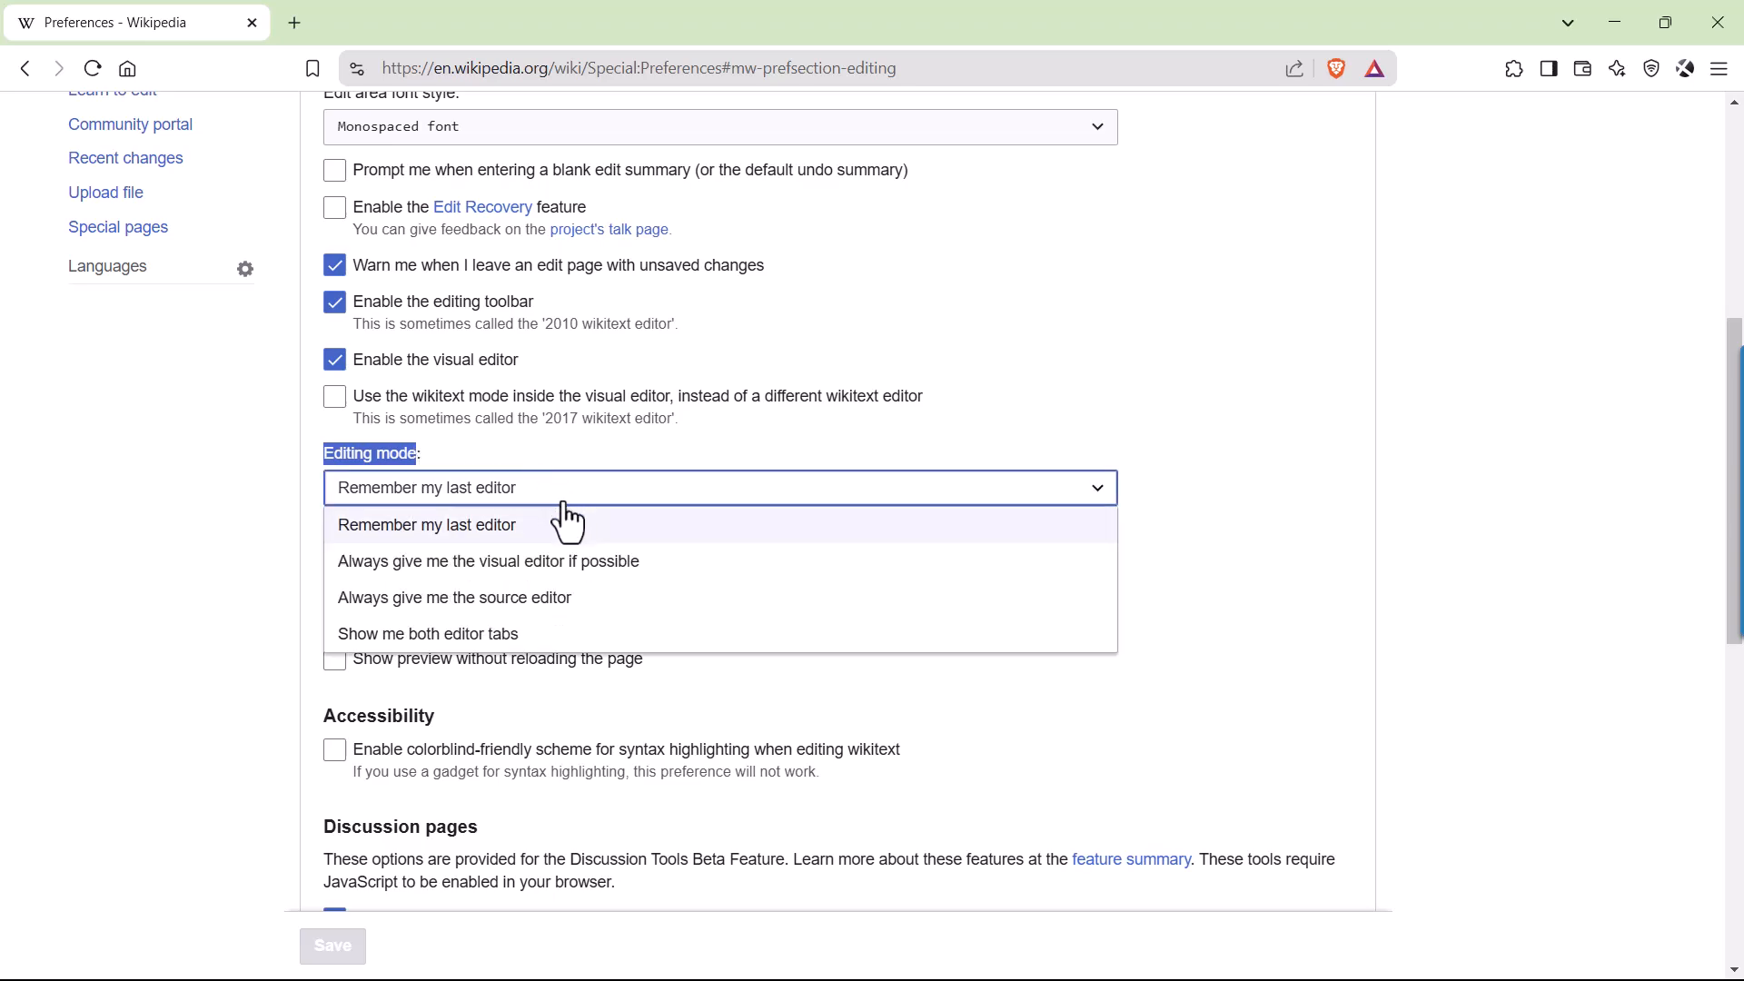
scroll(565, 506, down, 2)
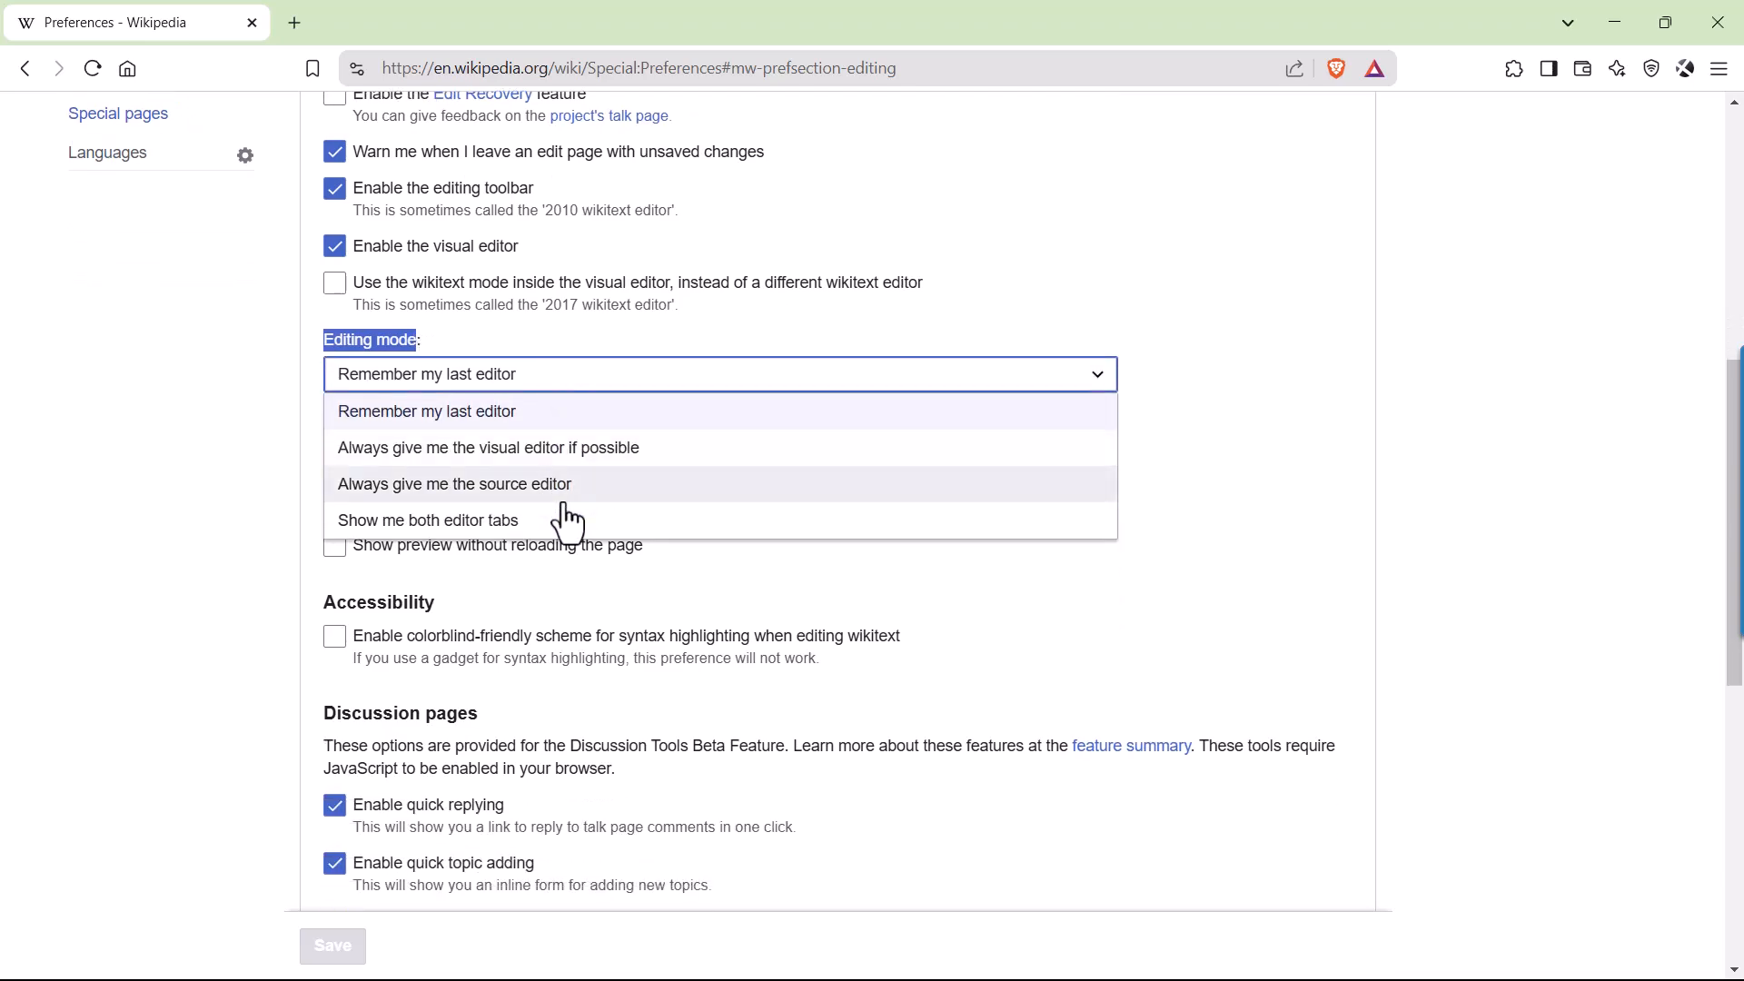
click(393, 531)
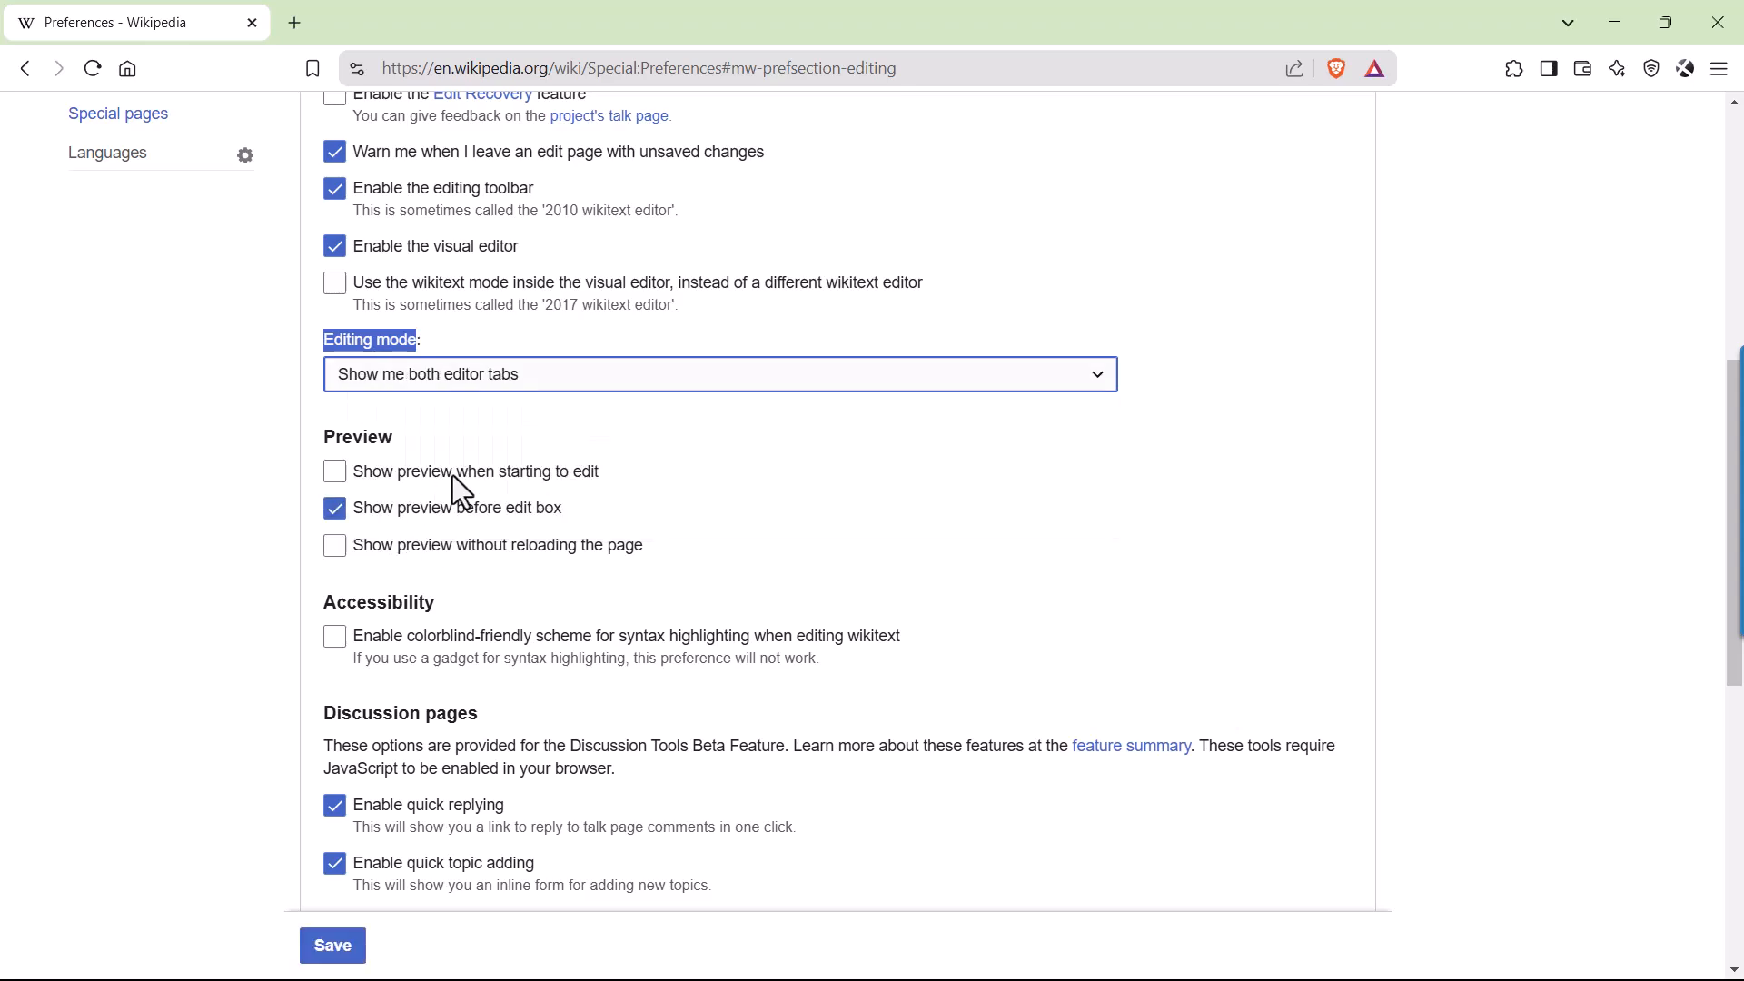
scroll(500, 473, down, 4)
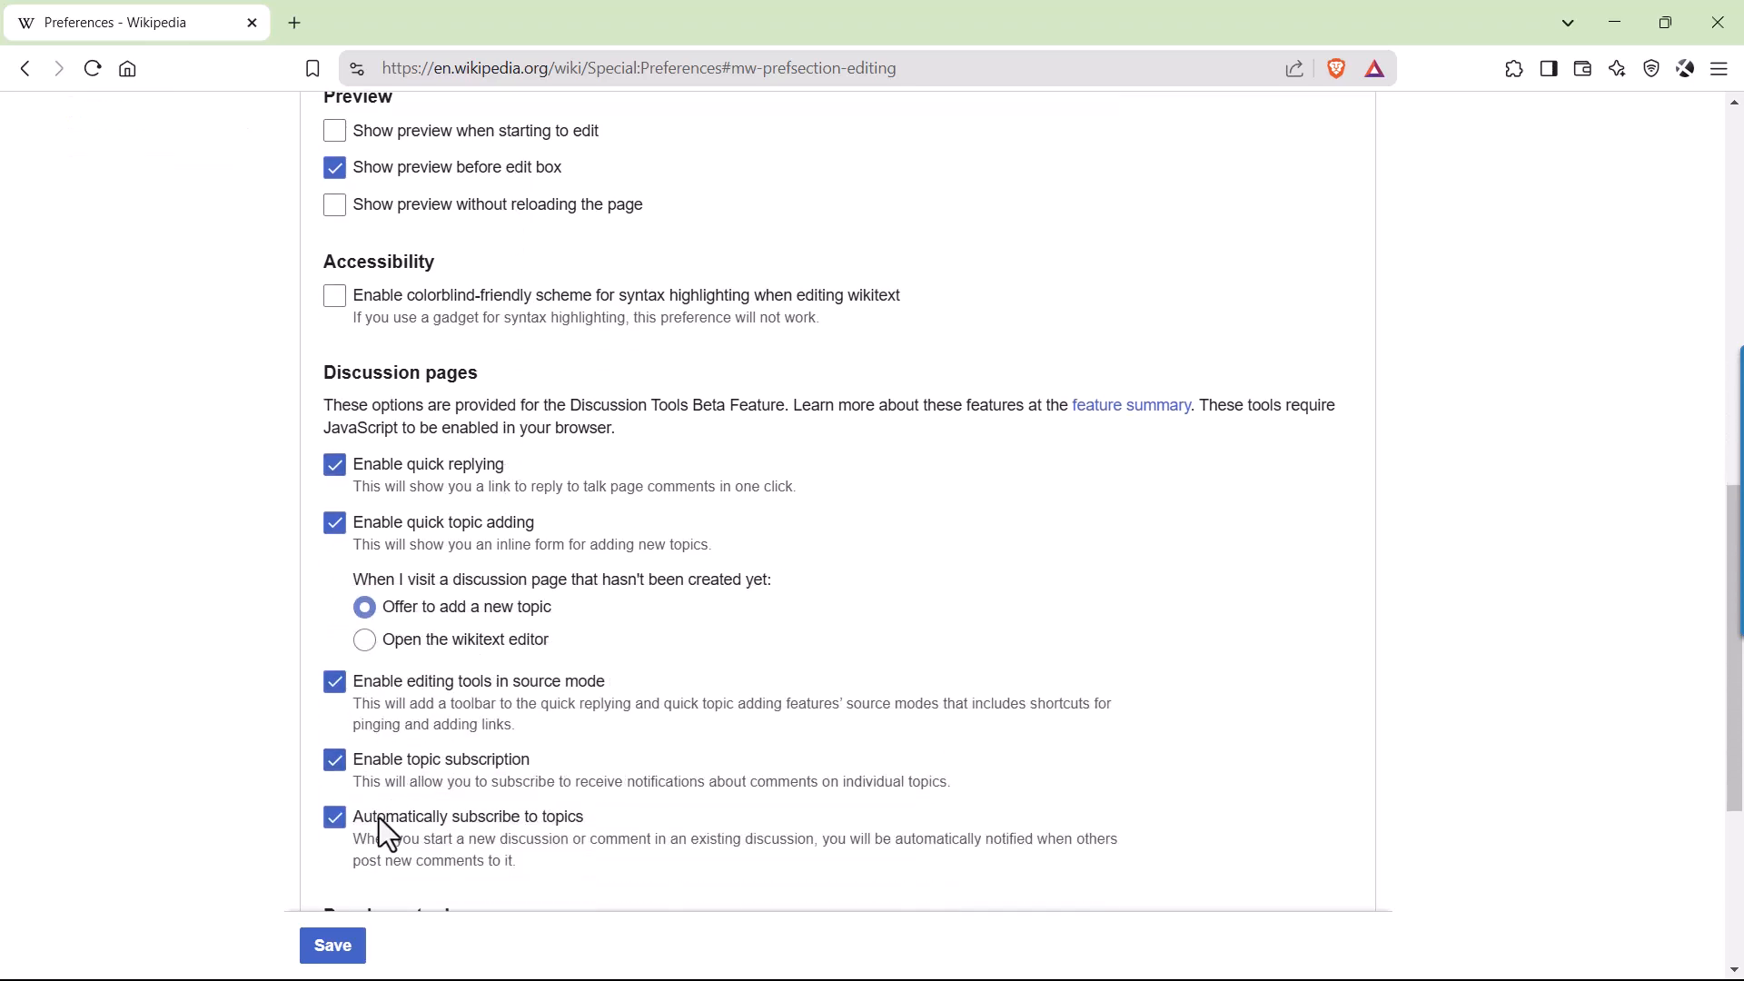
click(336, 961)
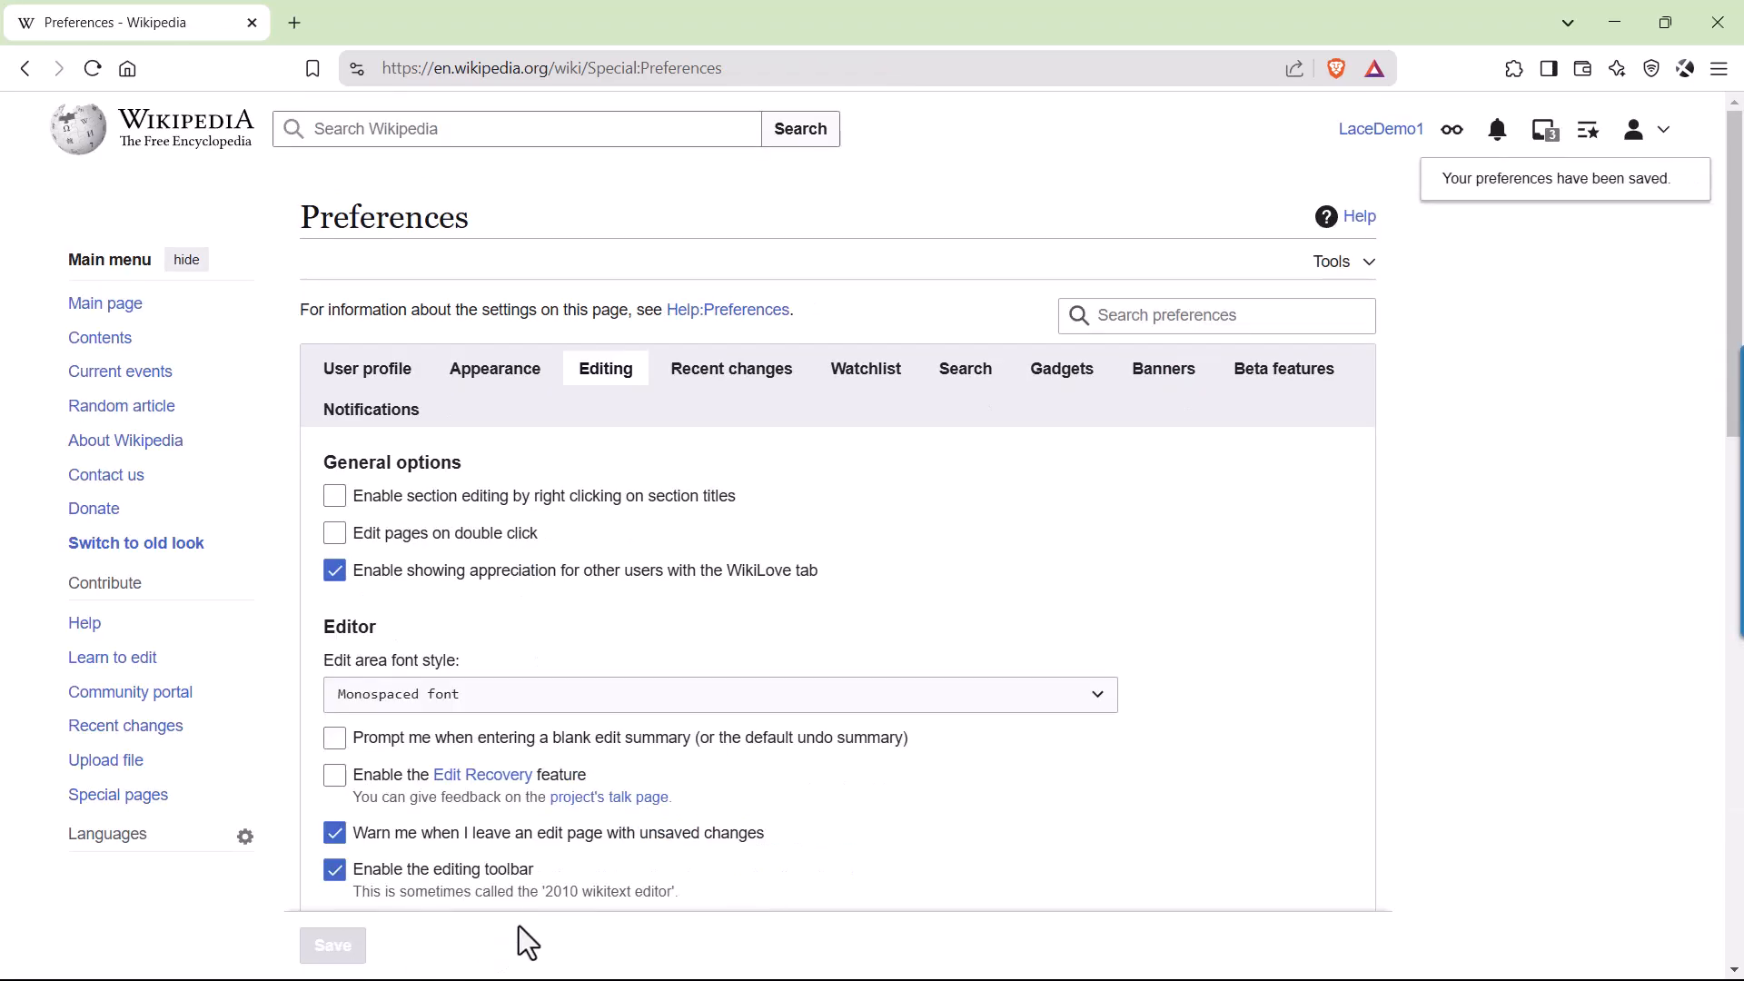
Return to the Lefkara lace article with refreshed content and open the whole article in the visual editor.
click(25, 69)
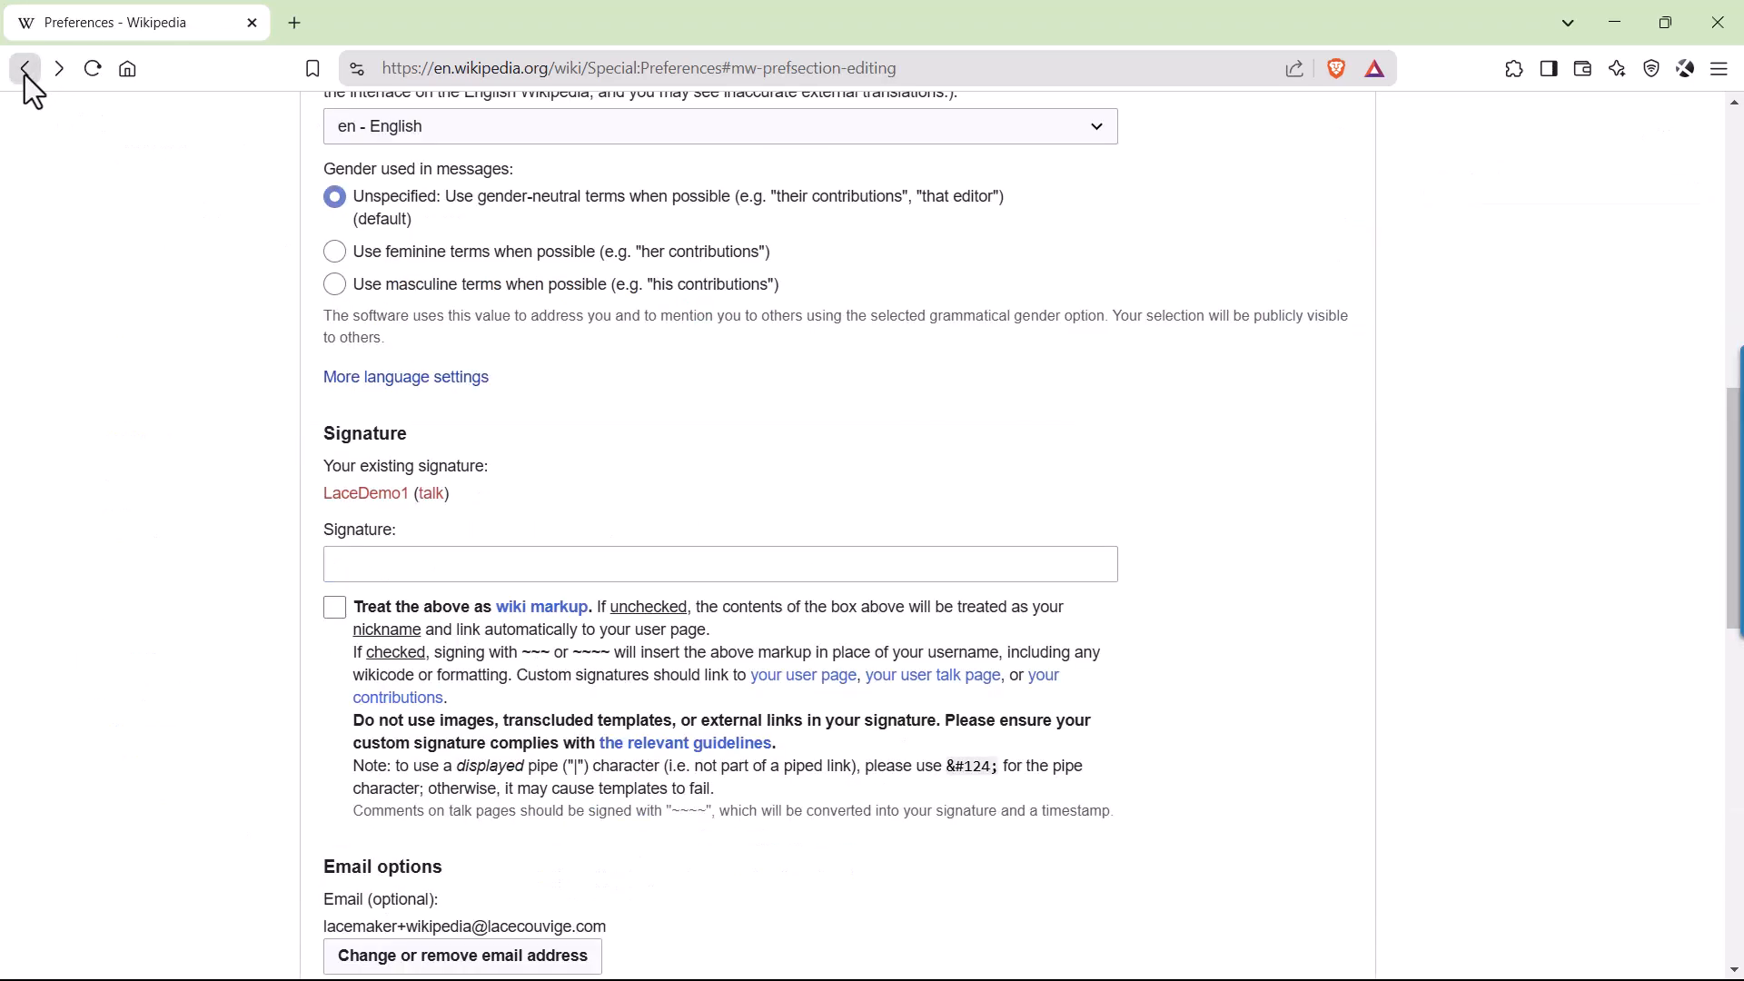
click(24, 69)
click(25, 69)
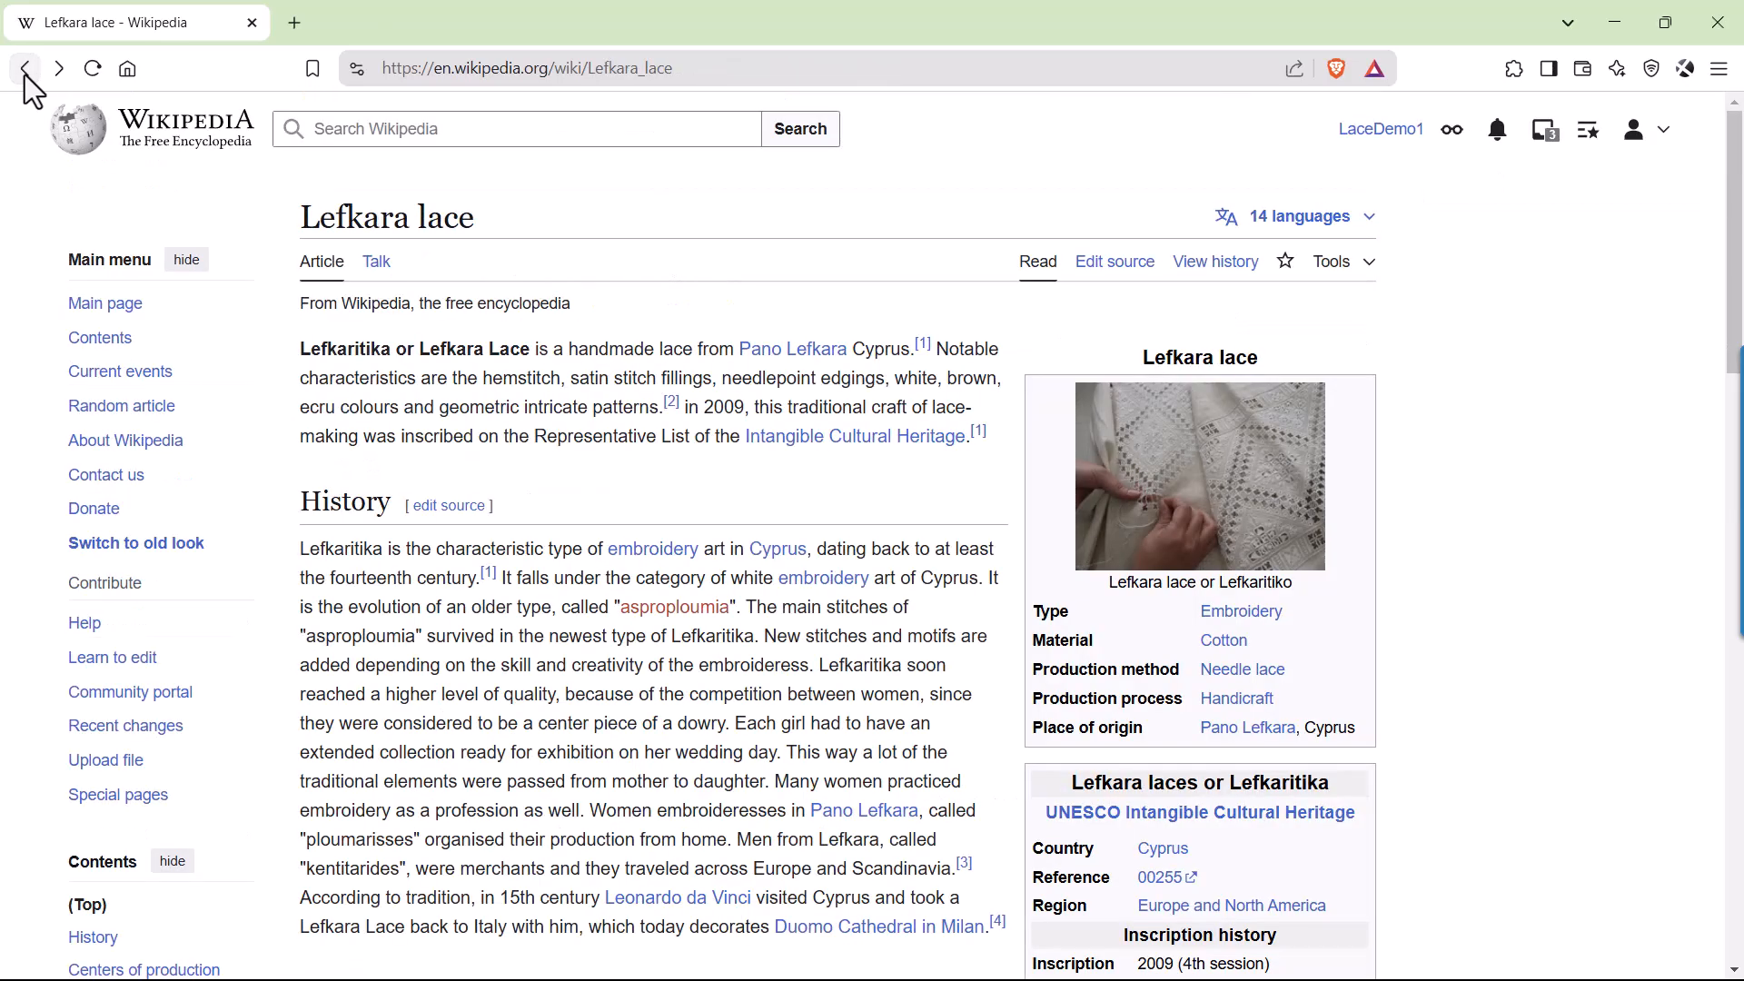
click(92, 68)
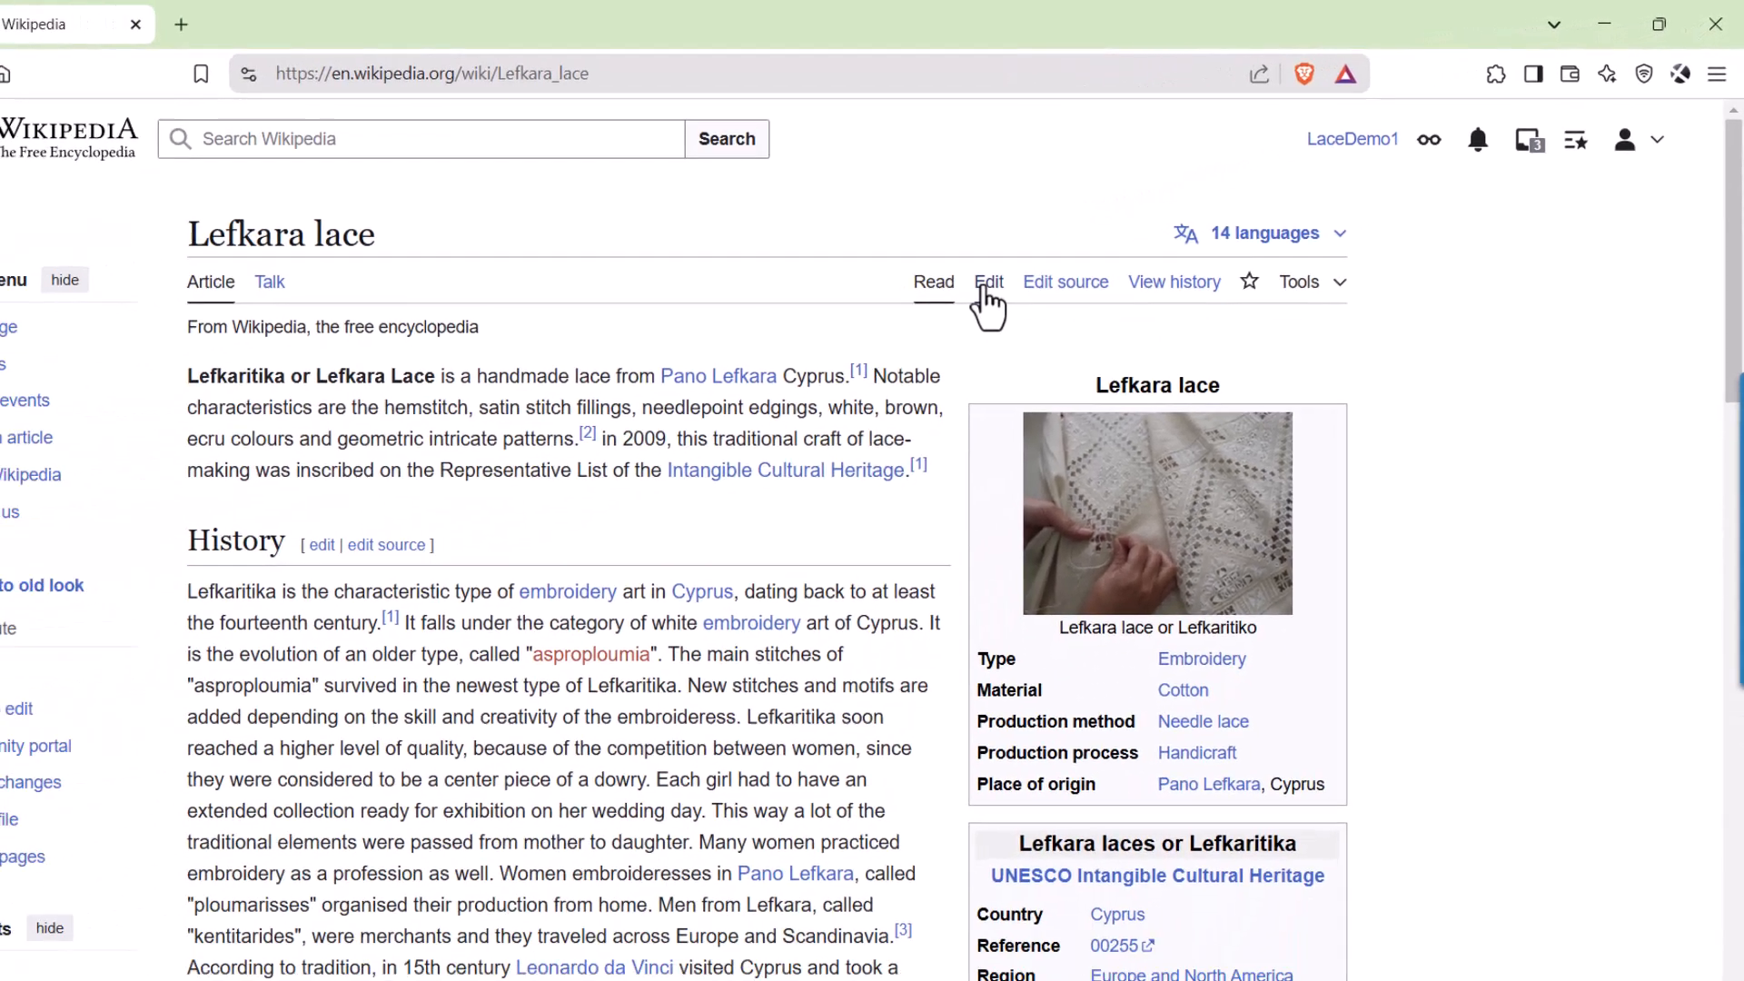
click(504, 465)
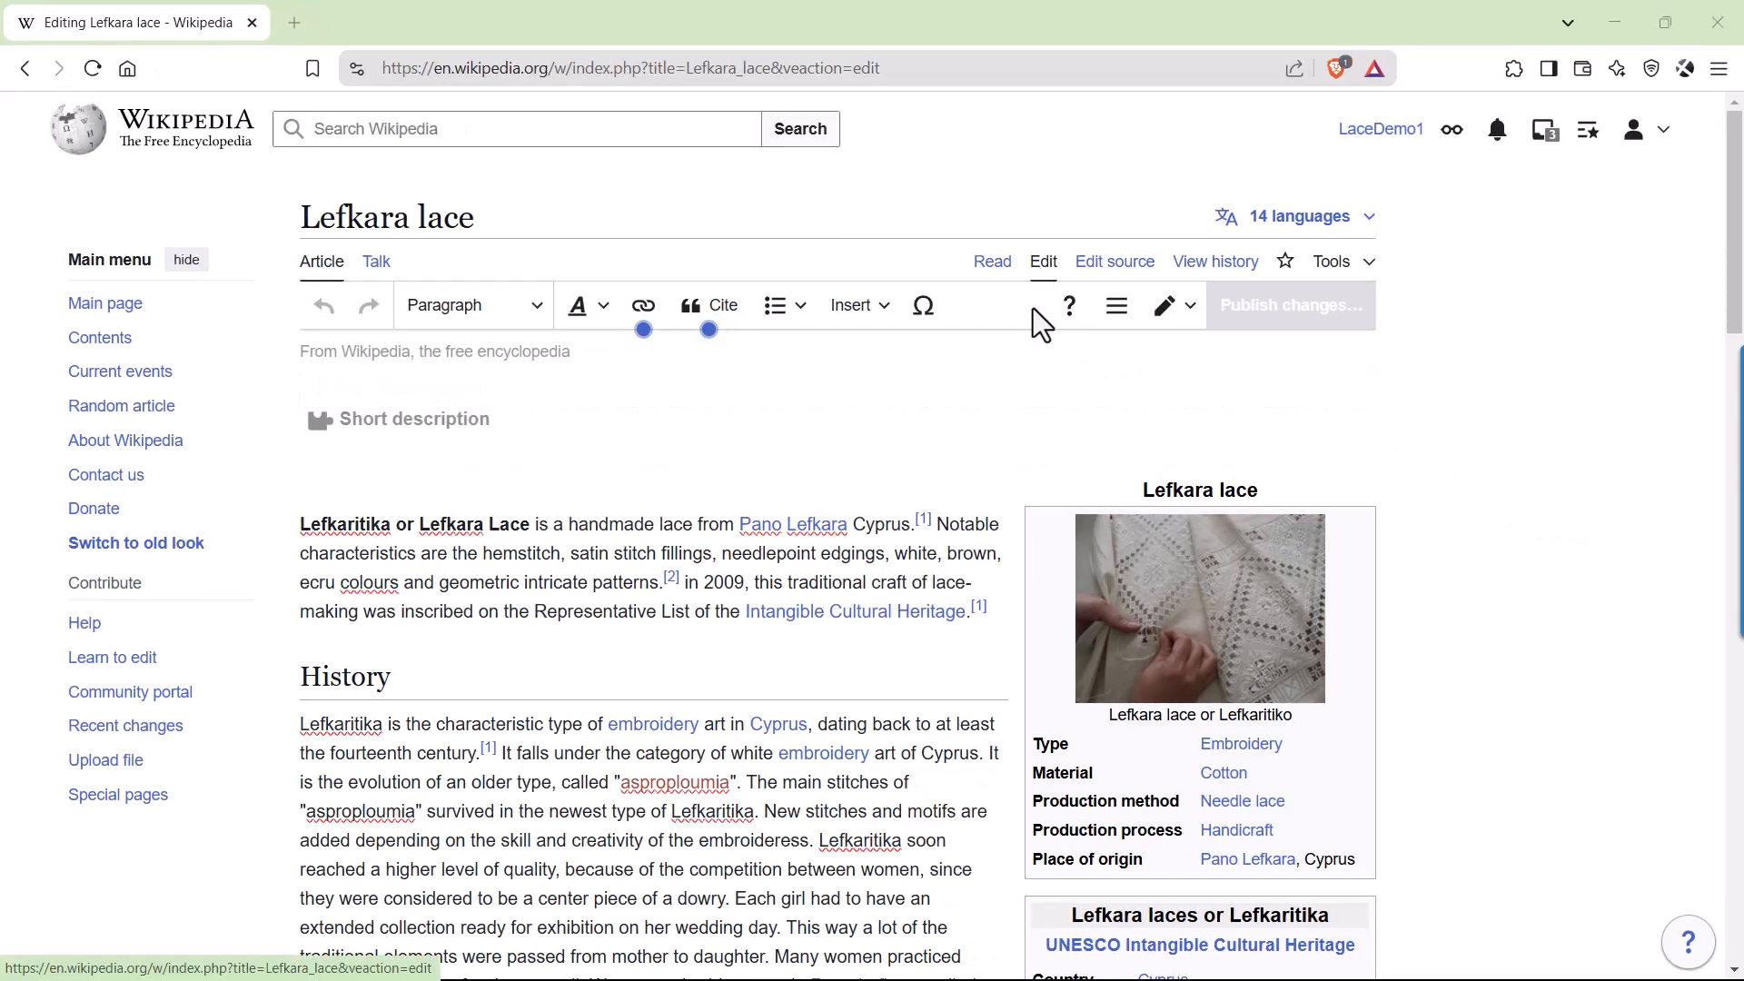
Choose the recently uploaded LefkaraLace closeup image for insertion at the end of the Materials and technique section.
scroll(1034, 360, down, 5)
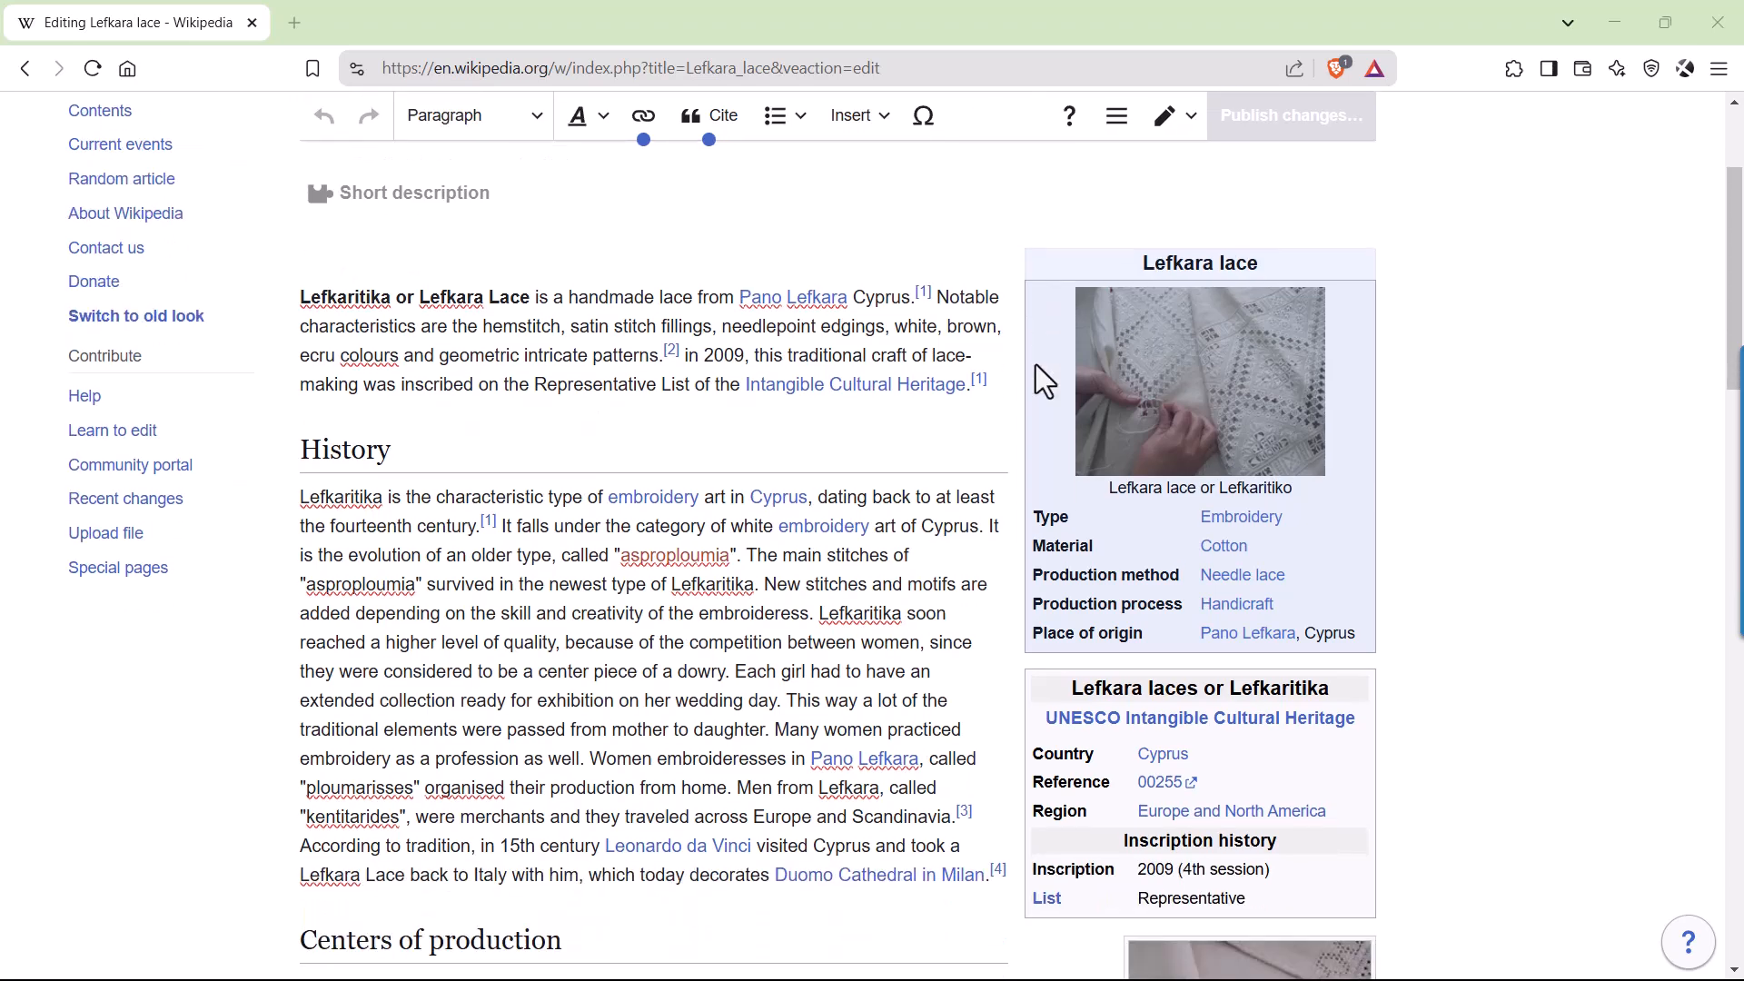
scroll(1037, 408, down, 5)
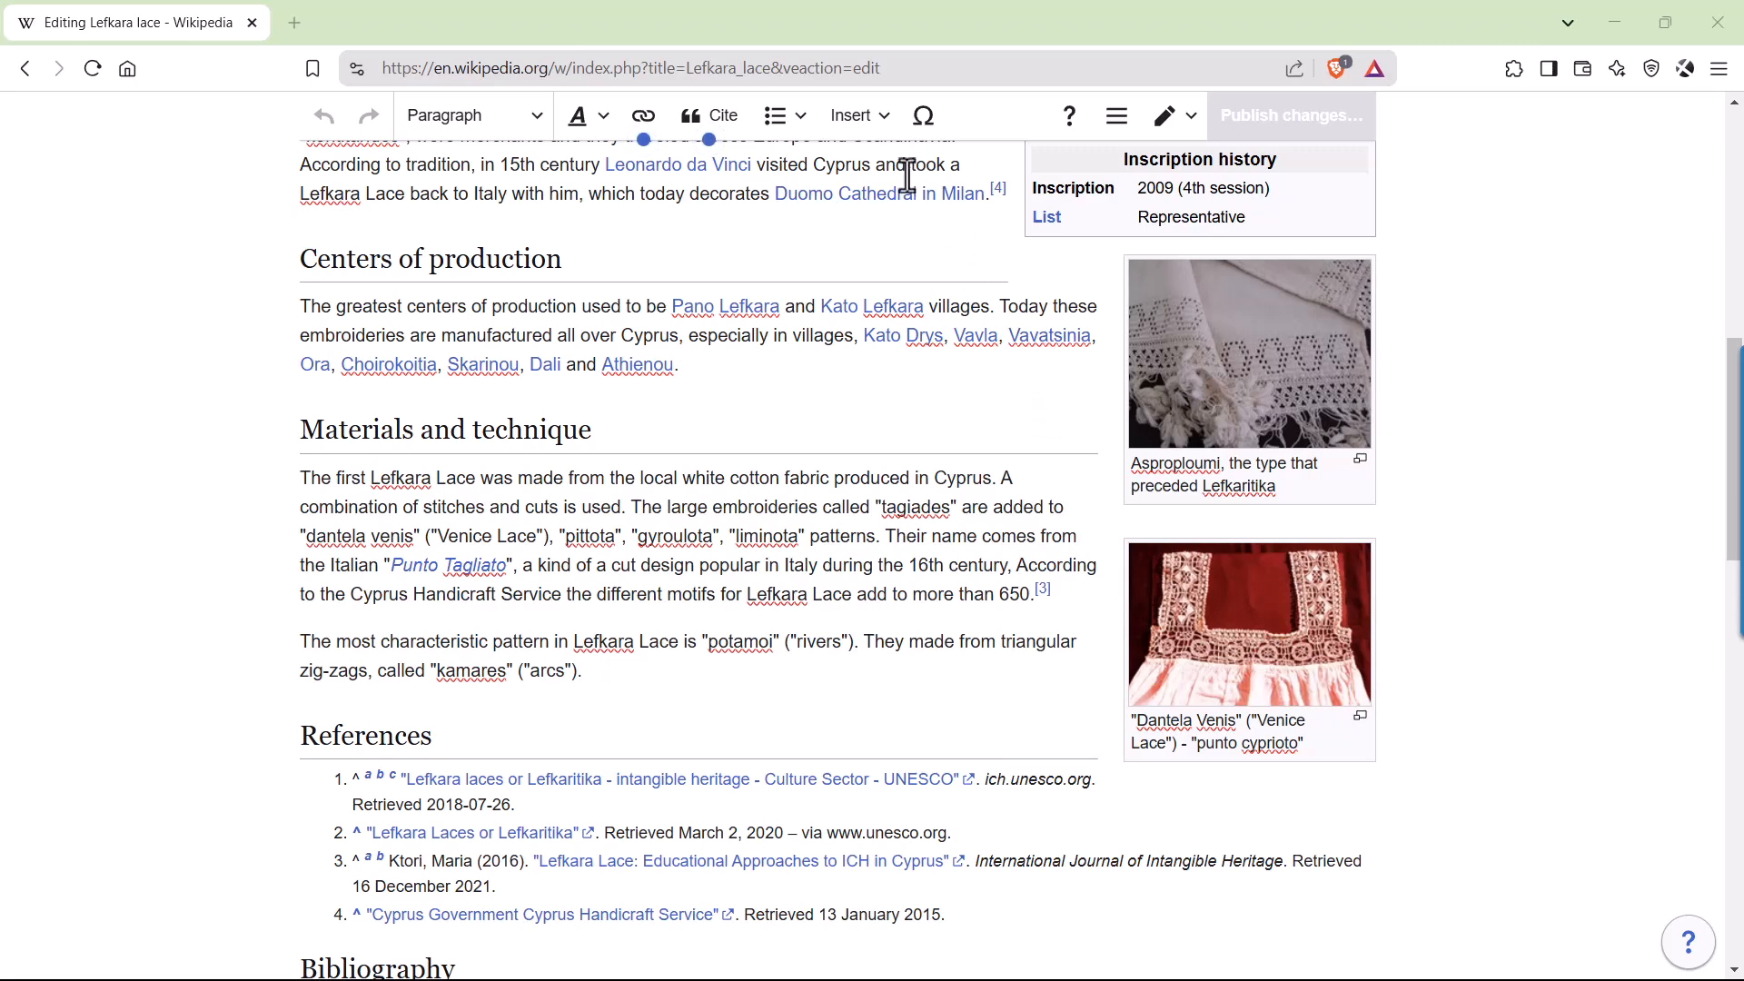
click(882, 126)
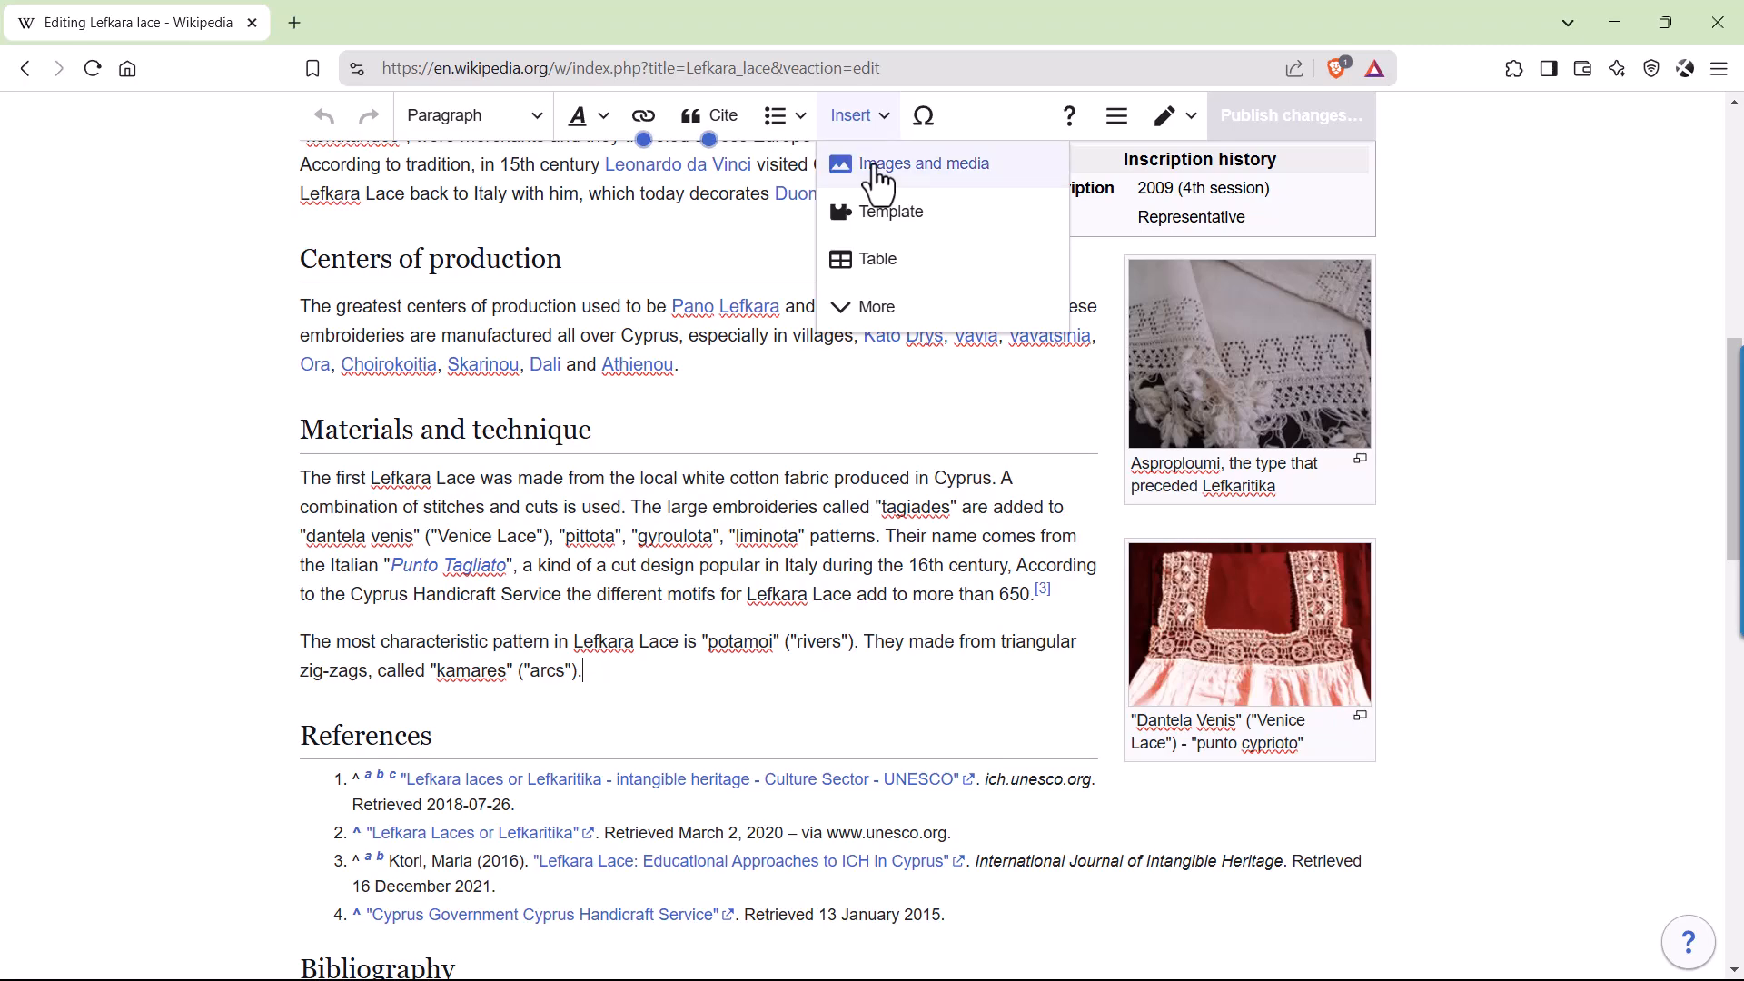
click(877, 169)
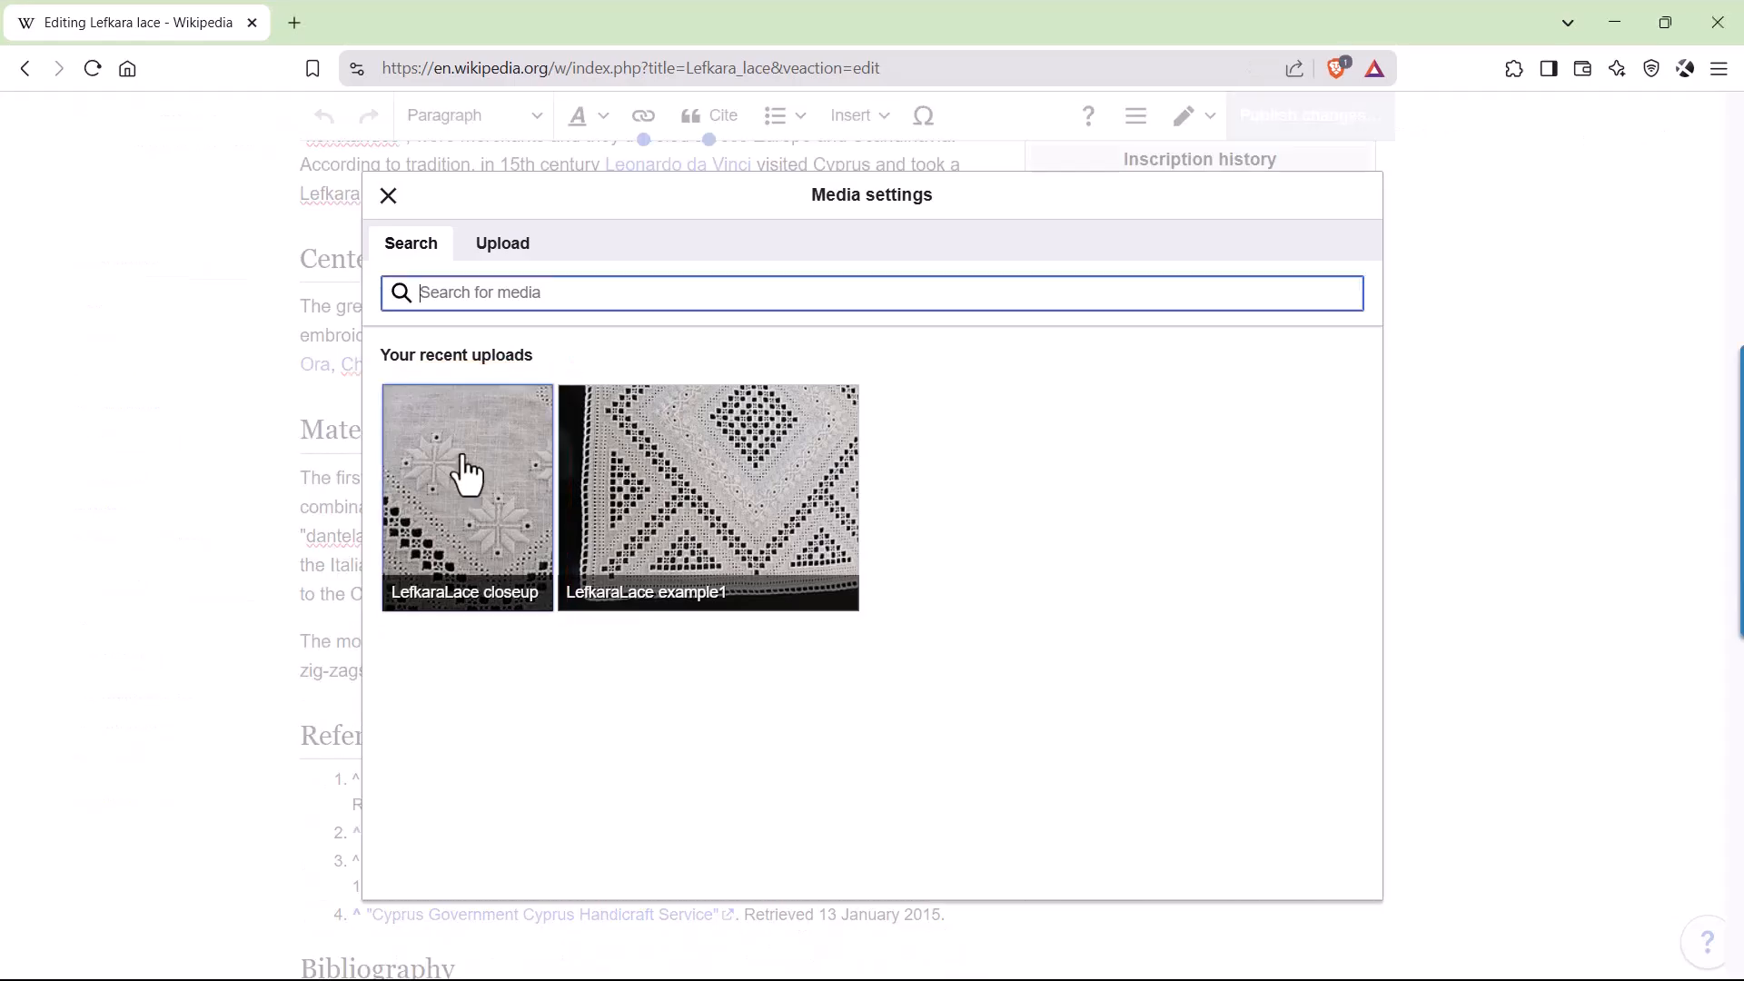
click(461, 474)
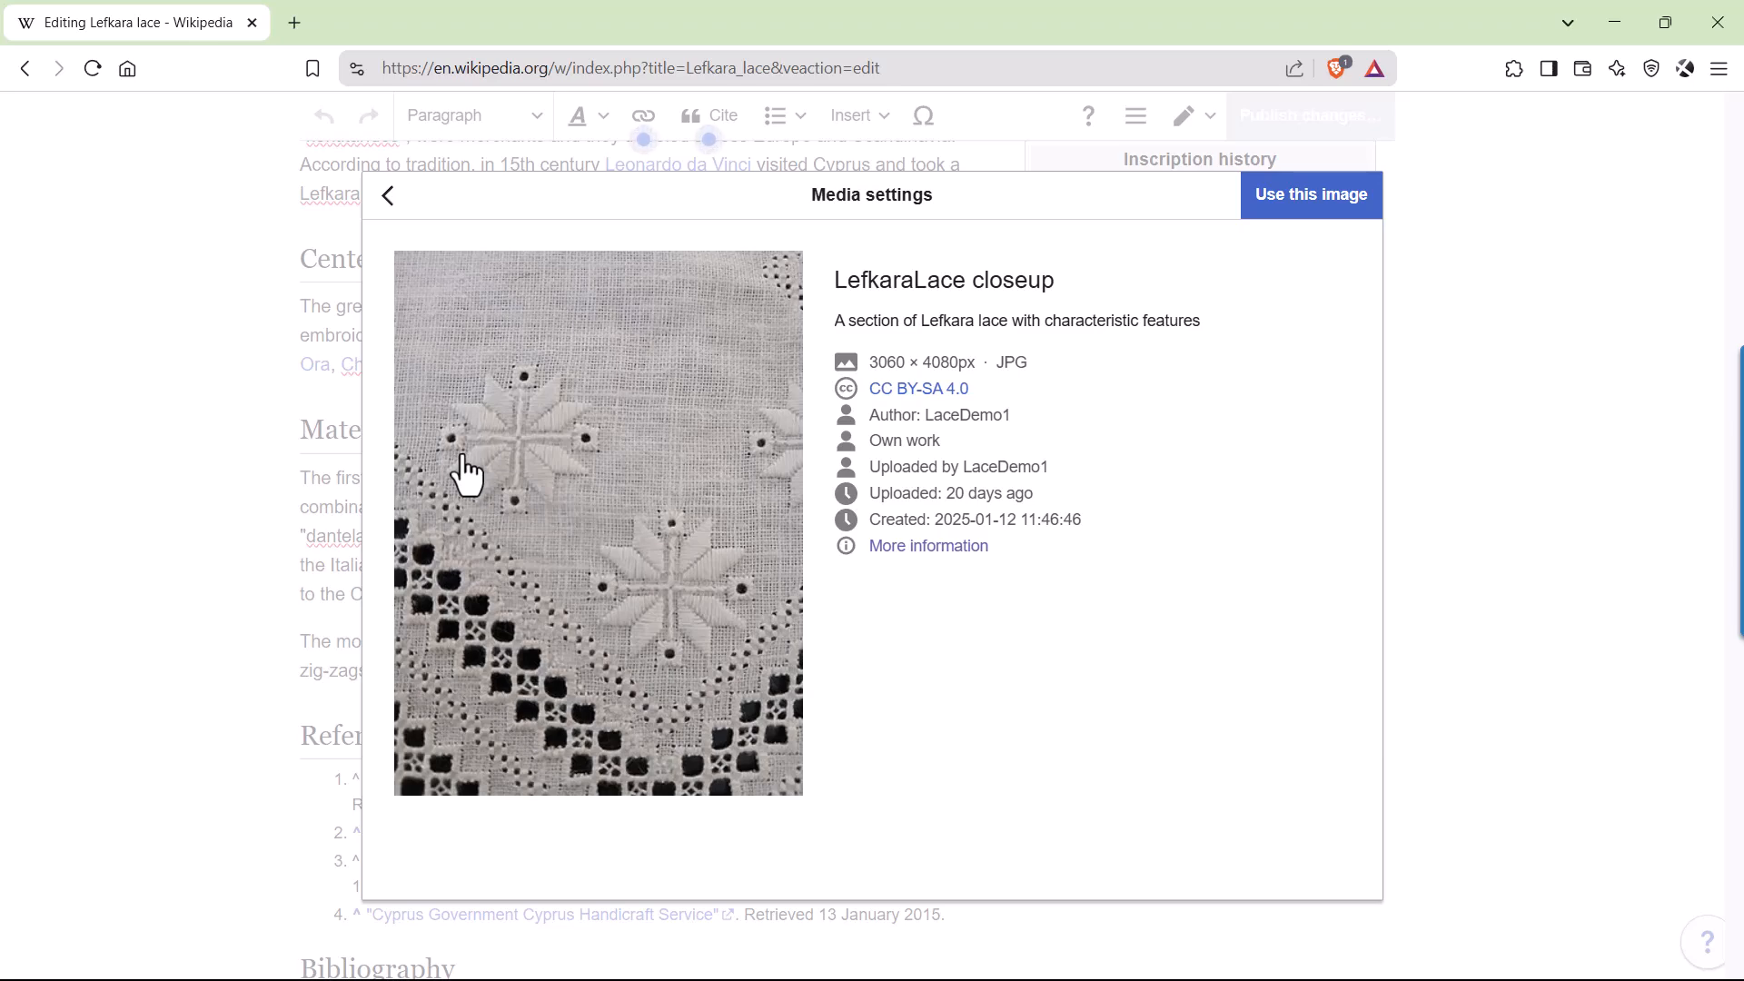
click(1312, 222)
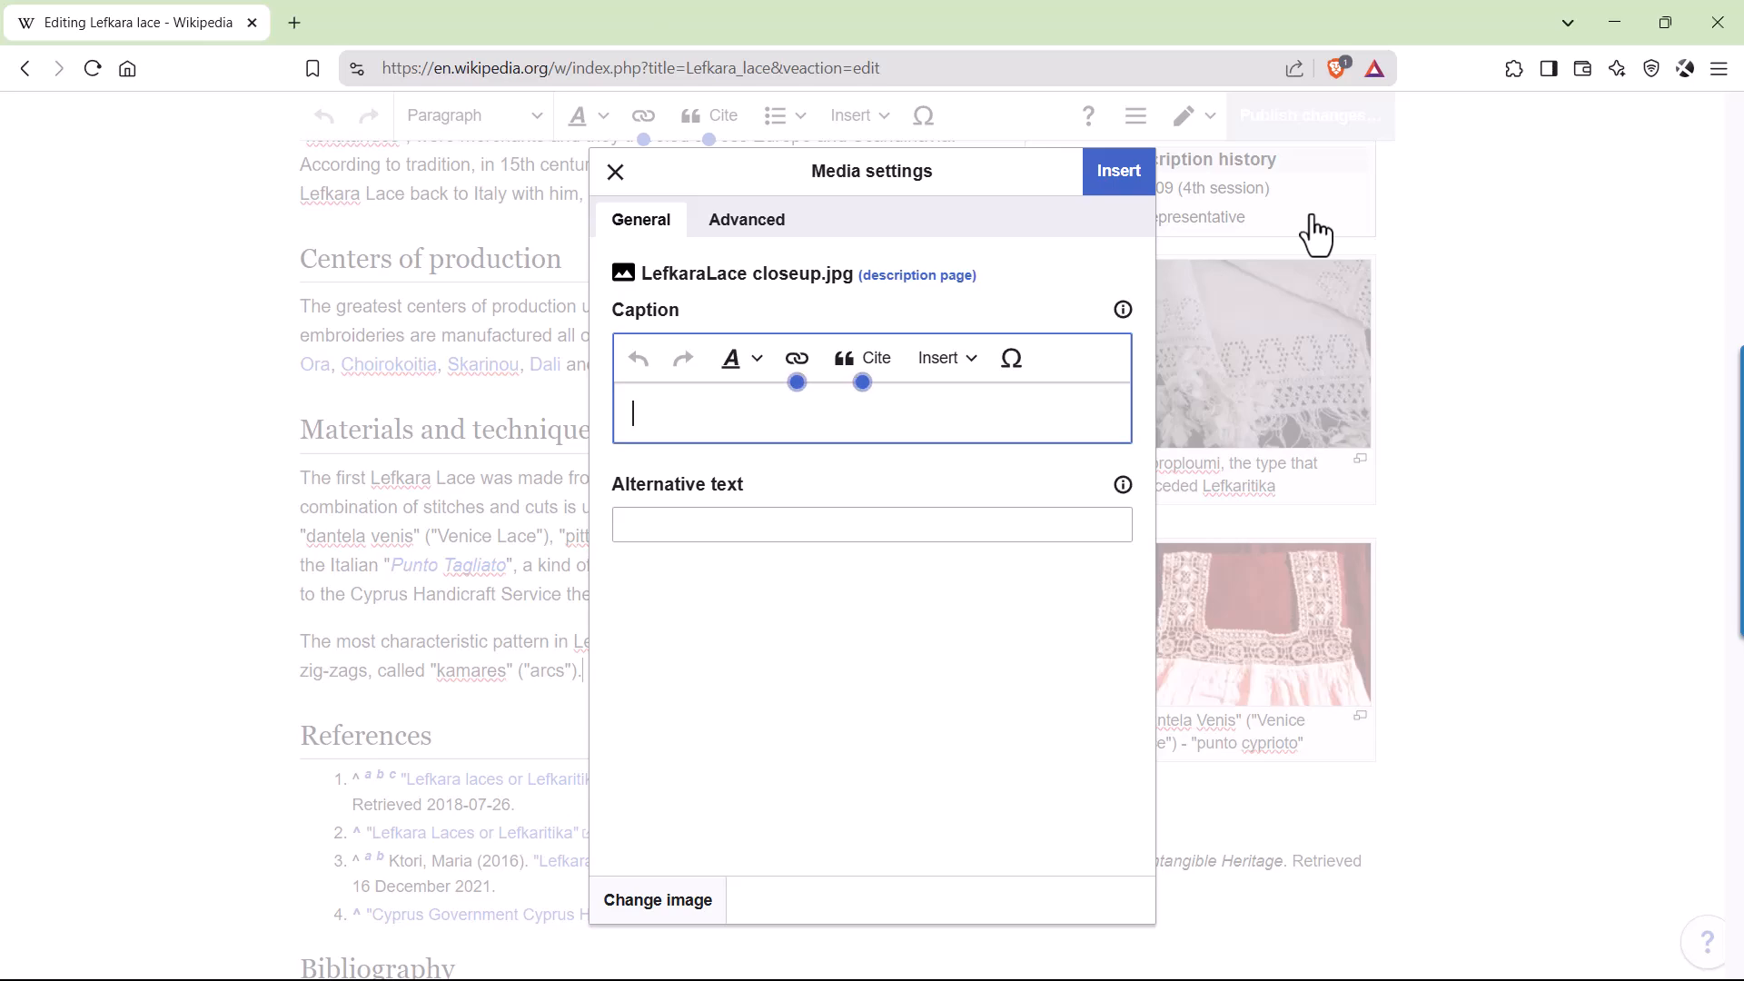
Caption the image "Lefkara lace close up" and insert it into the article.
text(Lefkara lace close up)
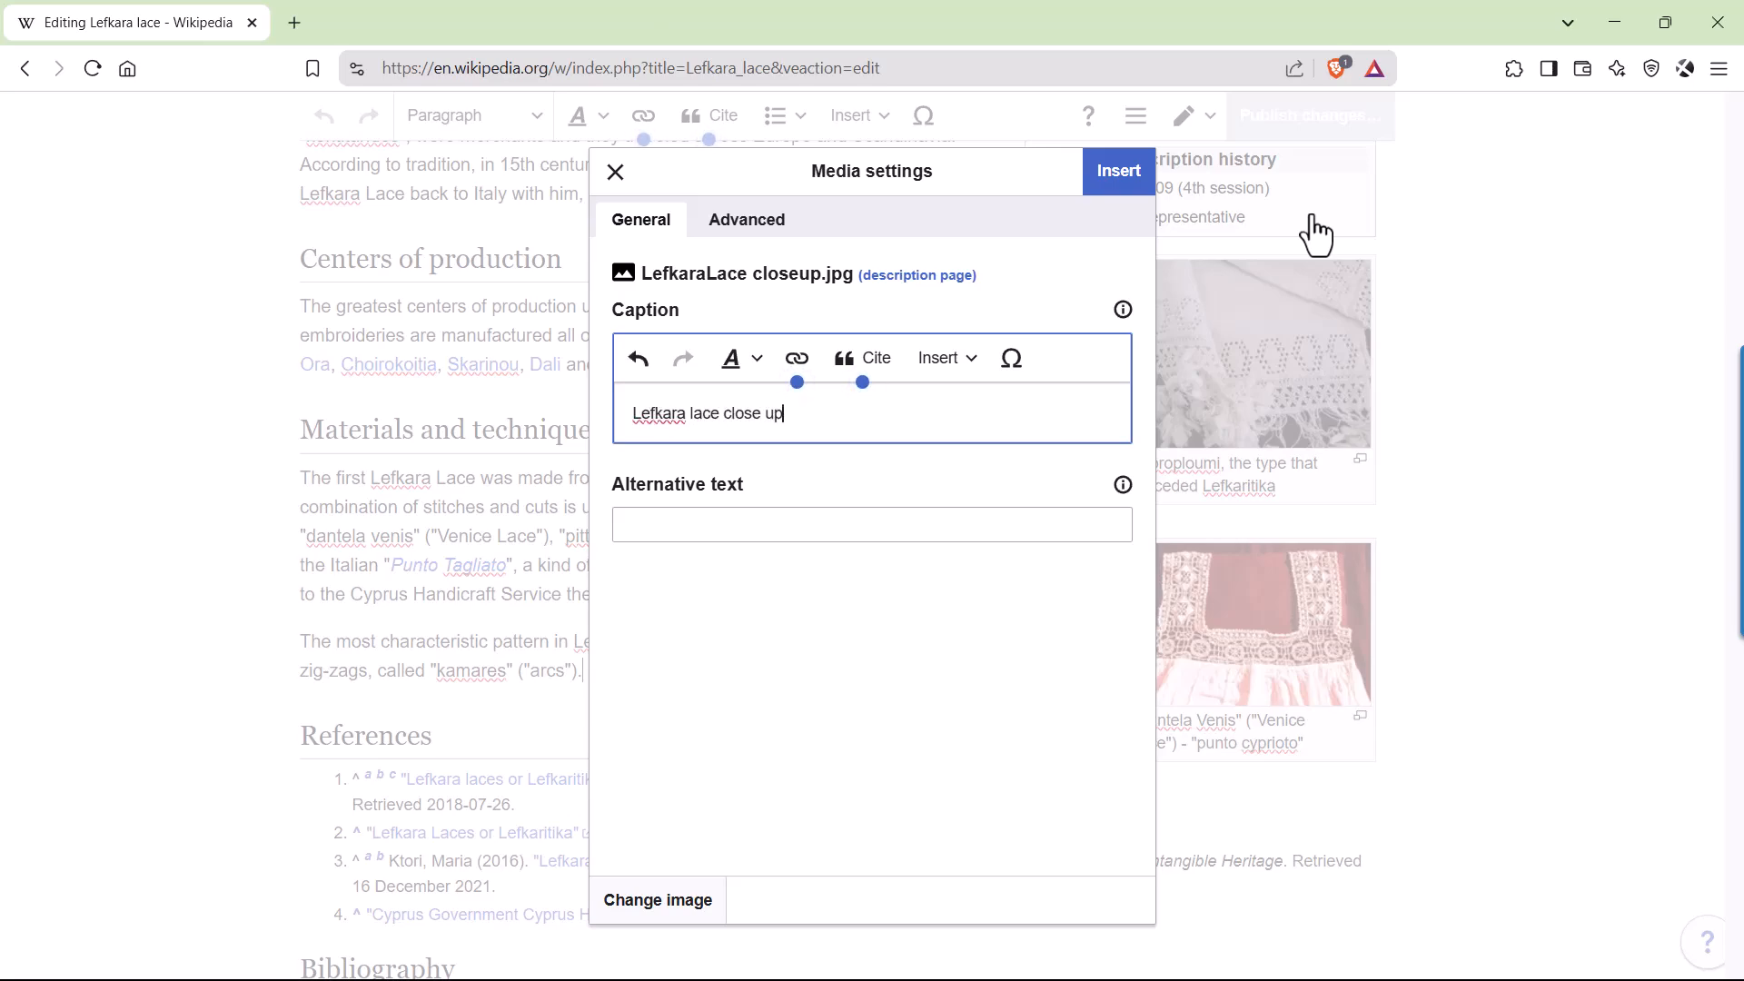
click(1114, 195)
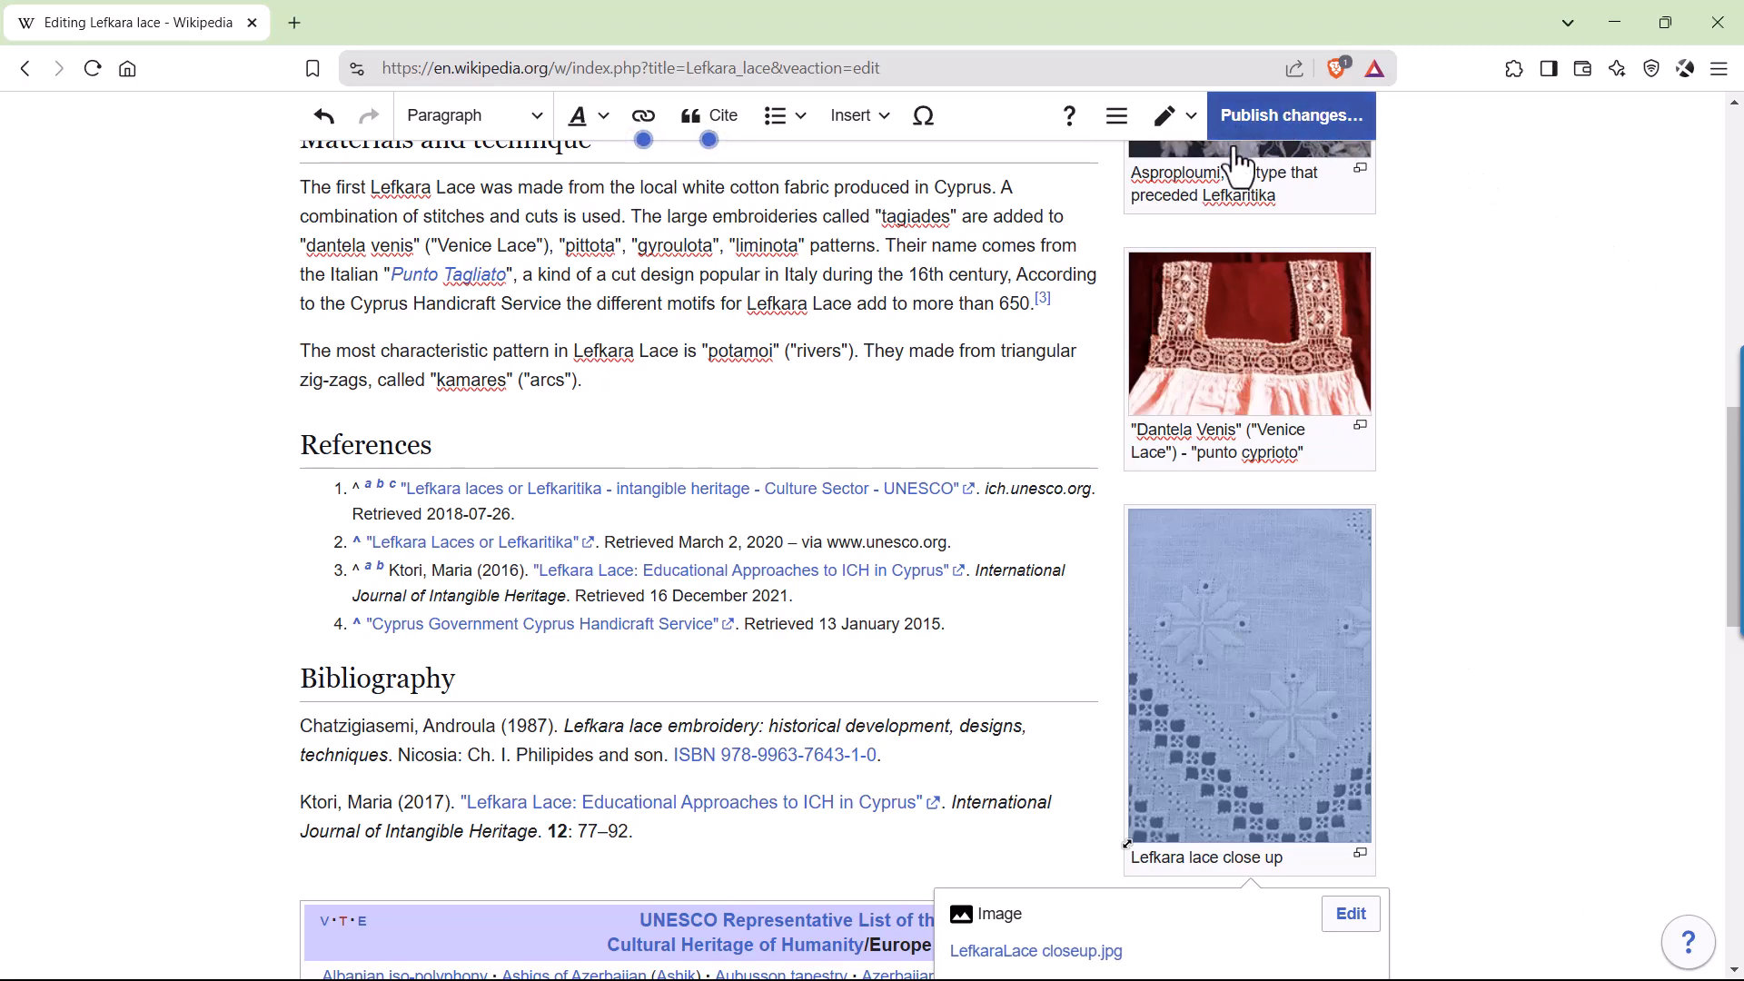
Publish the article changes with the edit summary "added close up image".
click(1291, 122)
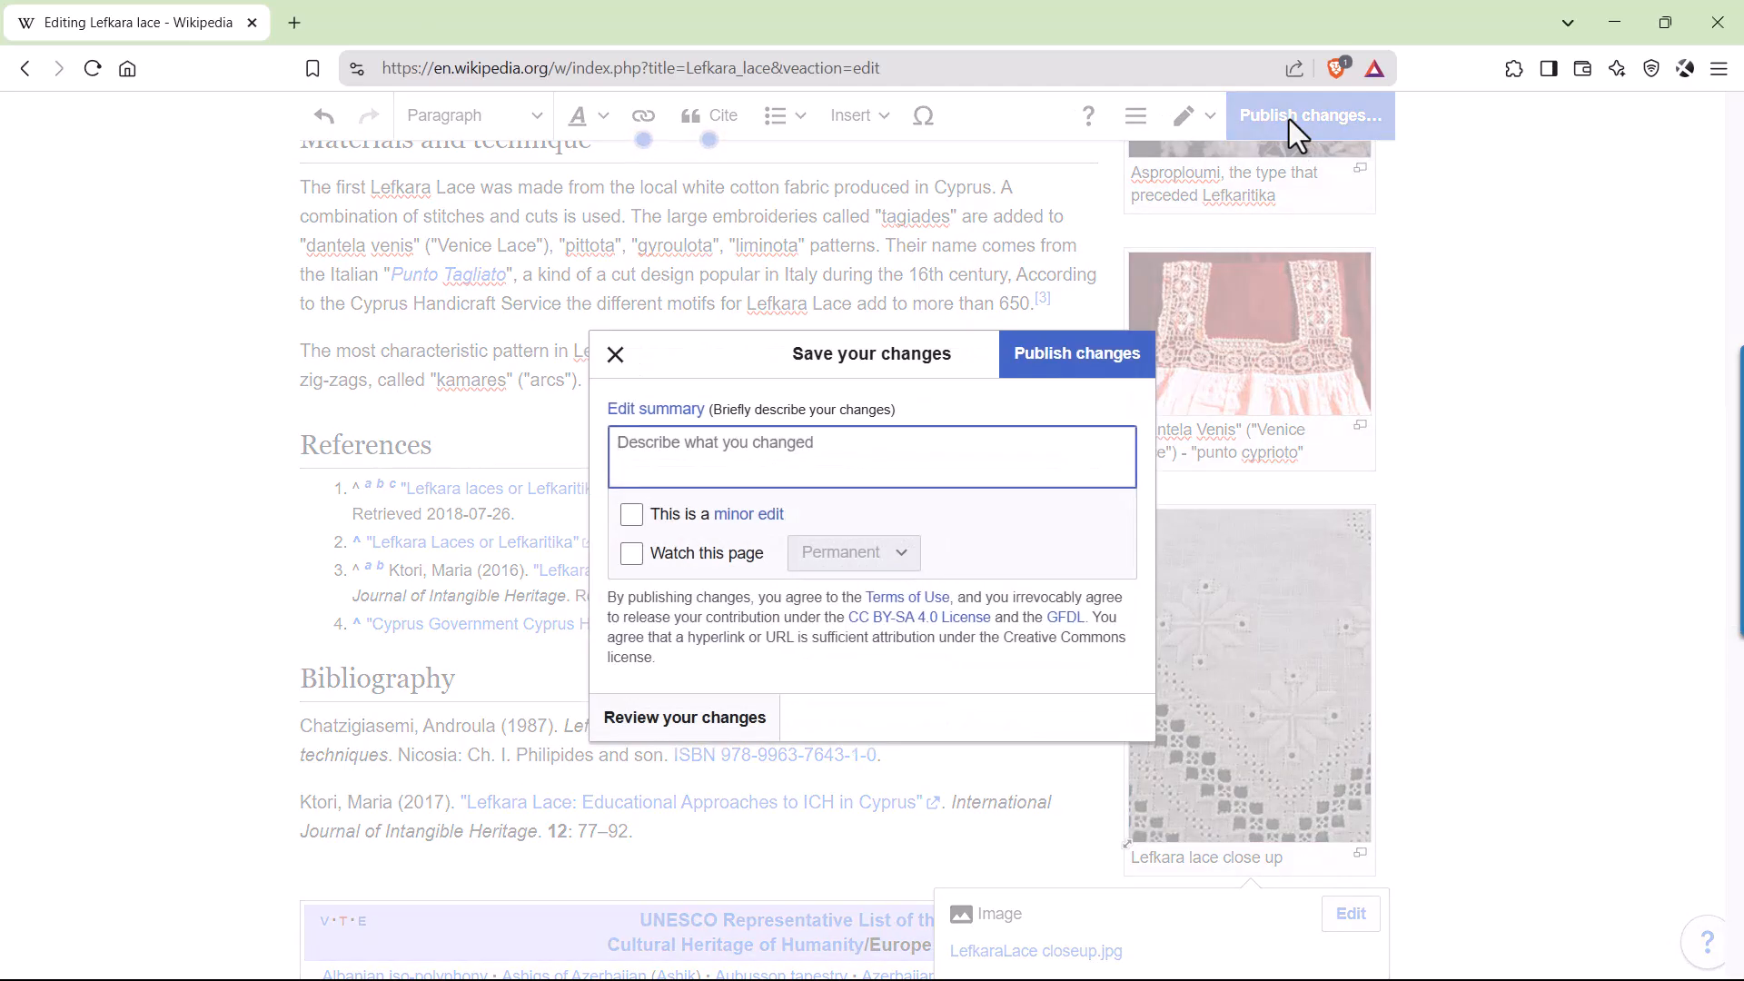
text(added)
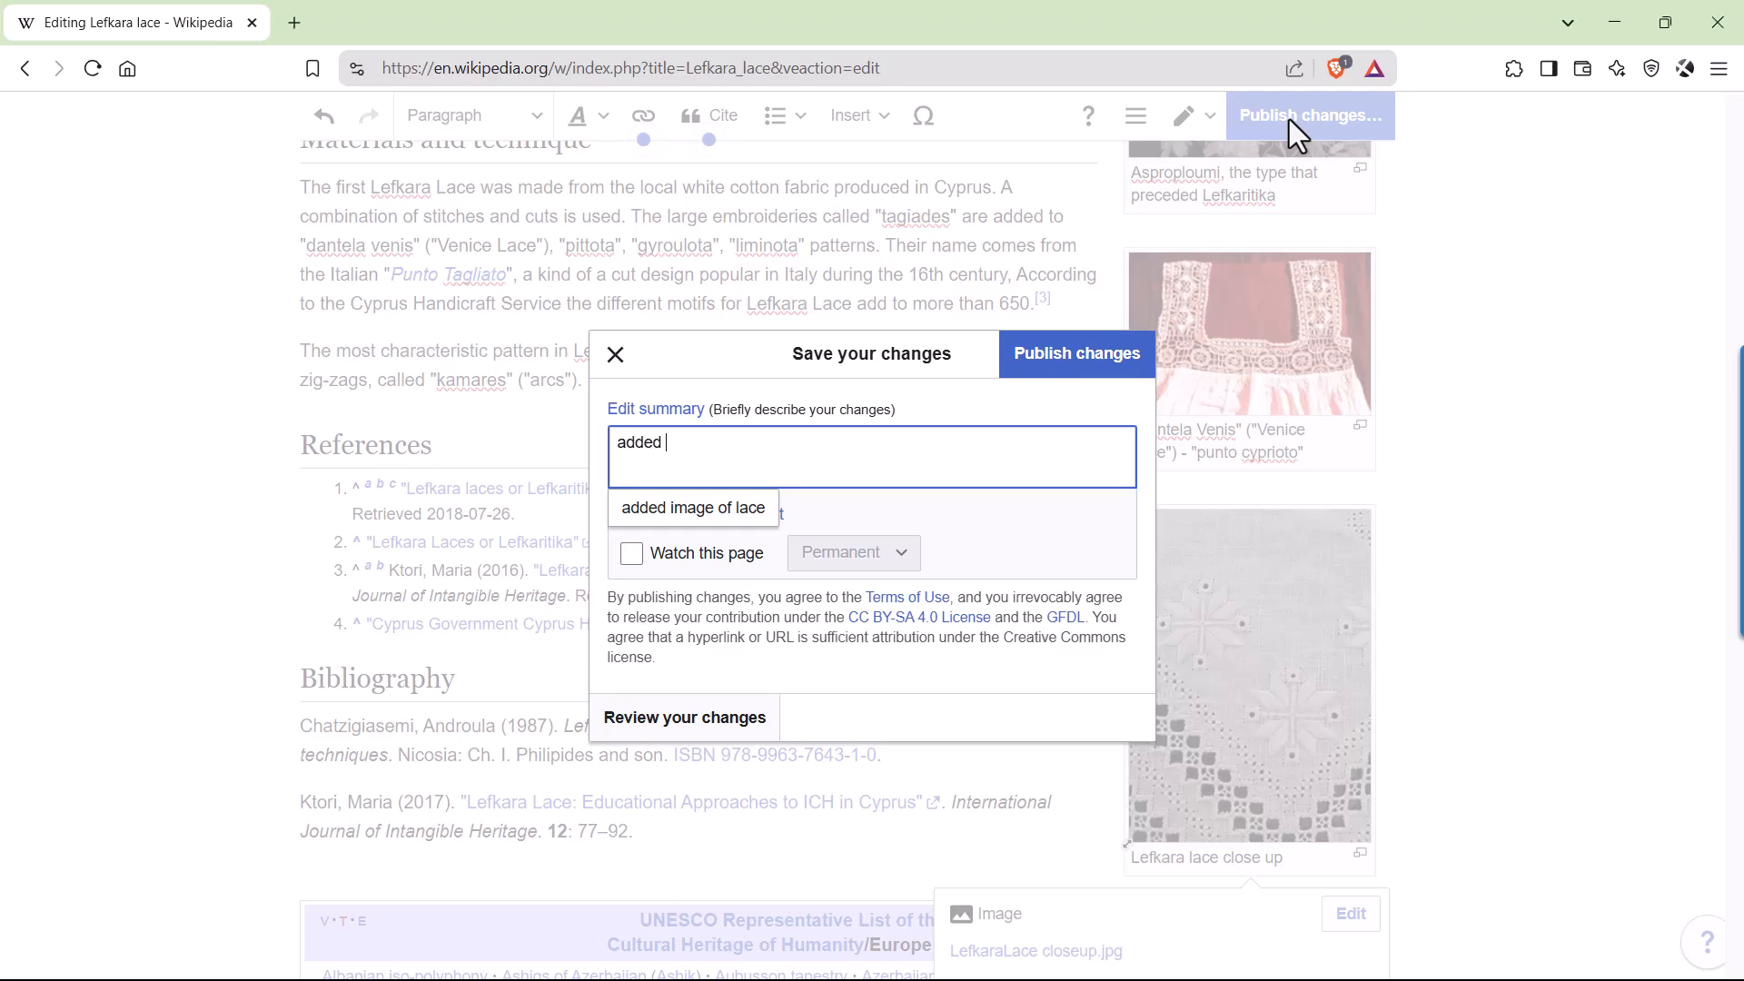
text( close)
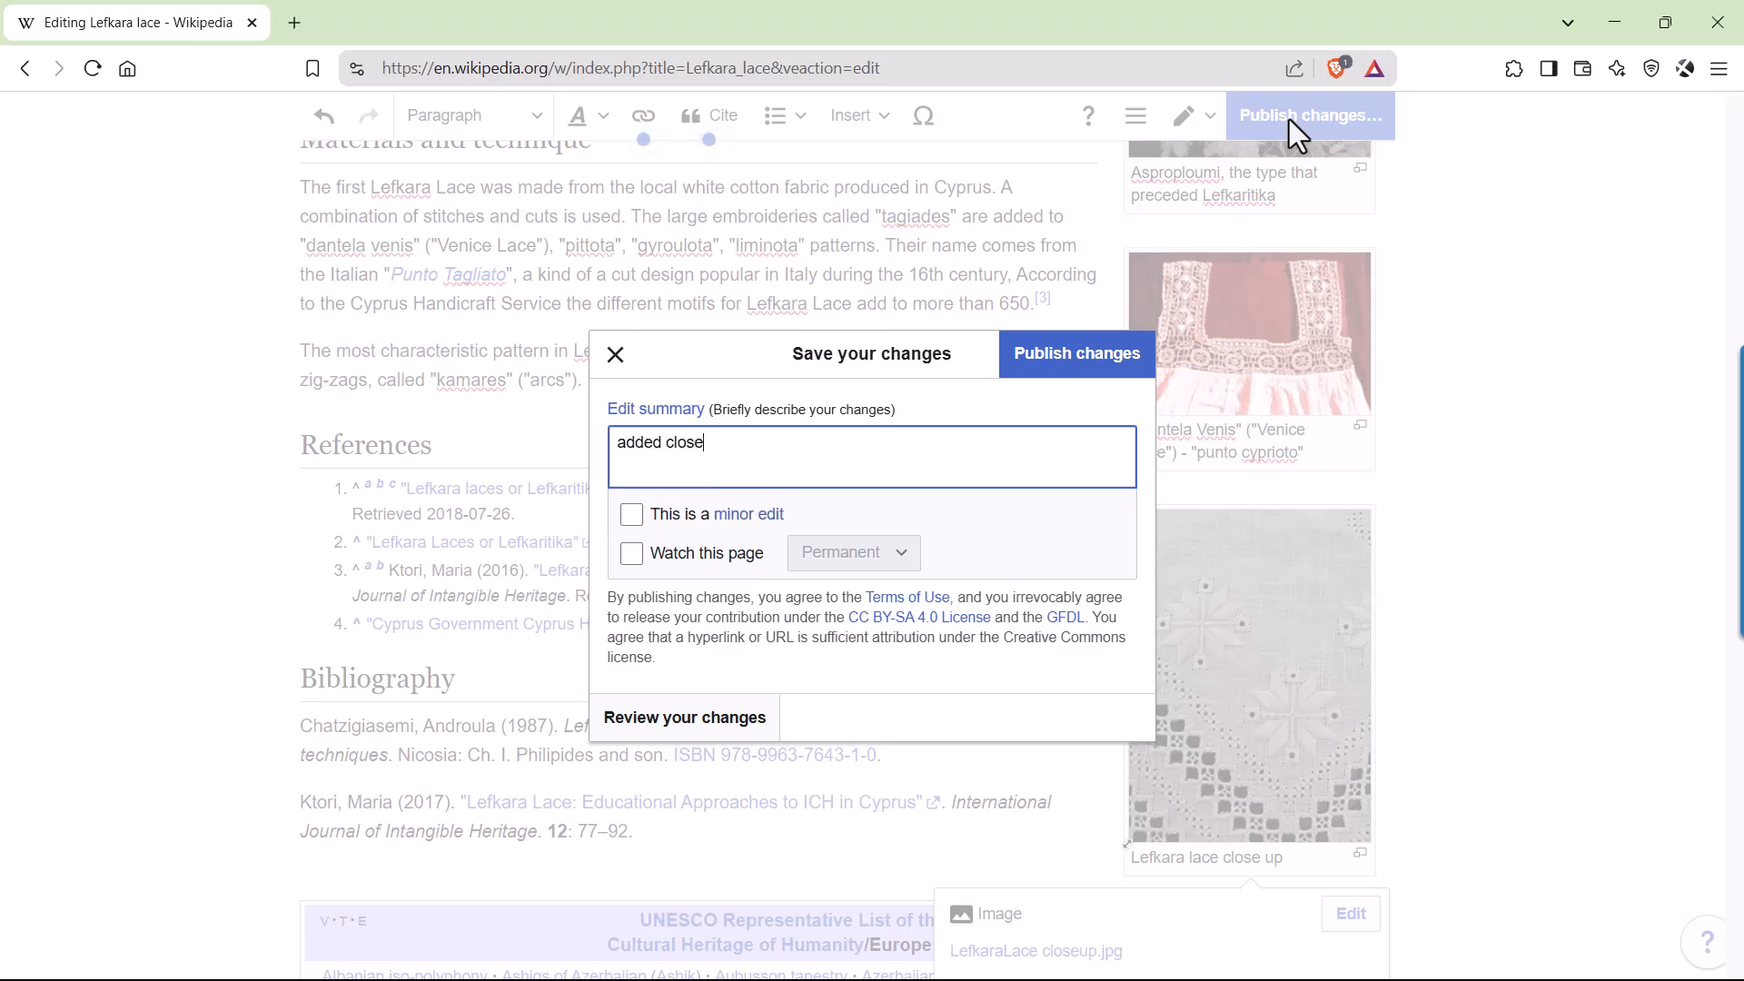
text( up image)
click(1046, 375)
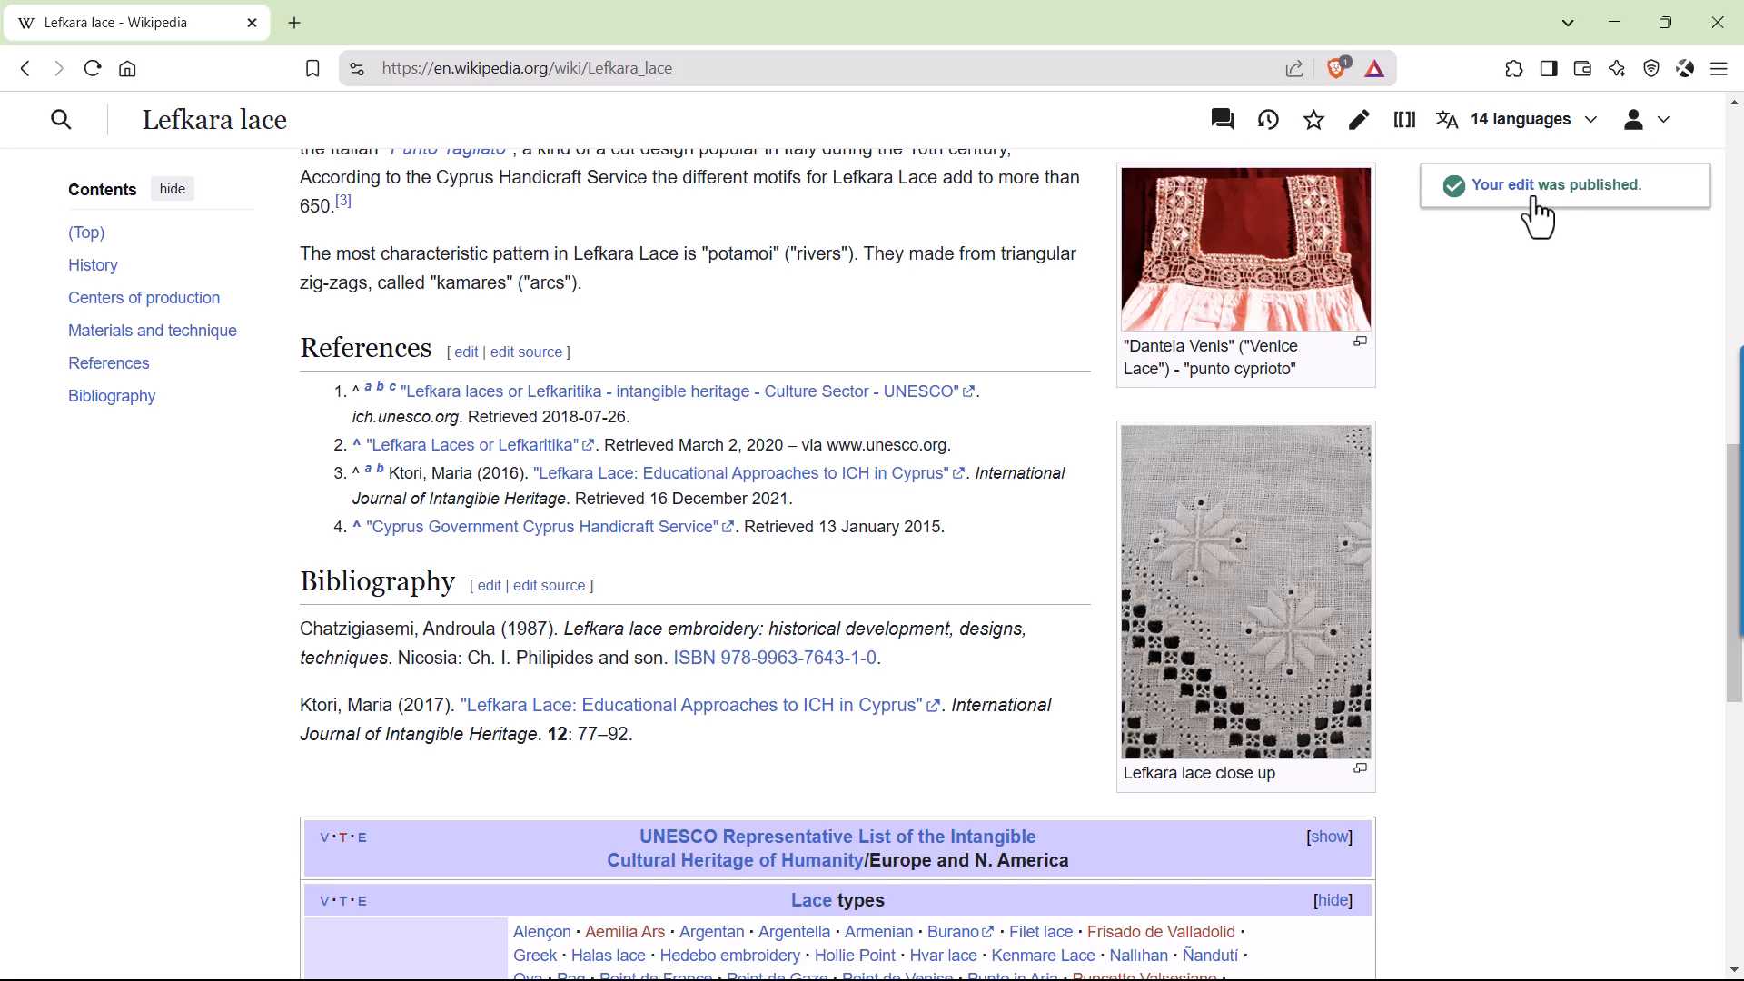
Check the published article and view the new close-up image enlarged, closing the image viewer when done.
scroll(1433, 491, up, 1)
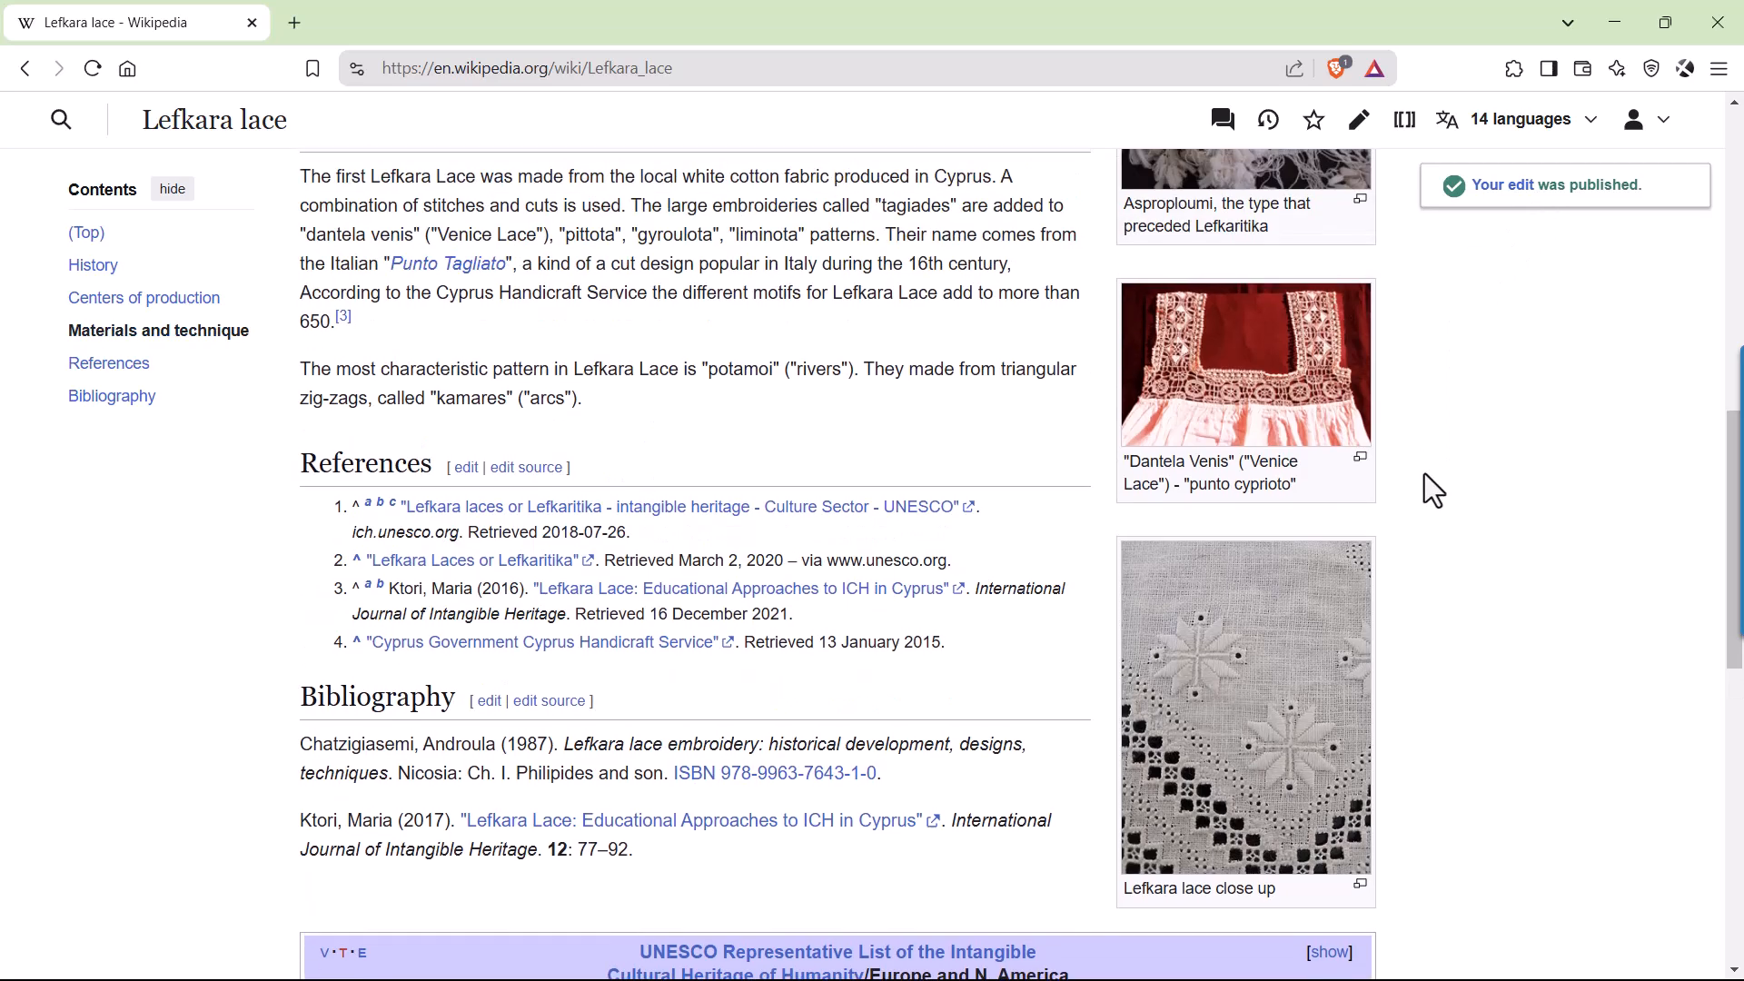
scroll(1434, 491, up, 10)
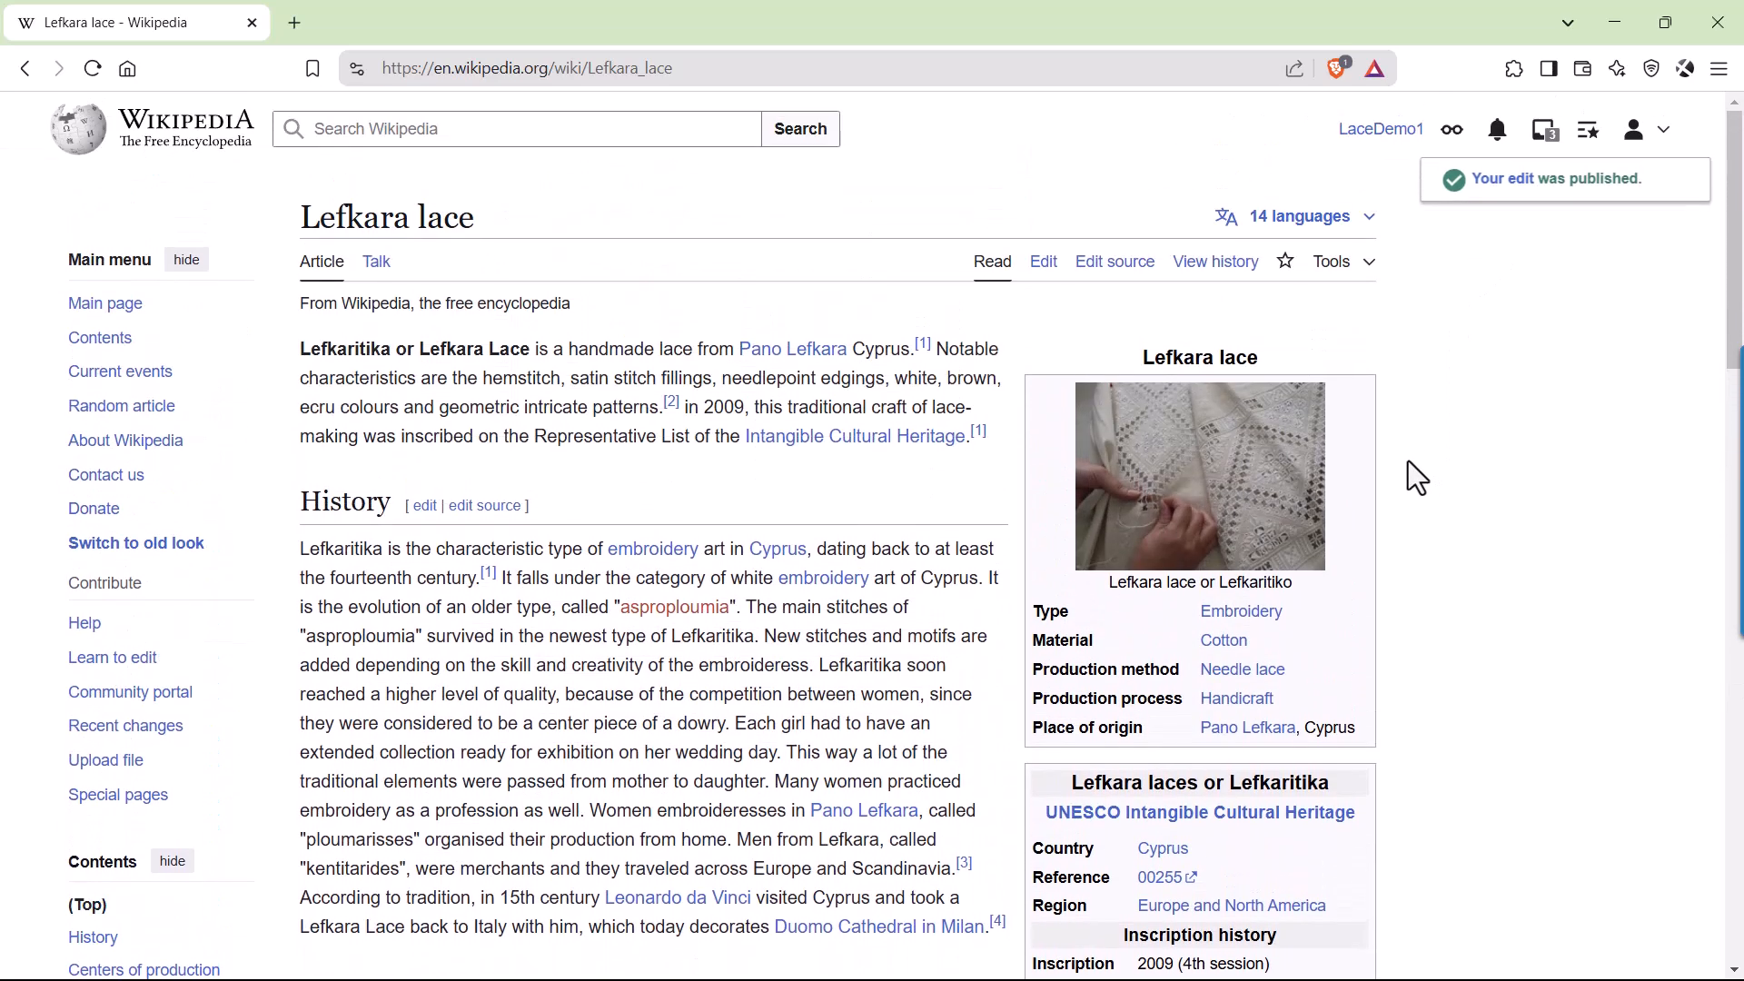
scroll(1408, 460, down, 10)
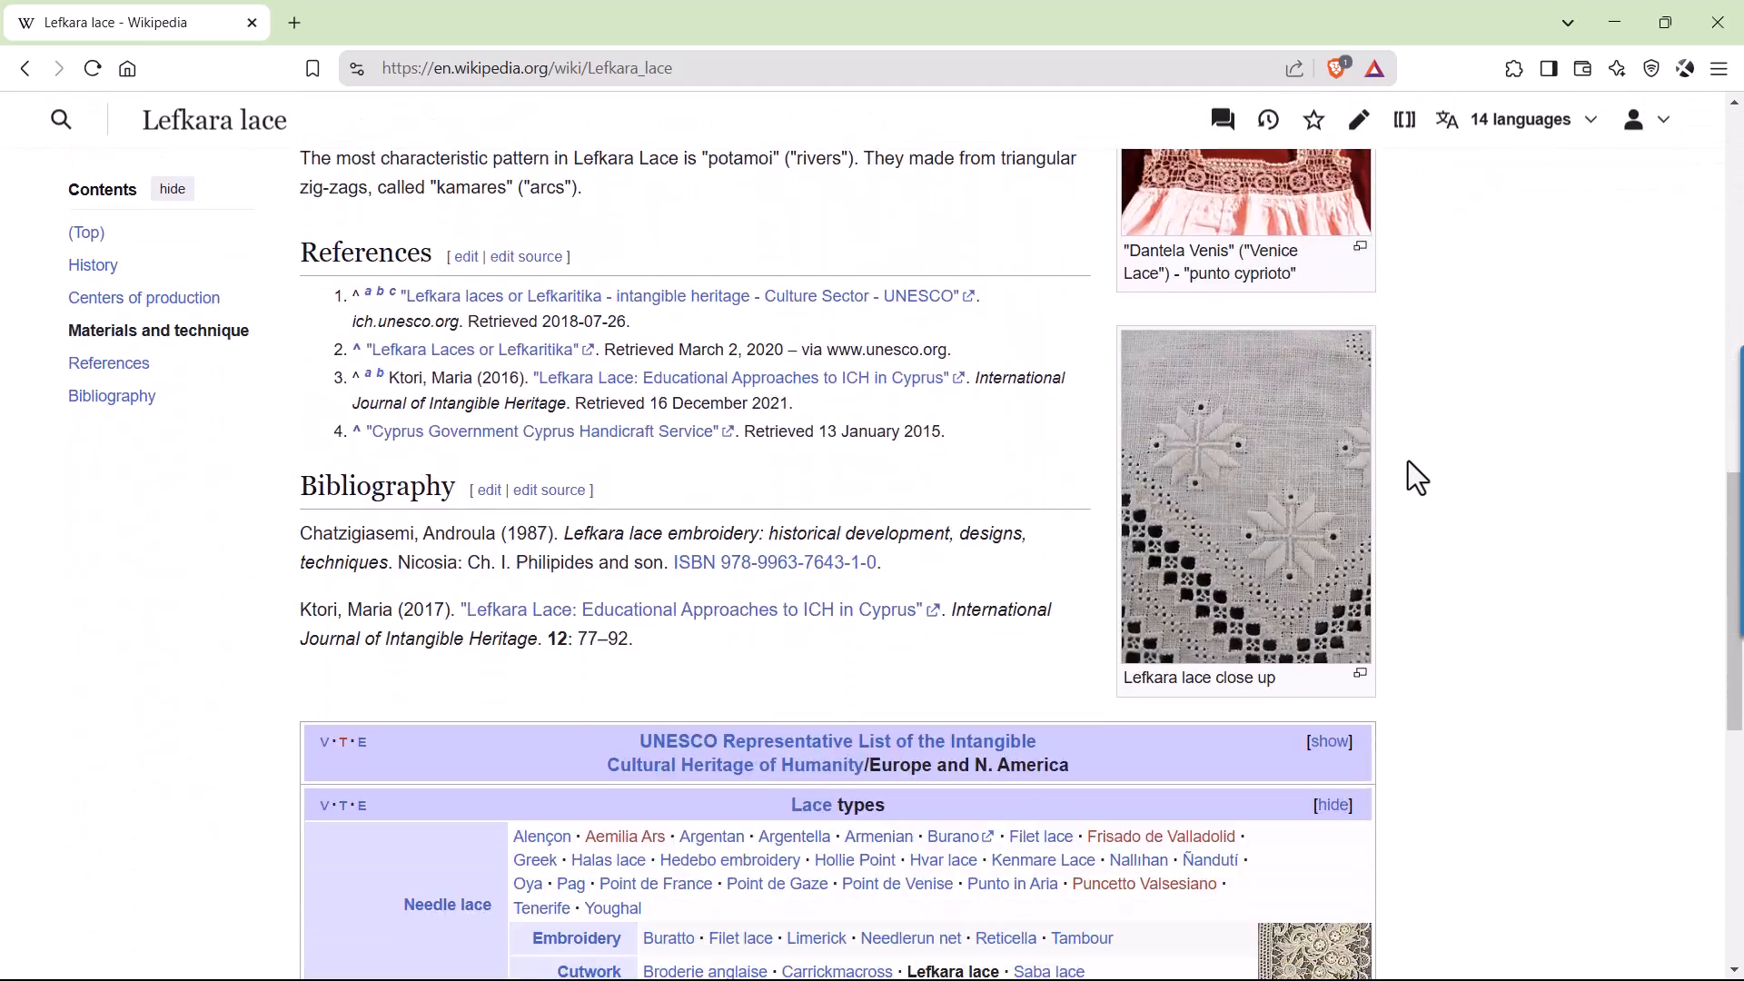
click(1240, 452)
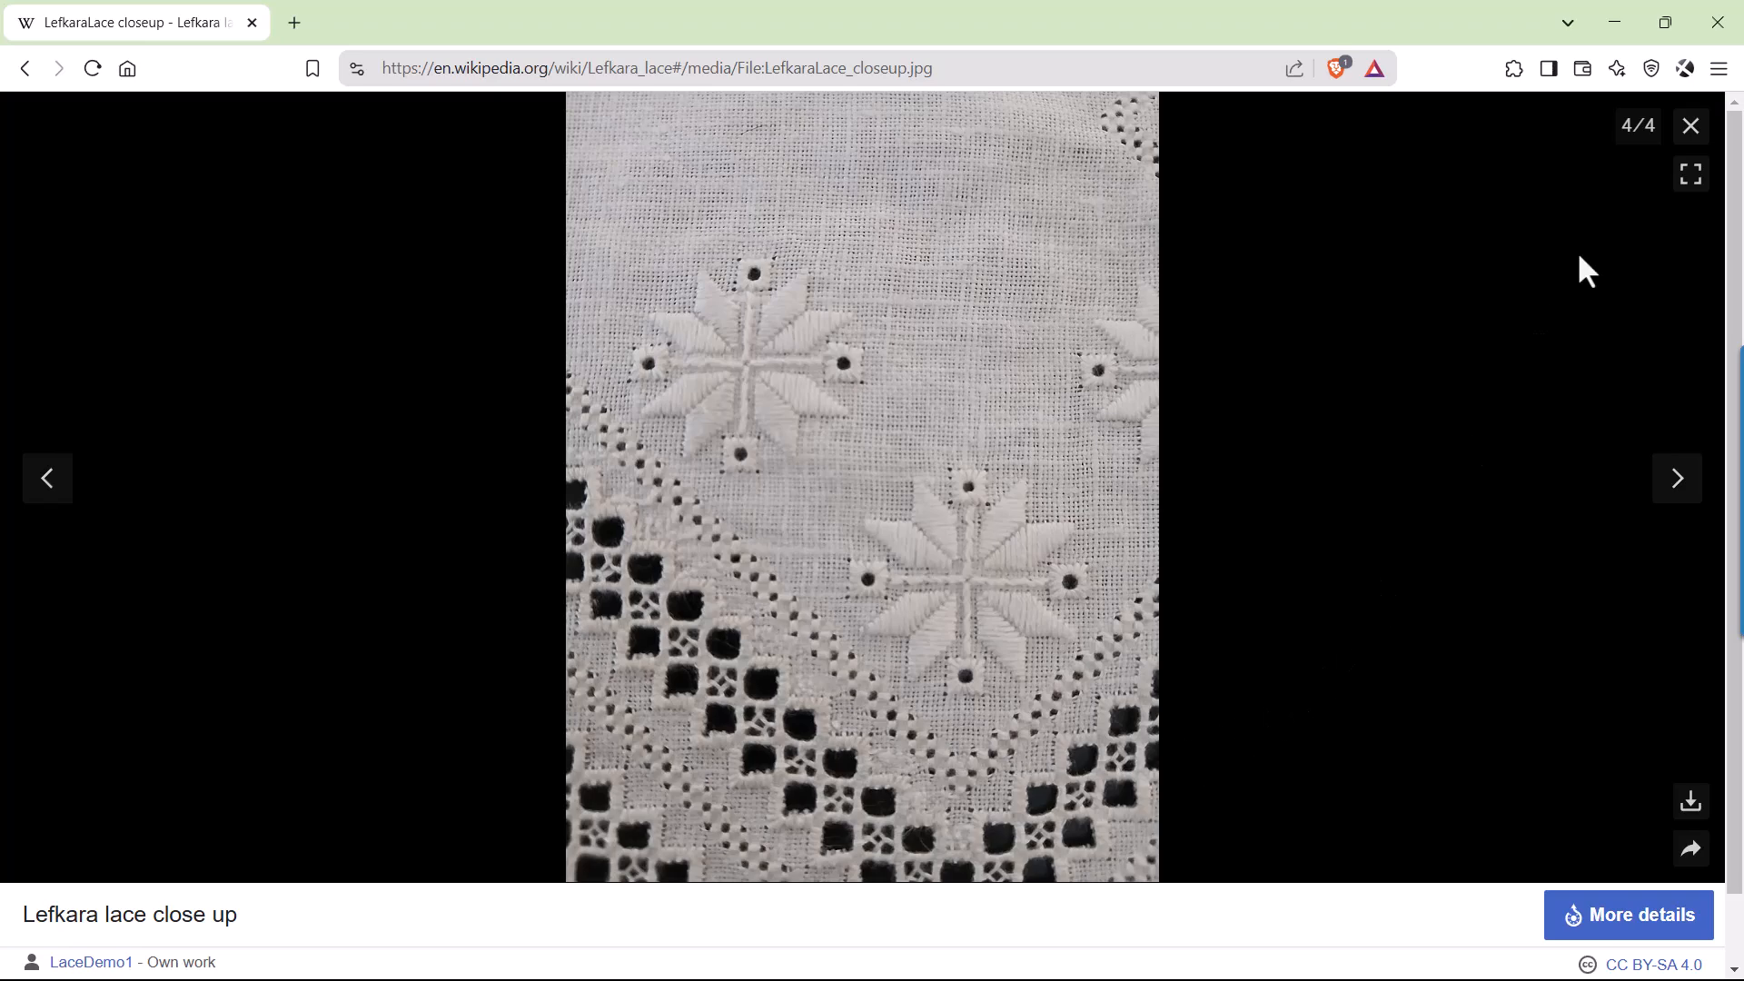
click(1691, 129)
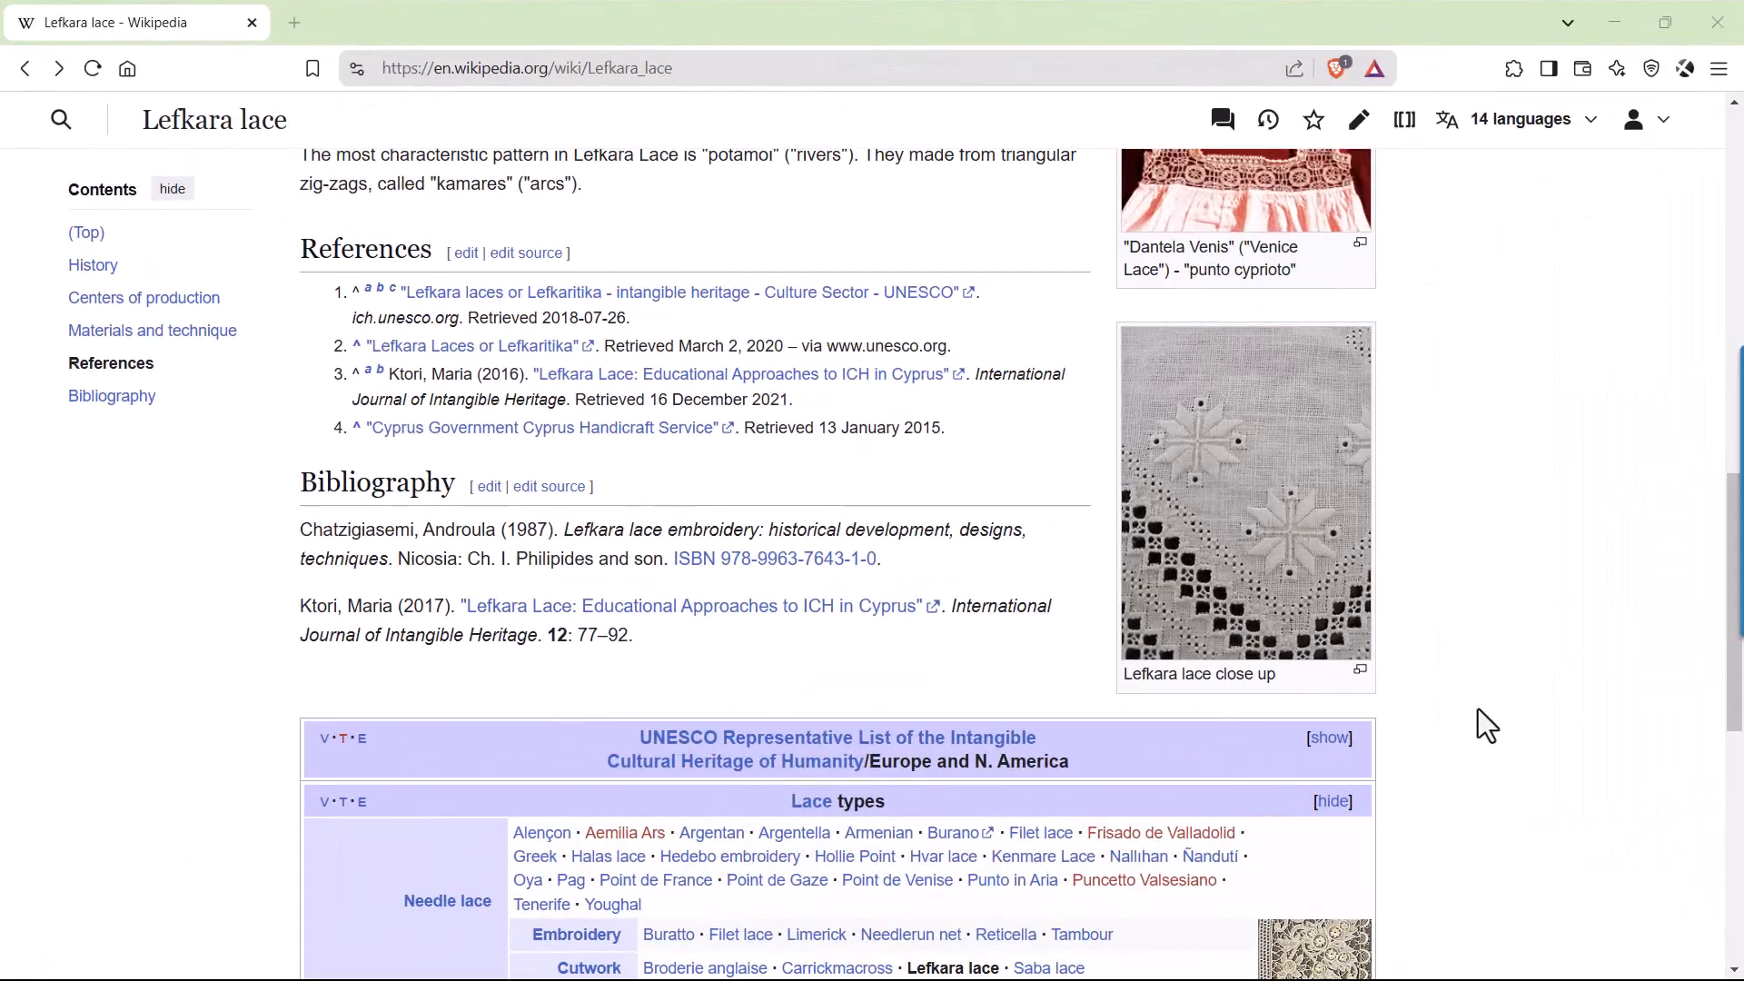
Open the Lefkara lace article's revision history and examine the newest edit's entry and its undo option.
scroll(1479, 709, up, 10)
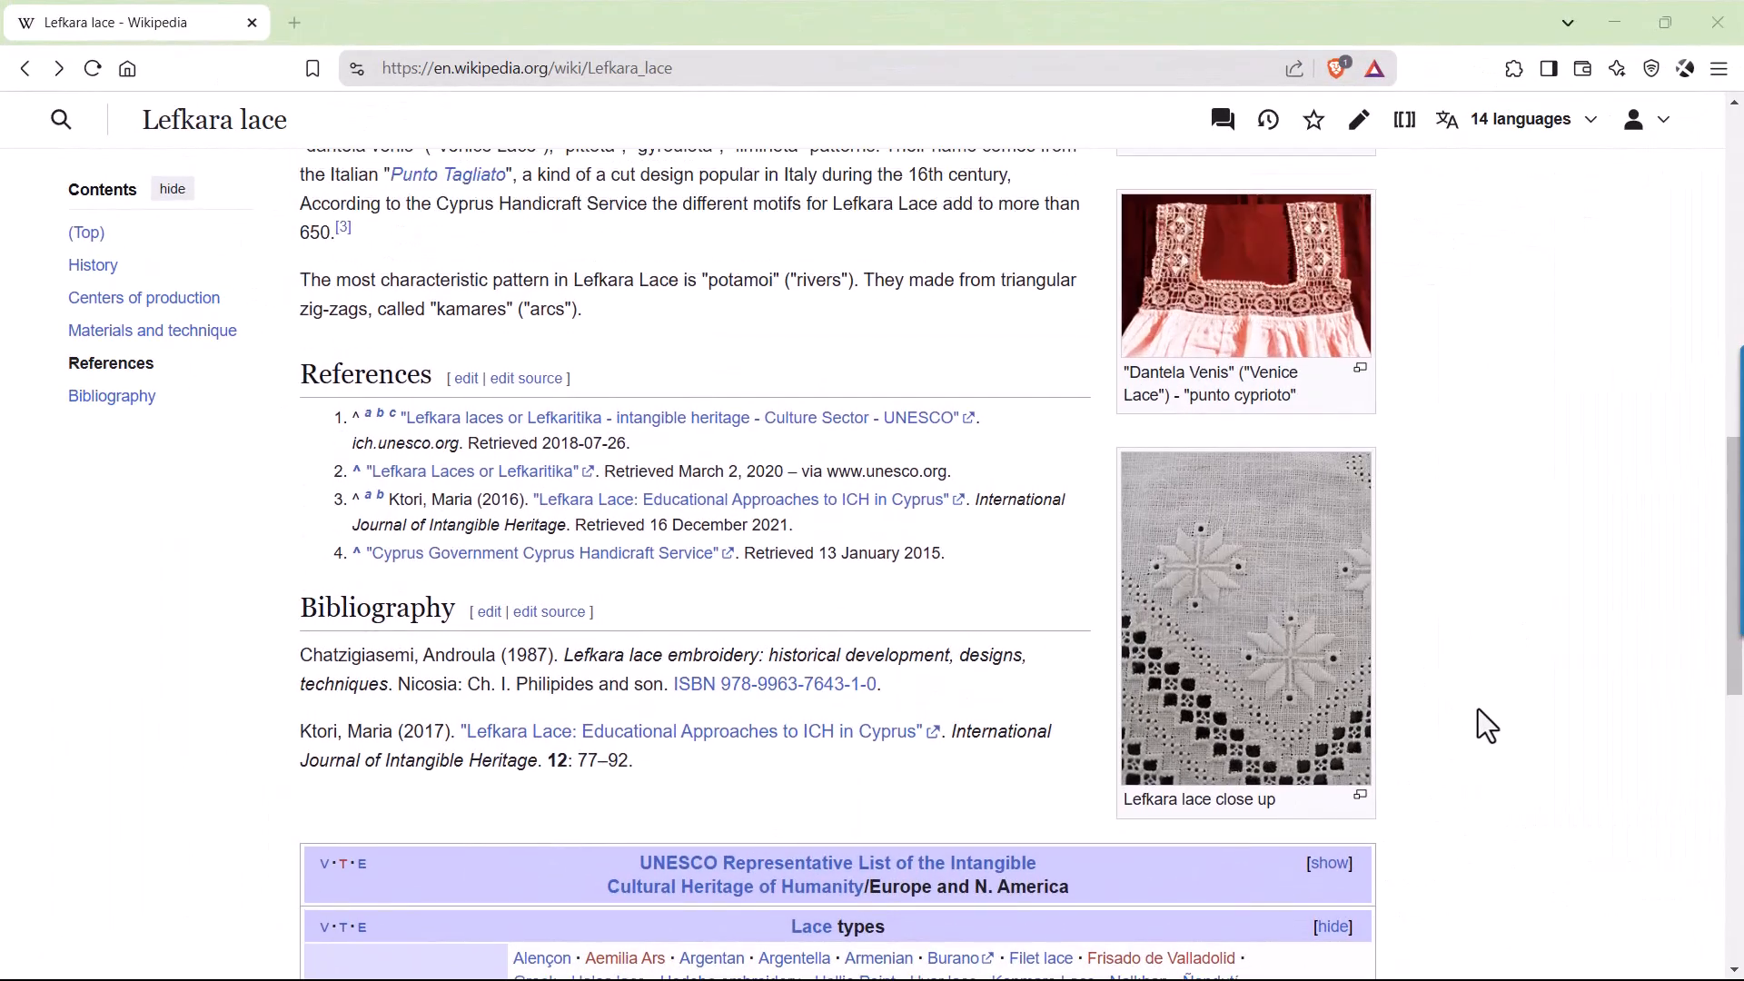
scroll(1479, 727, up, 3)
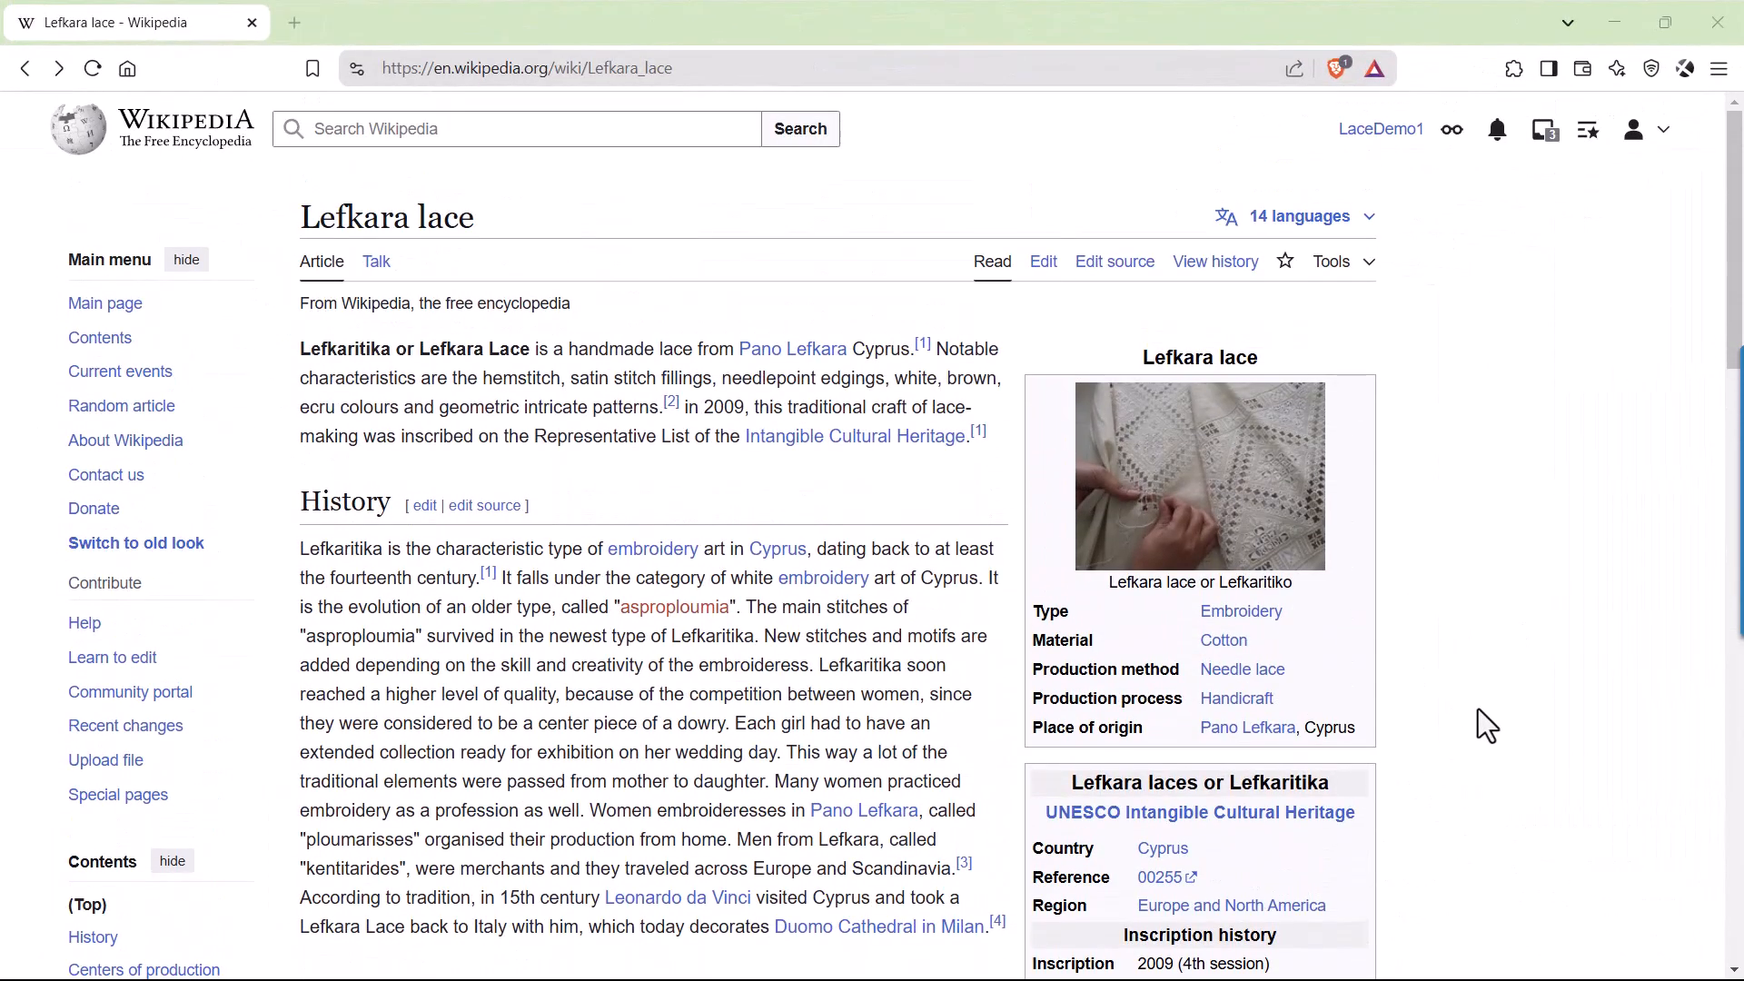
click(1212, 275)
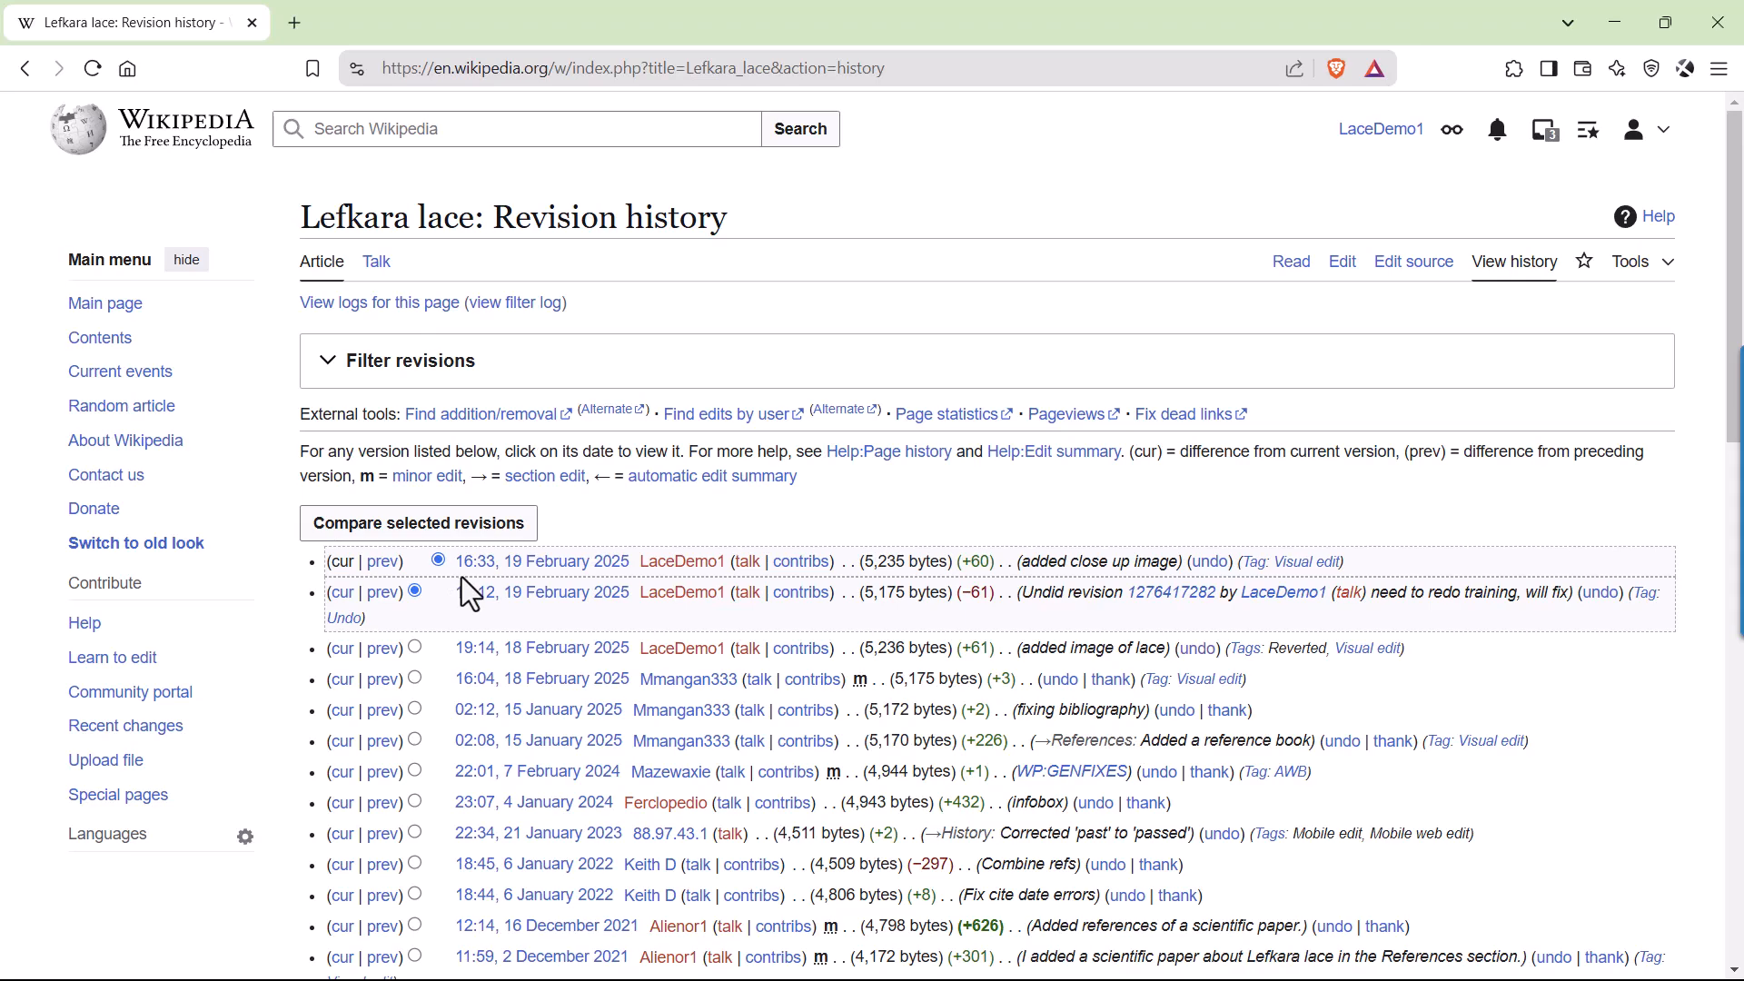
scroll(461, 576, down, 1)
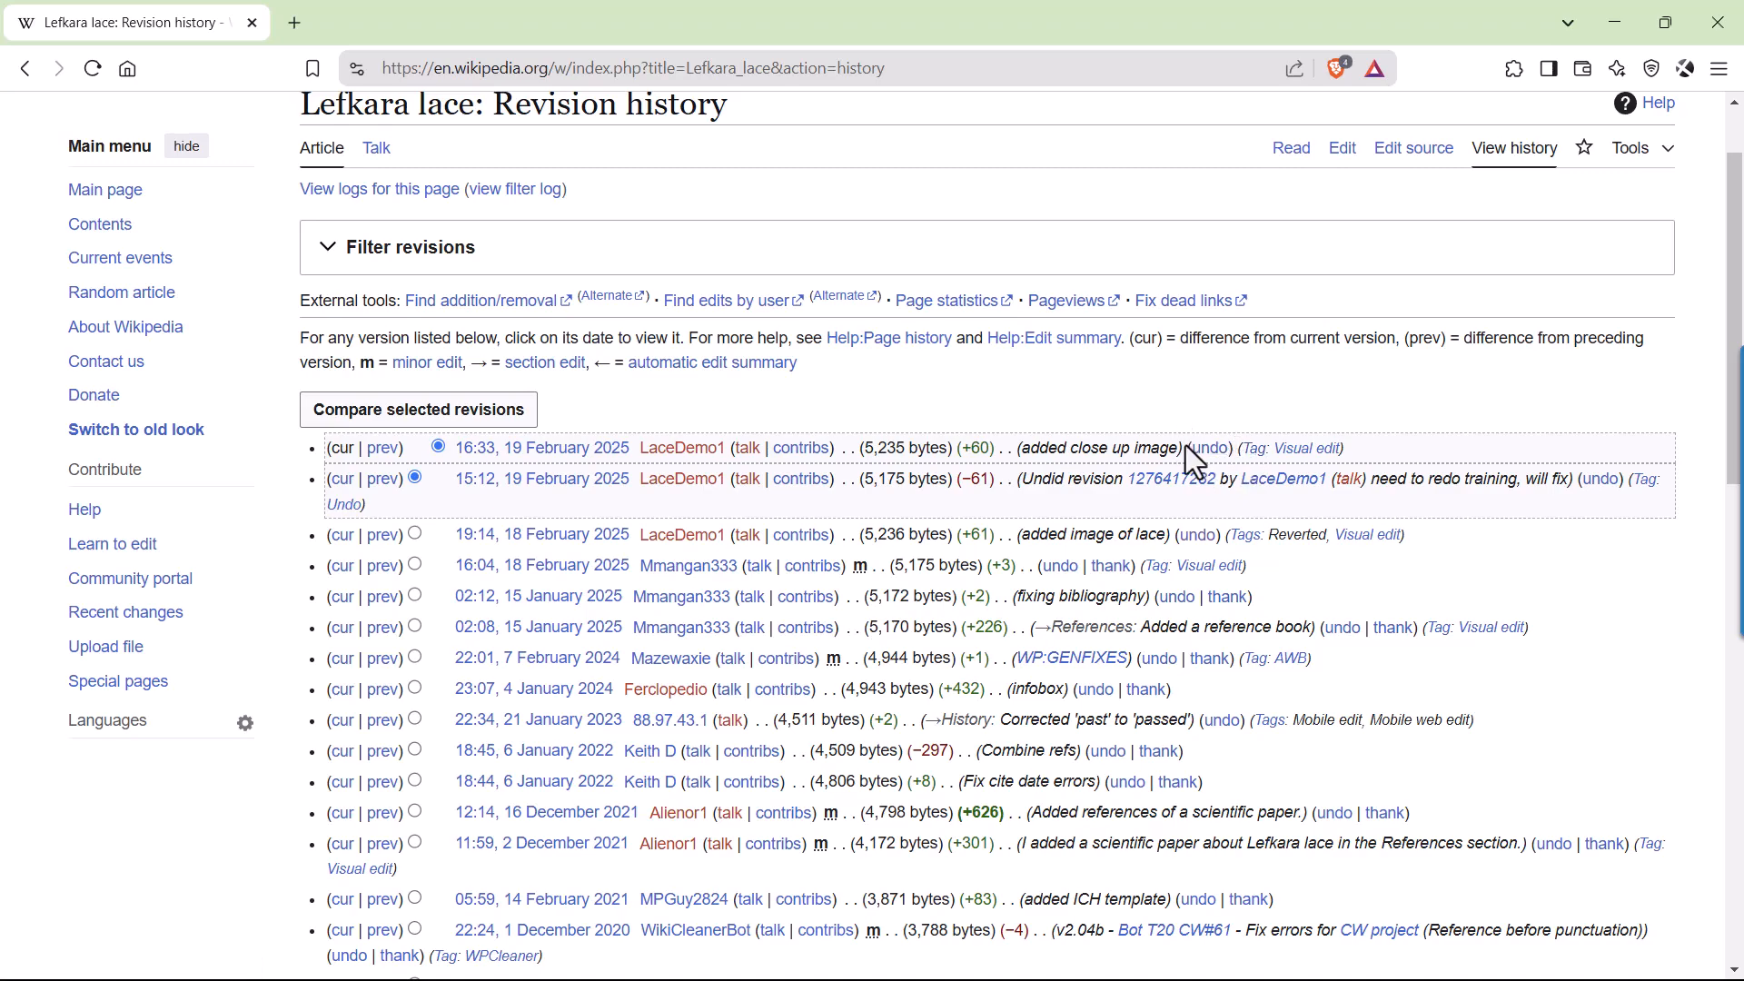
drag(1187, 445, 1236, 449)
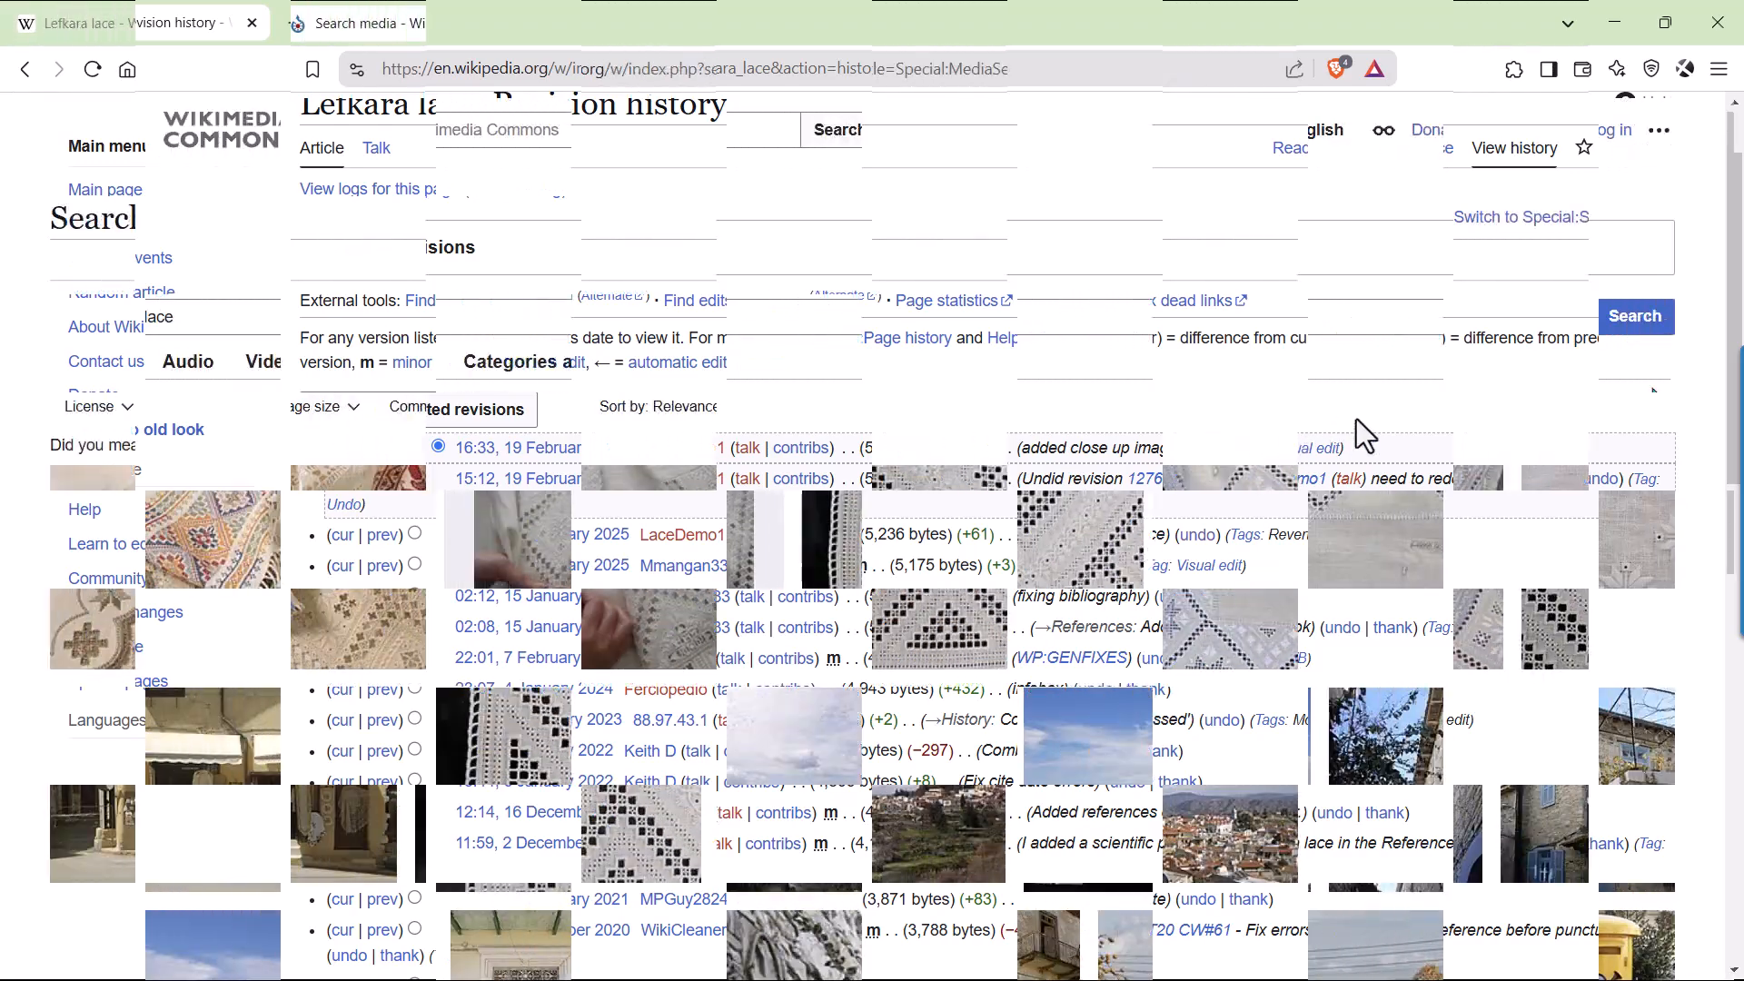